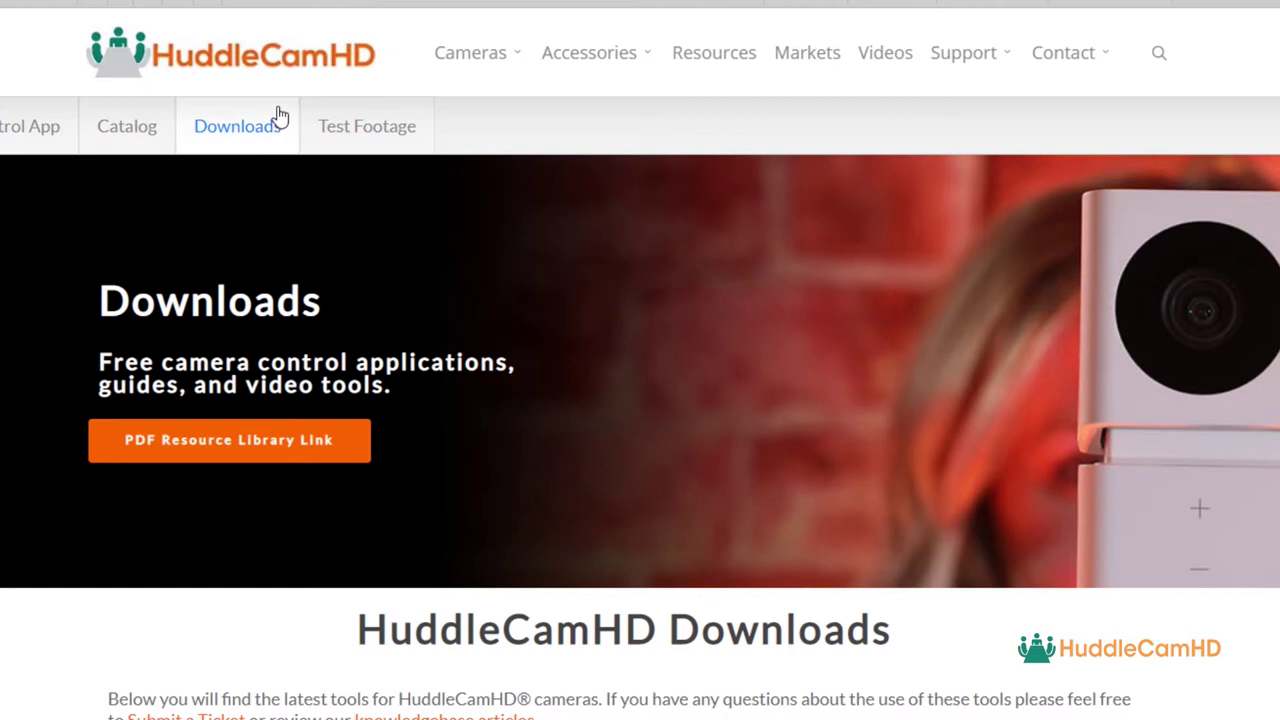
# - Download the Tracking Control Software for SimplTrack2 from the HuddleCamHD website
pyautogui.scroll(-1, 643, 400)
pyautogui.scroll(-7, 643, 400)
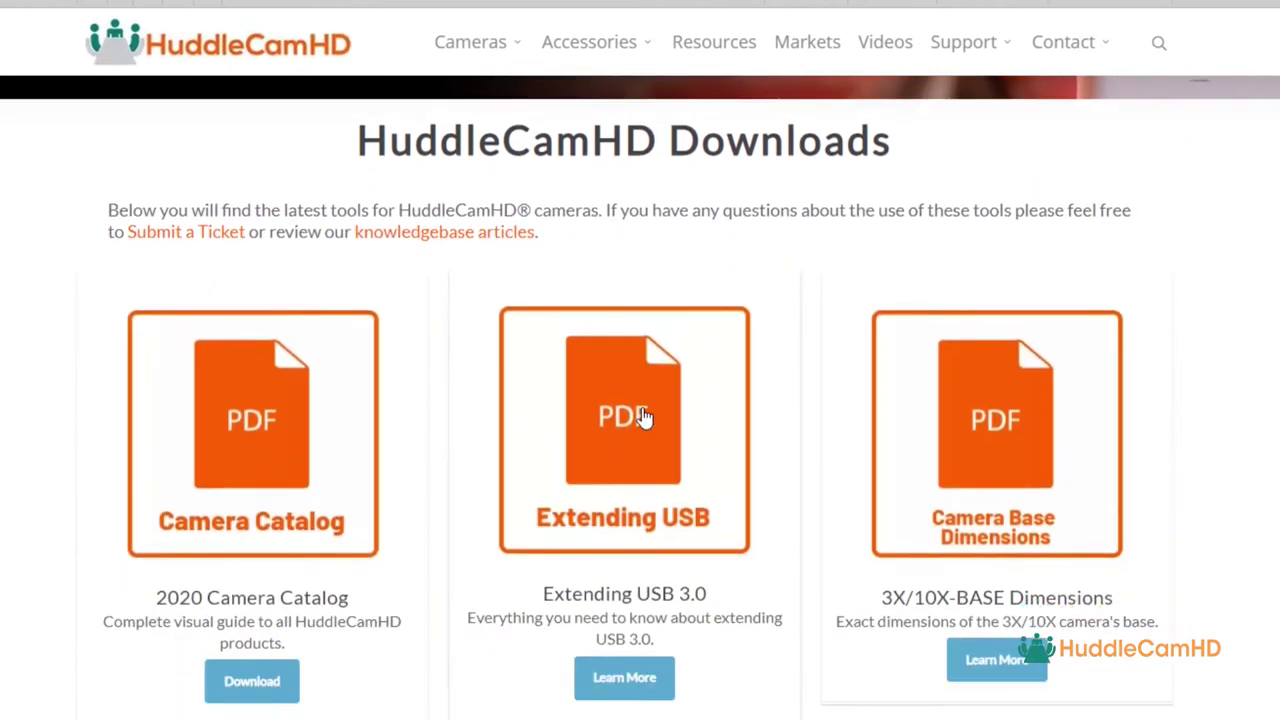
pyautogui.scroll(-9, 676, 410)
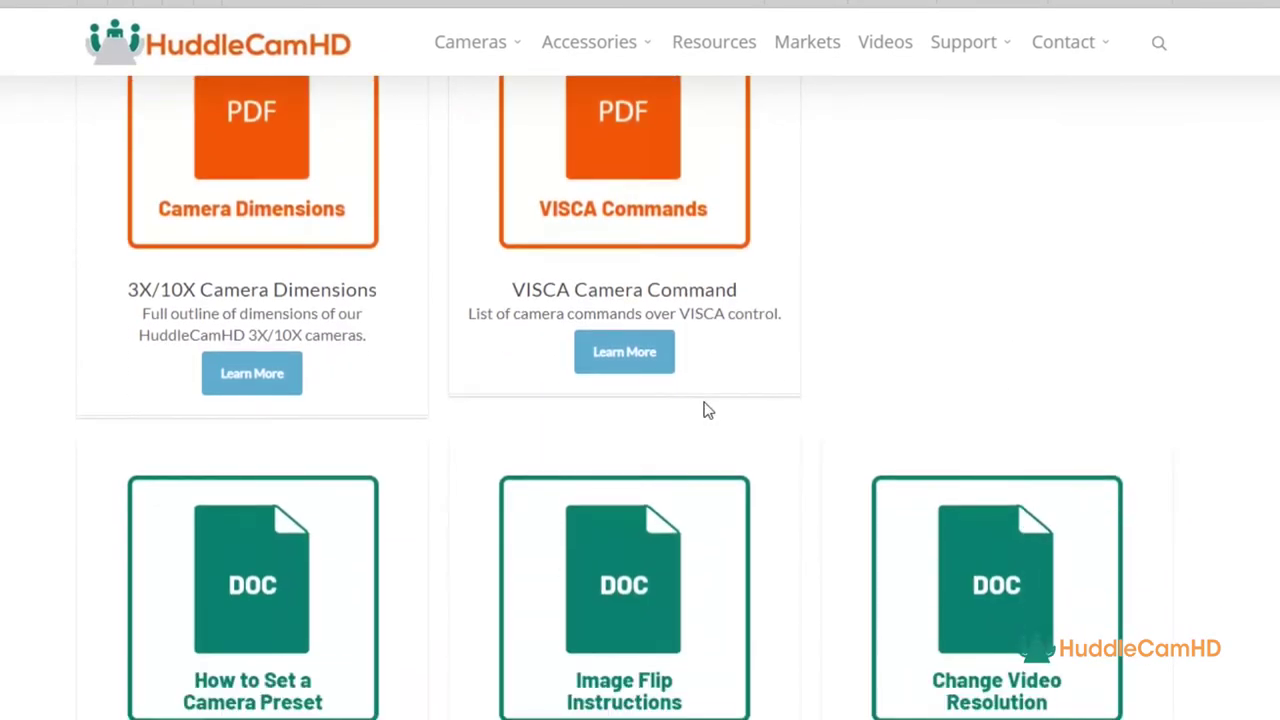
pyautogui.scroll(-16, 760, 413)
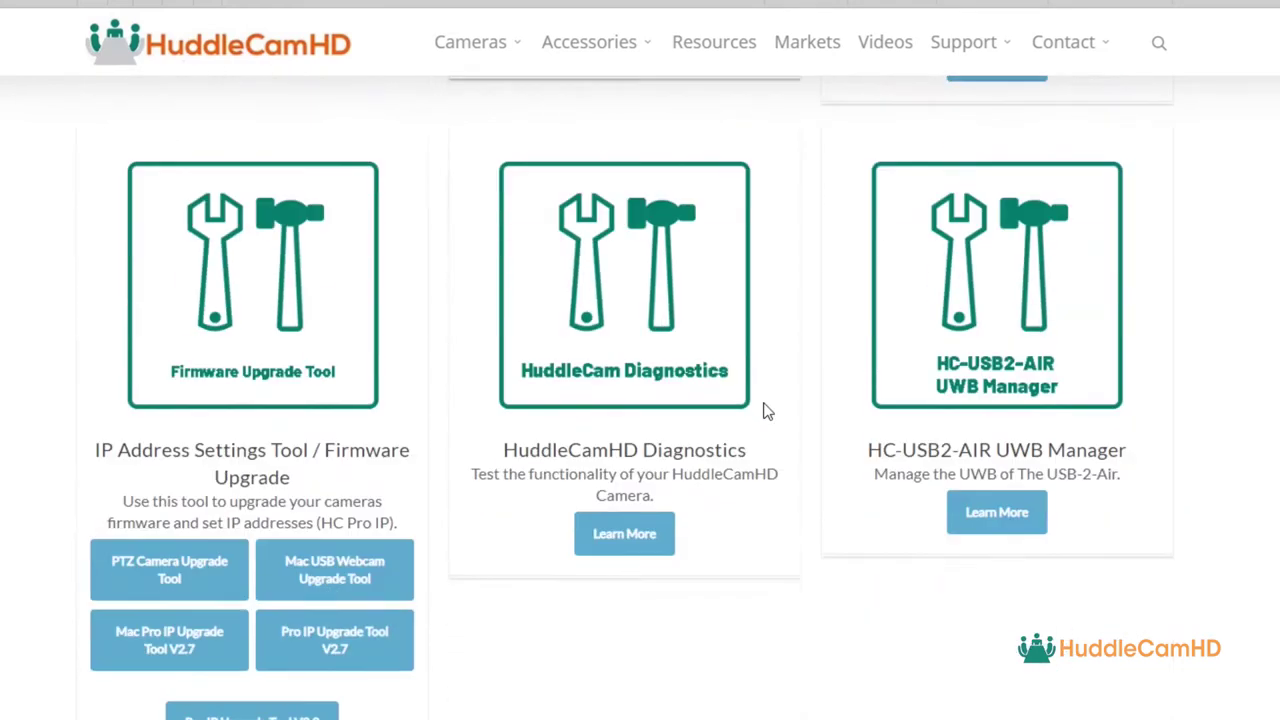
pyautogui.scroll(5, 766, 410)
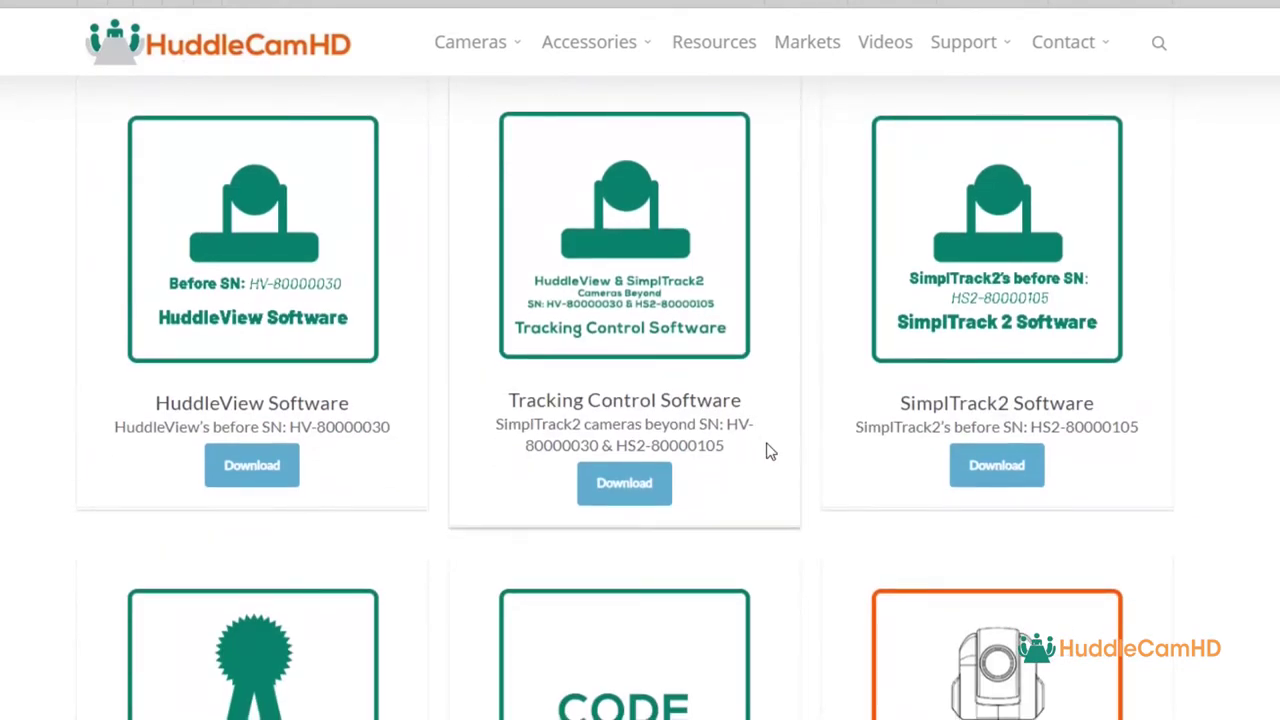
pyautogui.click(617, 484)
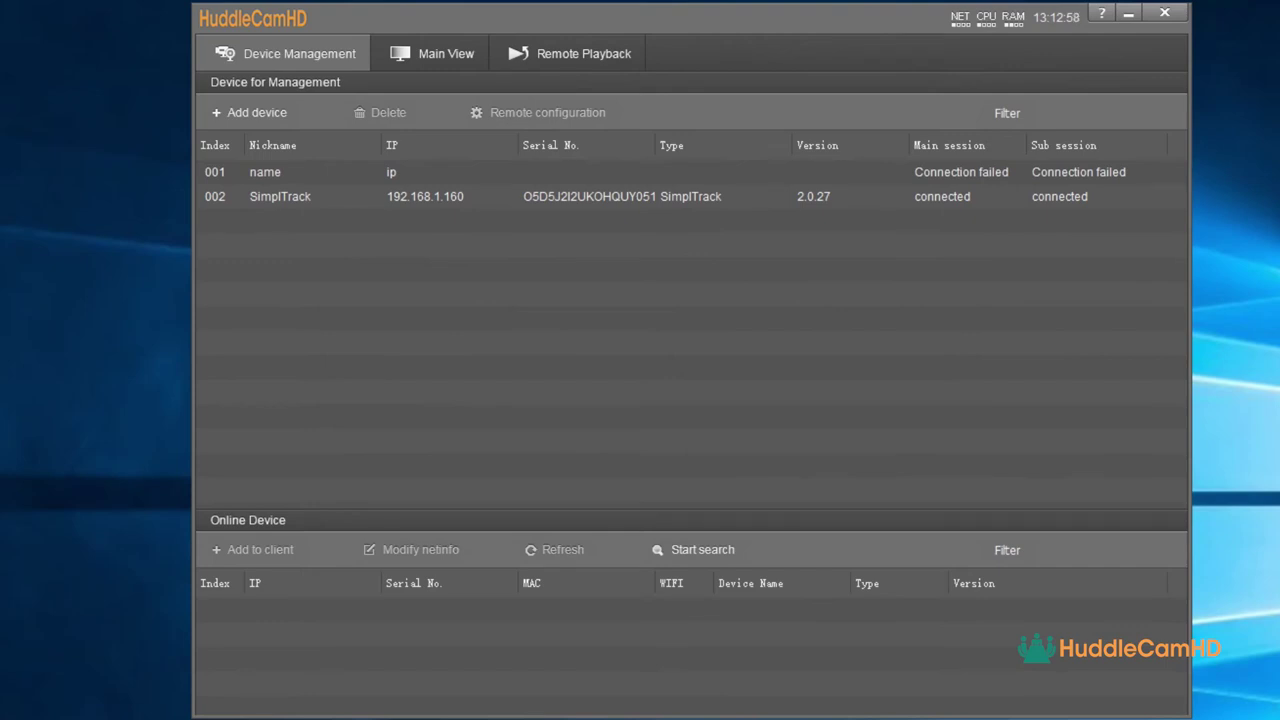
# - Find the SimplTrack camera at 192.168.1.160, review its network parameters, then select its device row
pyautogui.click(687, 558)
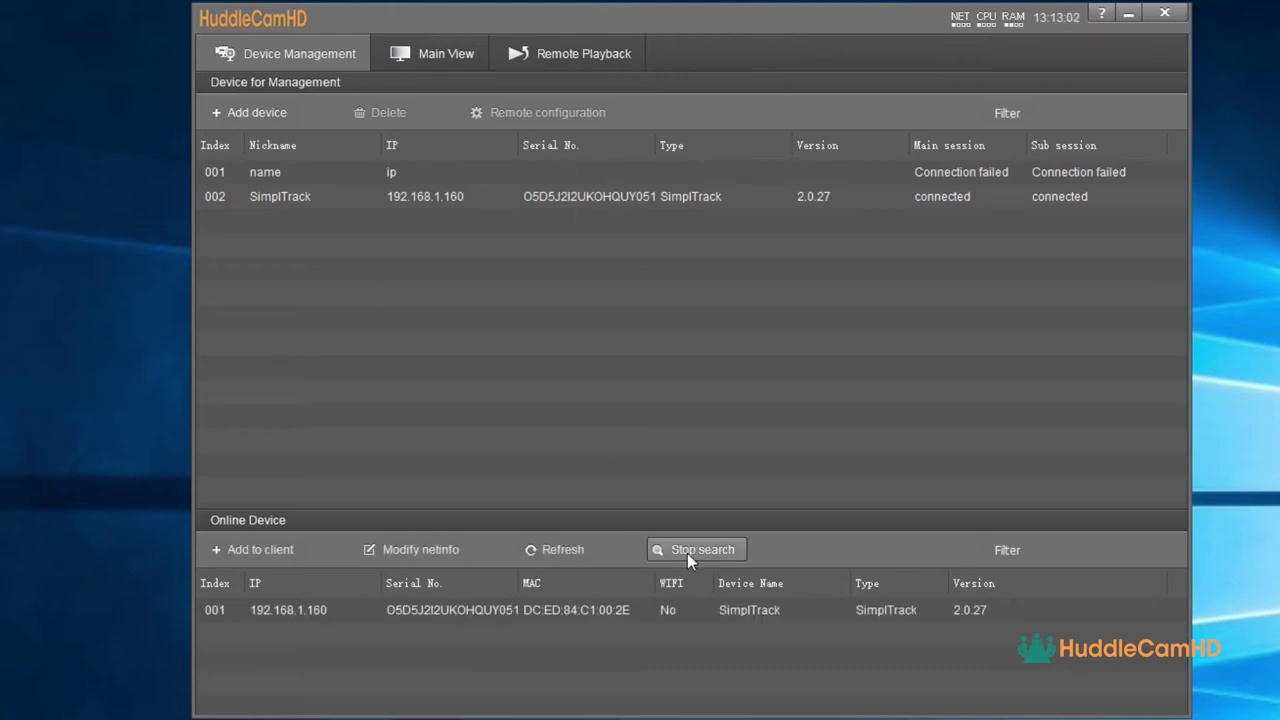
pyautogui.click(513, 614)
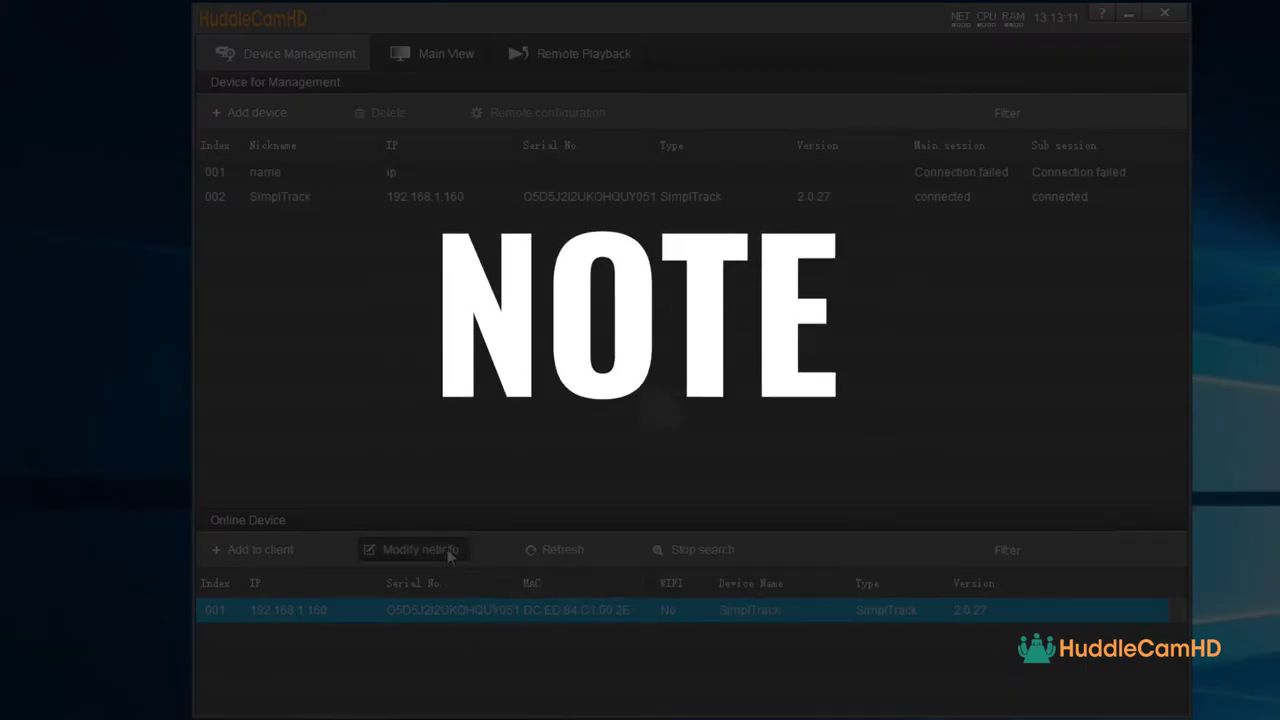
pyautogui.click(440, 549)
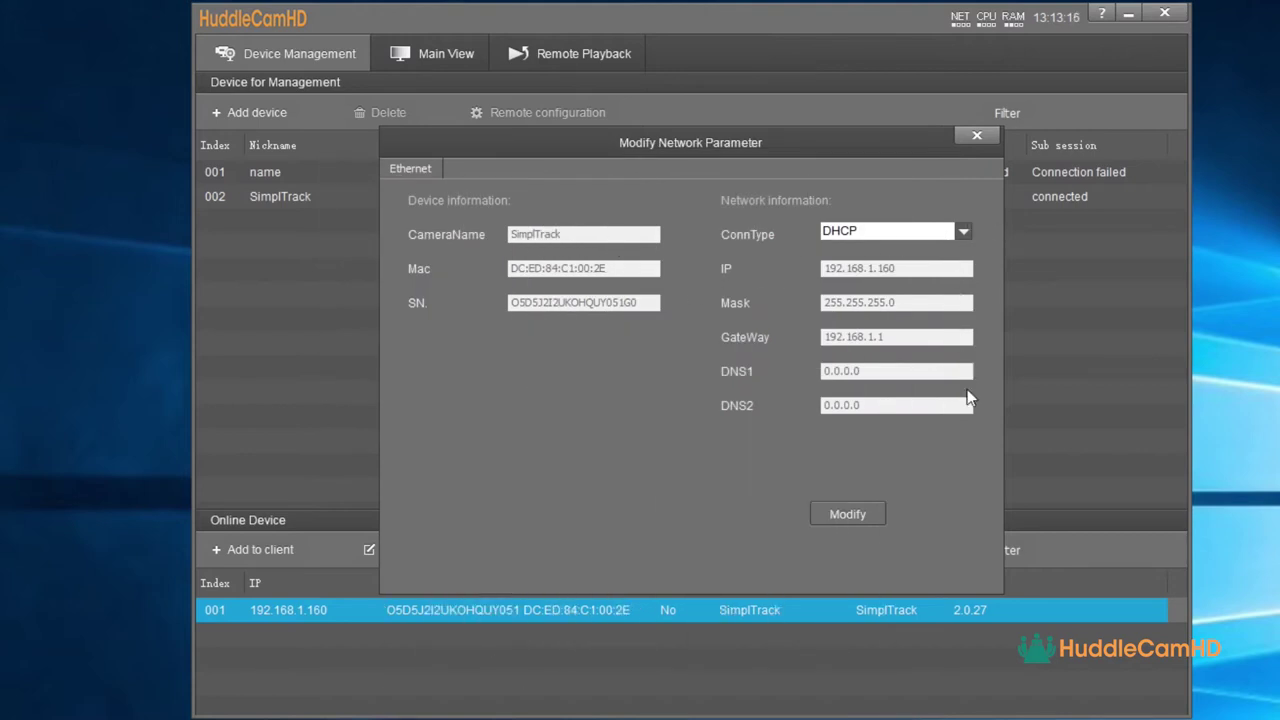
pyautogui.click(976, 137)
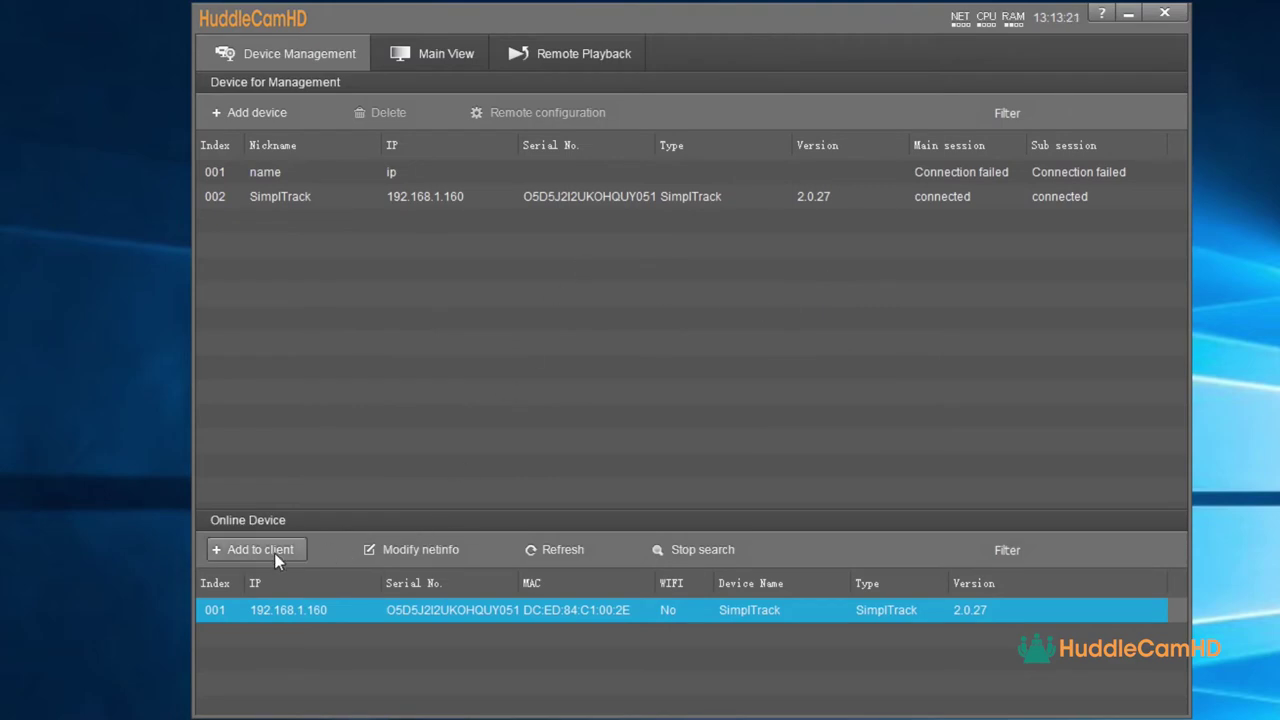
pyautogui.click(549, 197)
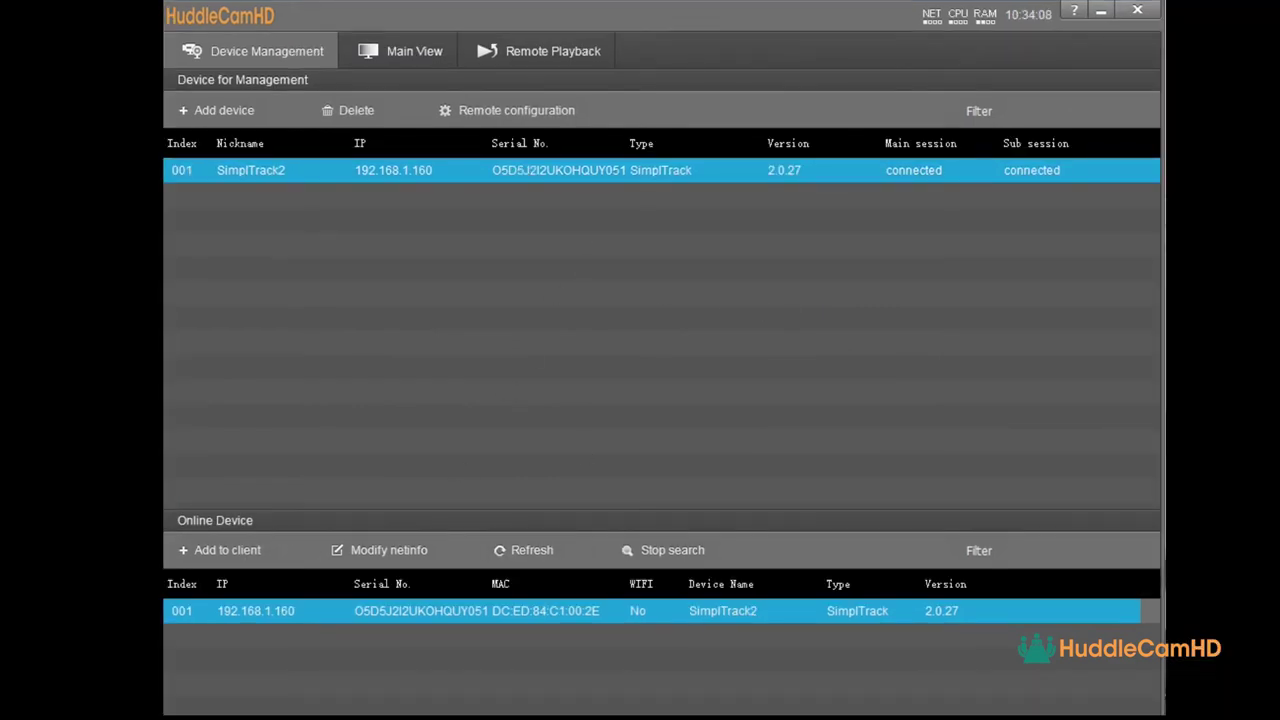
# - Add a camera by IP 192.168.1.200, port 5000, entering the login user name and password
pyautogui.click(218, 108)
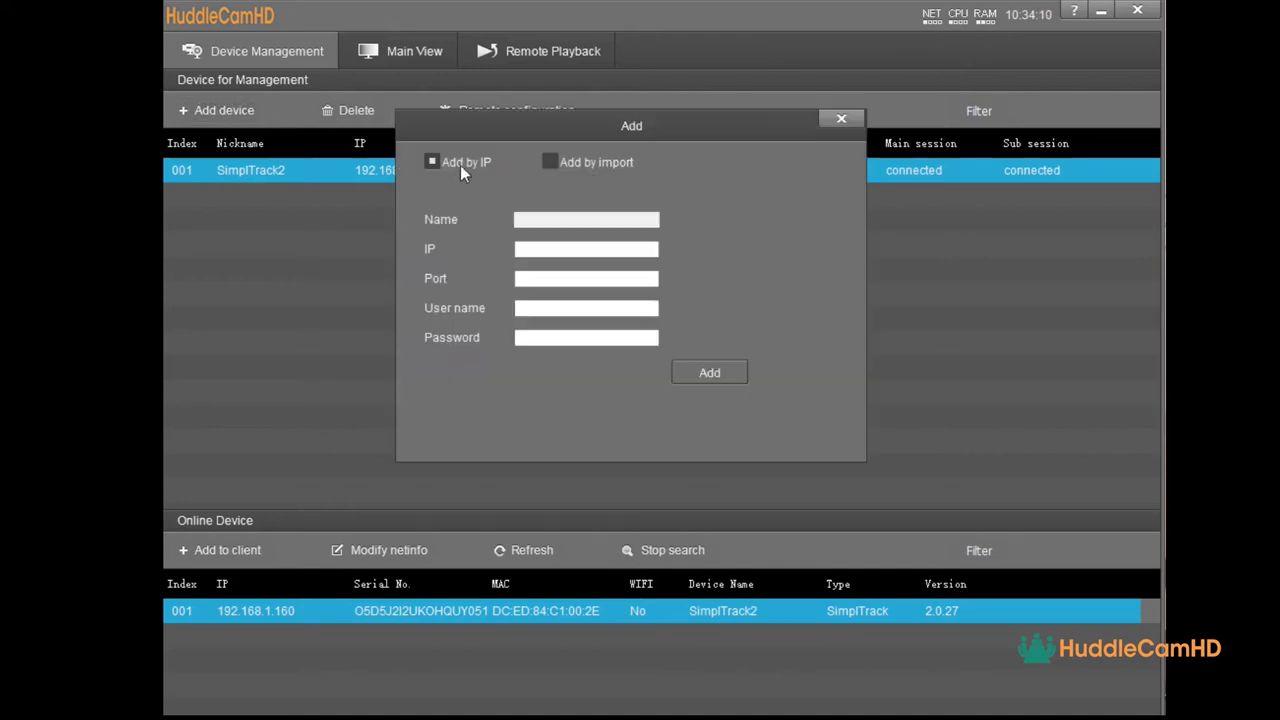
pyautogui.click(540, 249)
pyautogui.write('192.168.1.200')
pyautogui.press('Tab')
pyautogui.write('5000')
pyautogui.press('Tab')
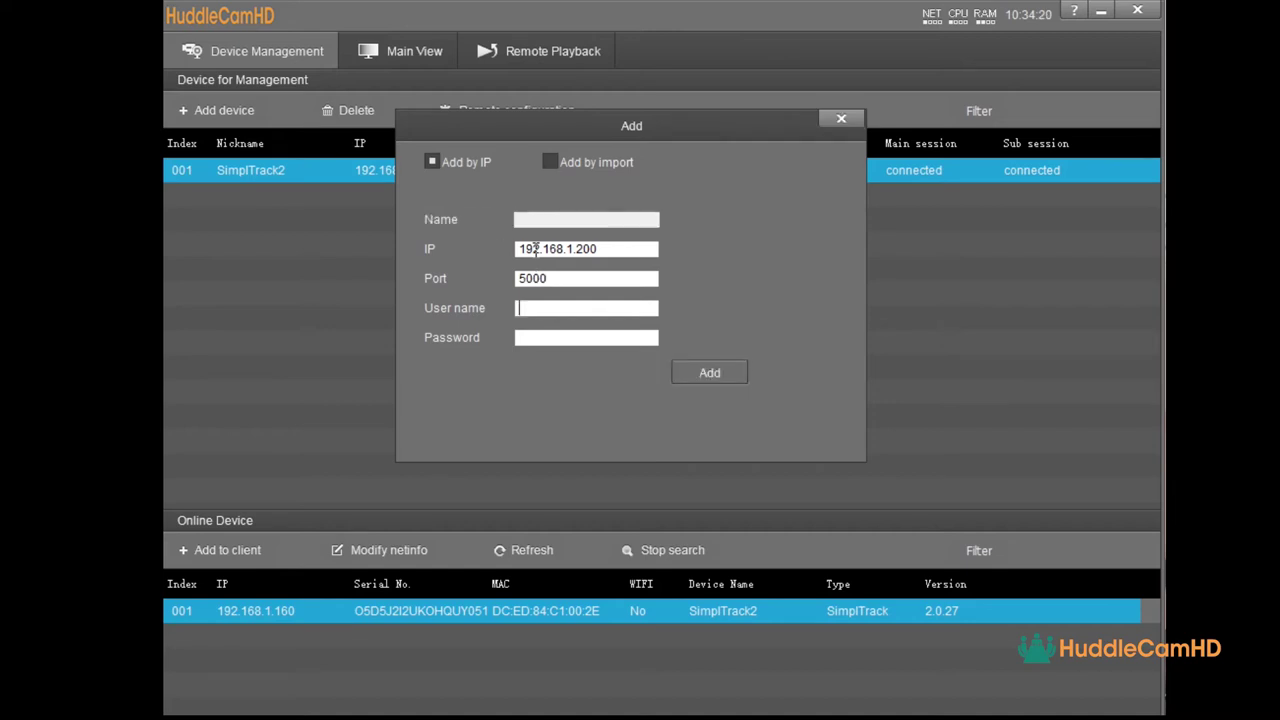
pyautogui.write('admin')
pyautogui.press('Tab')
pyautogui.write('admin')
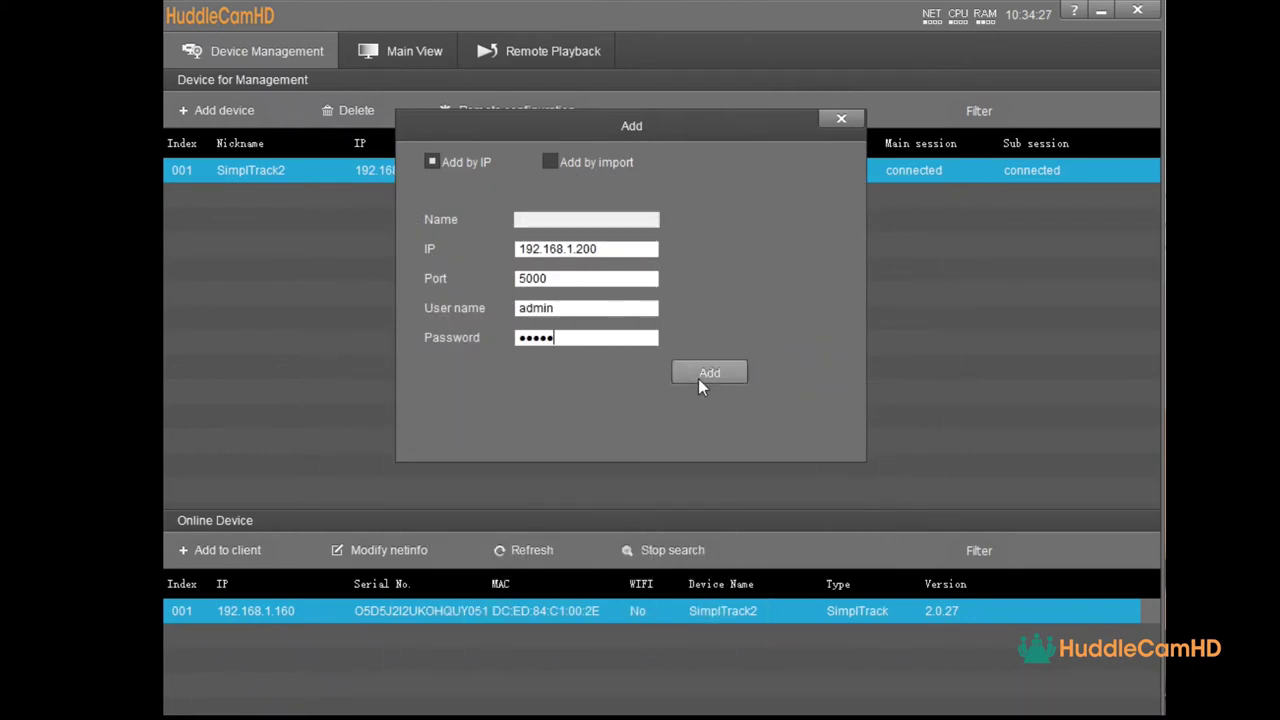
pyautogui.click(845, 118)
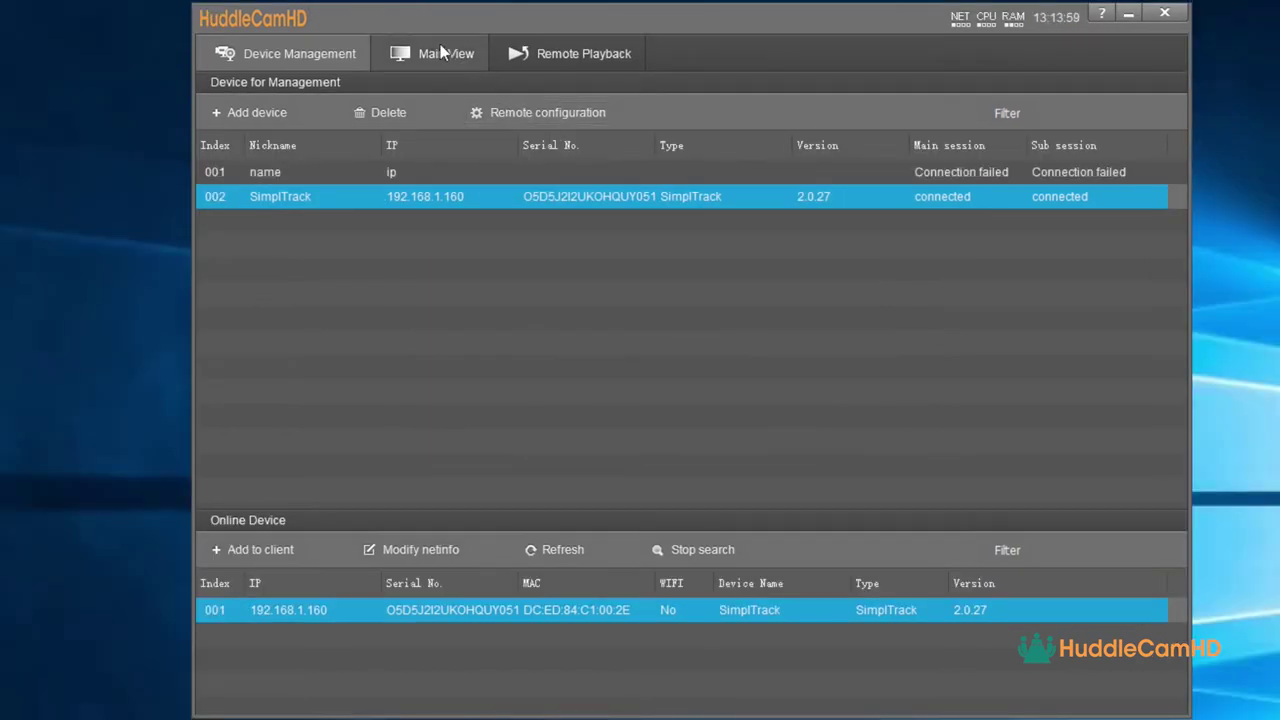
# - Switch to the Main View and select each of its four empty video panes in turn
pyautogui.click(440, 53)
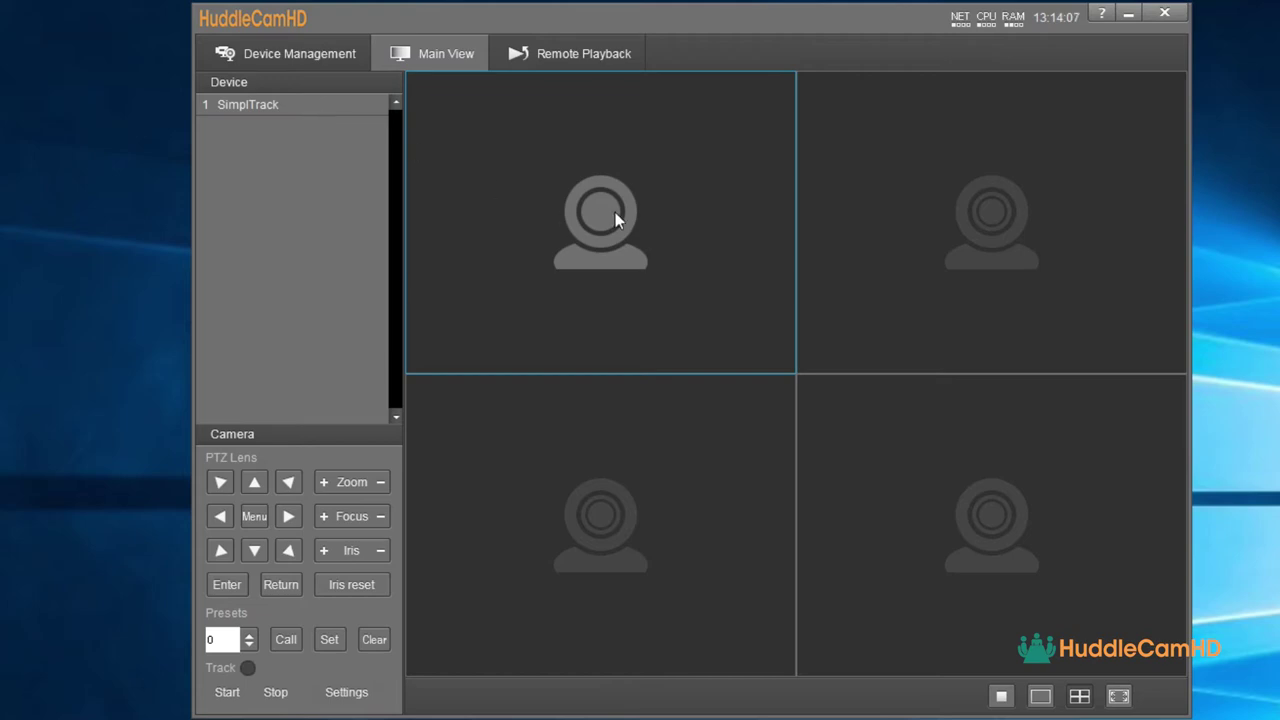
pyautogui.click(997, 211)
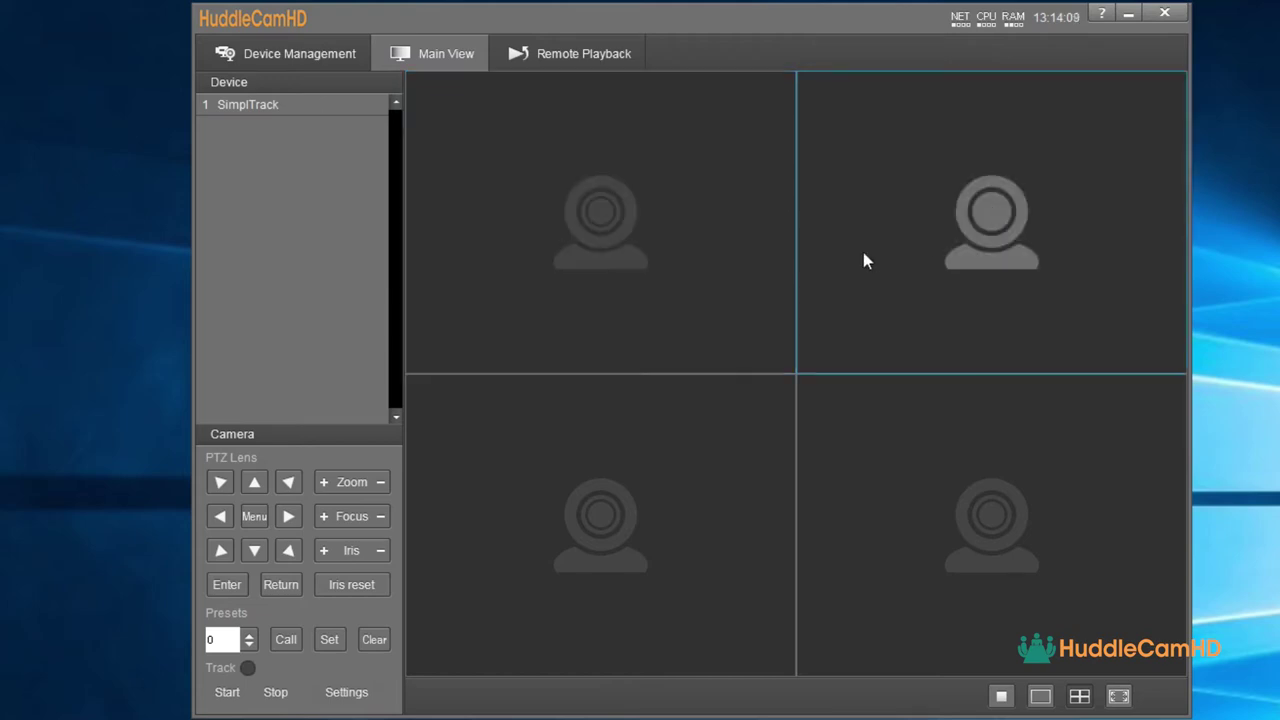
pyautogui.click(647, 484)
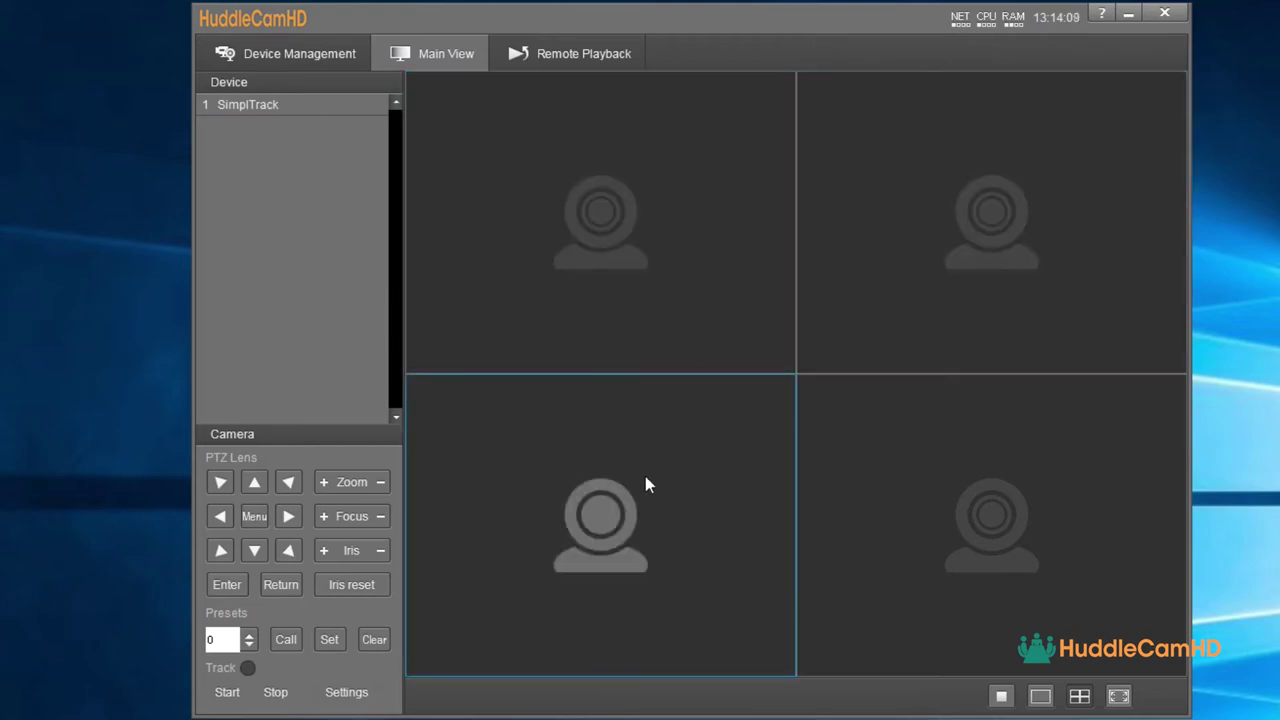
pyautogui.click(956, 465)
pyautogui.click(667, 255)
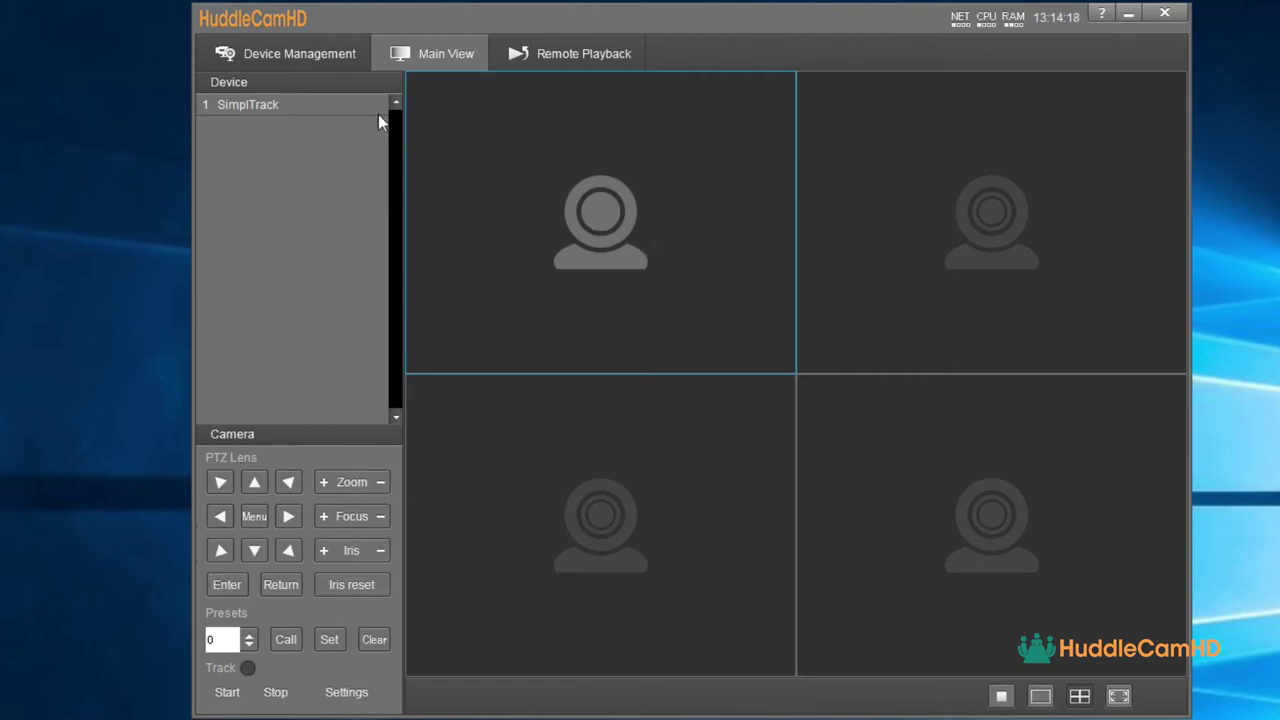
pyautogui.rightClick(342, 102)
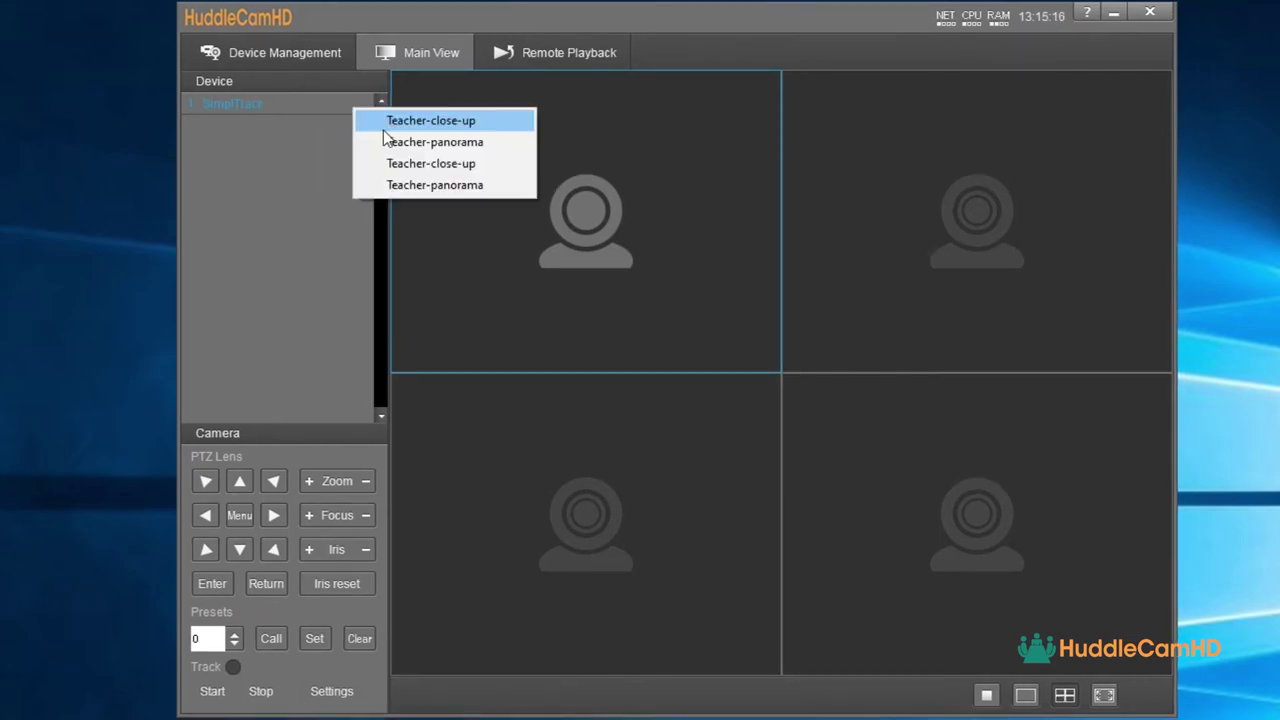
# - Show Teacher-close-up in the left panes and Teacher-panorama in the right panes
pyautogui.click(391, 122)
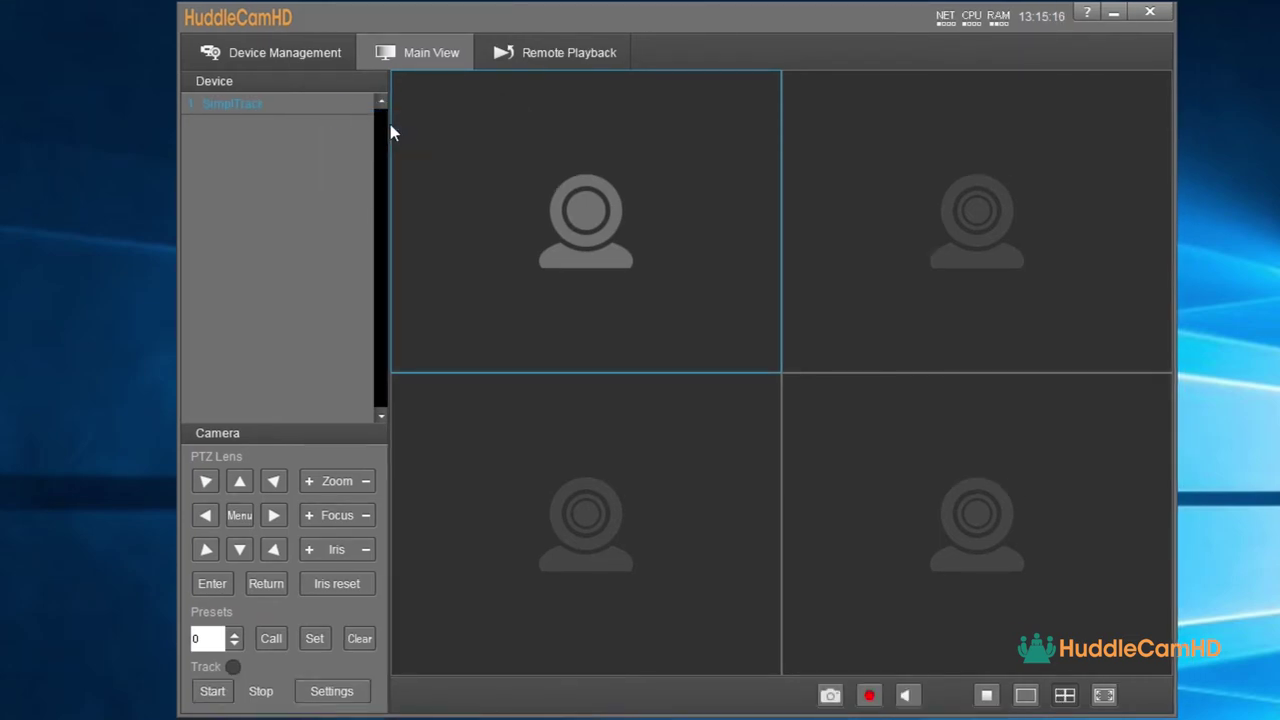
pyautogui.rightClick(333, 112)
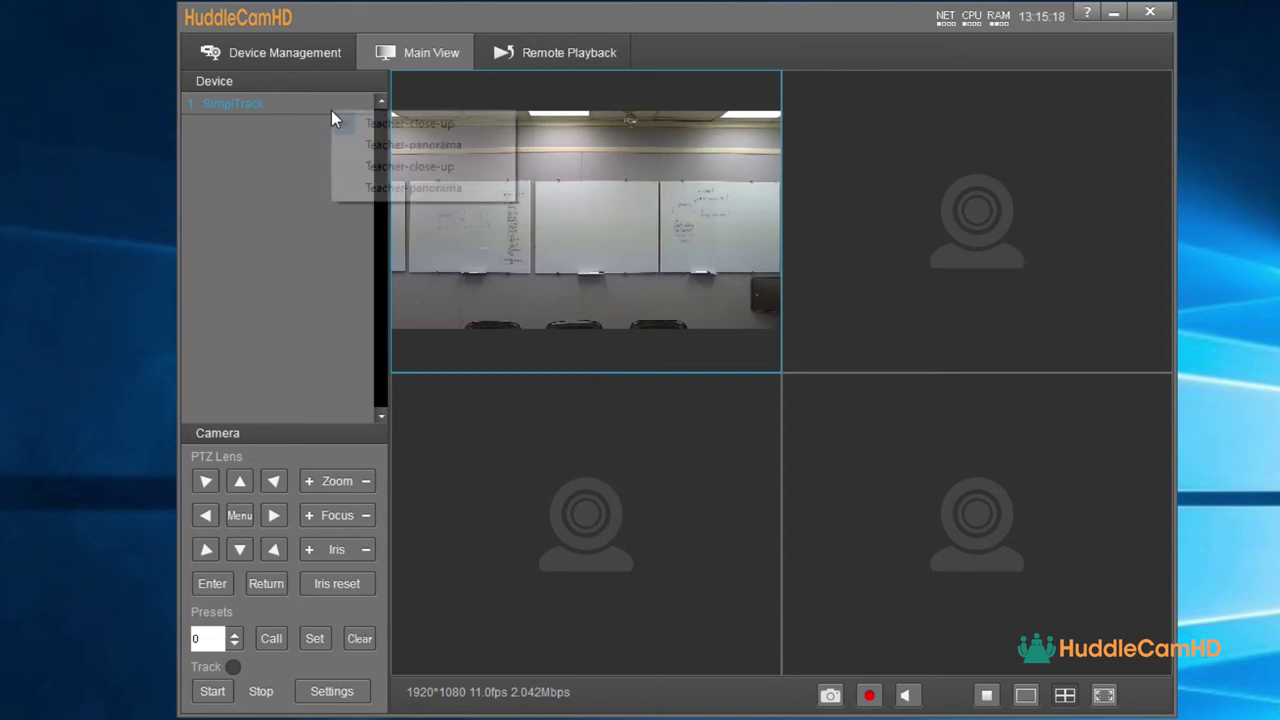
pyautogui.click(364, 148)
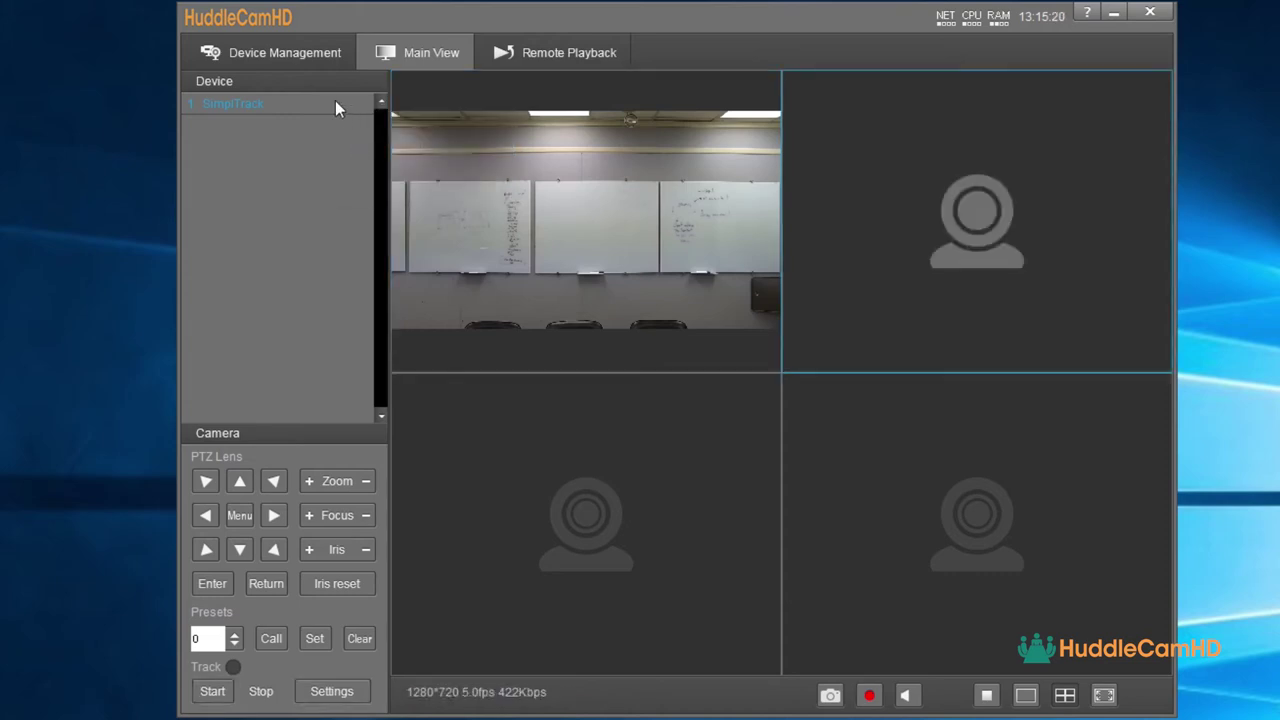
pyautogui.rightClick(336, 103)
pyautogui.click(379, 157)
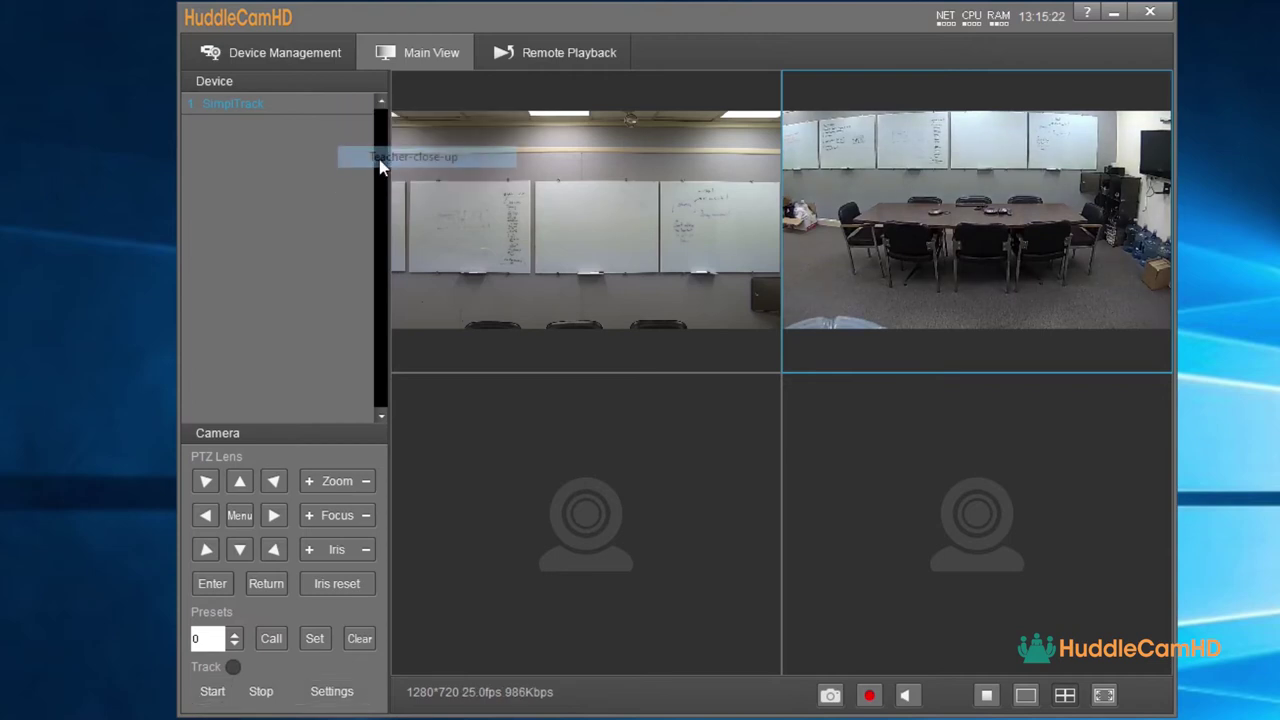
pyautogui.rightClick(319, 103)
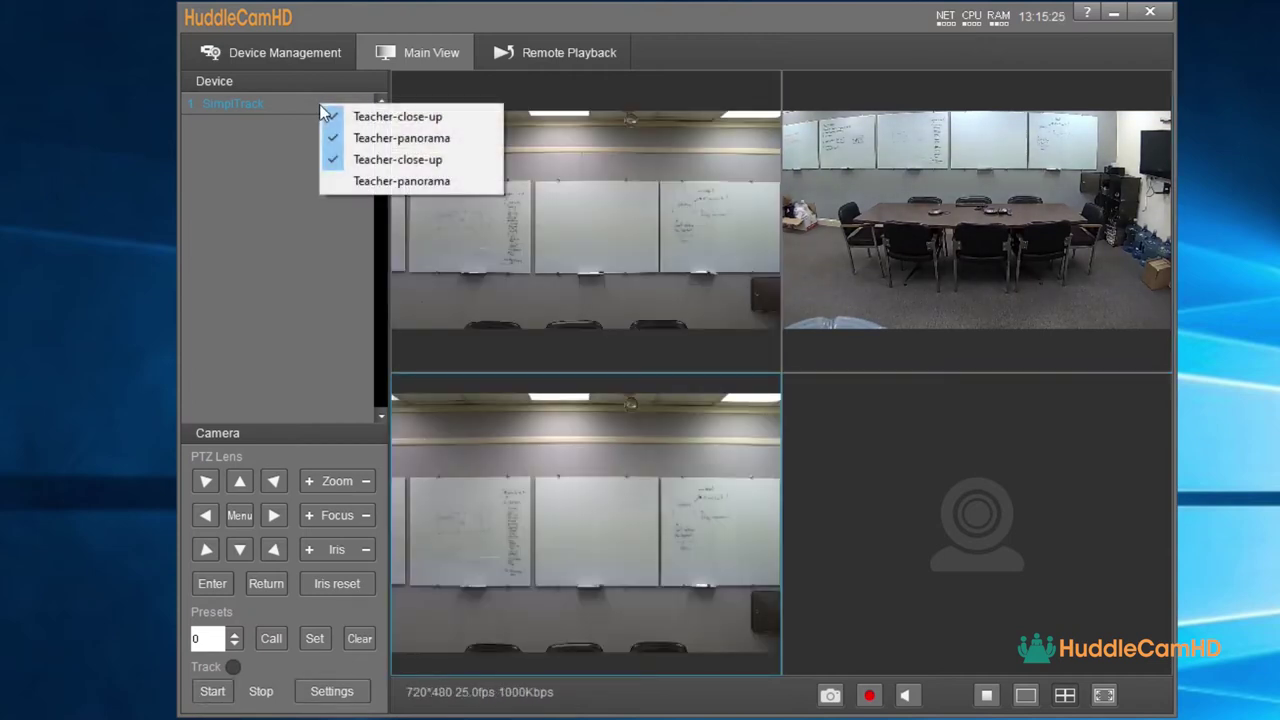
pyautogui.click(340, 181)
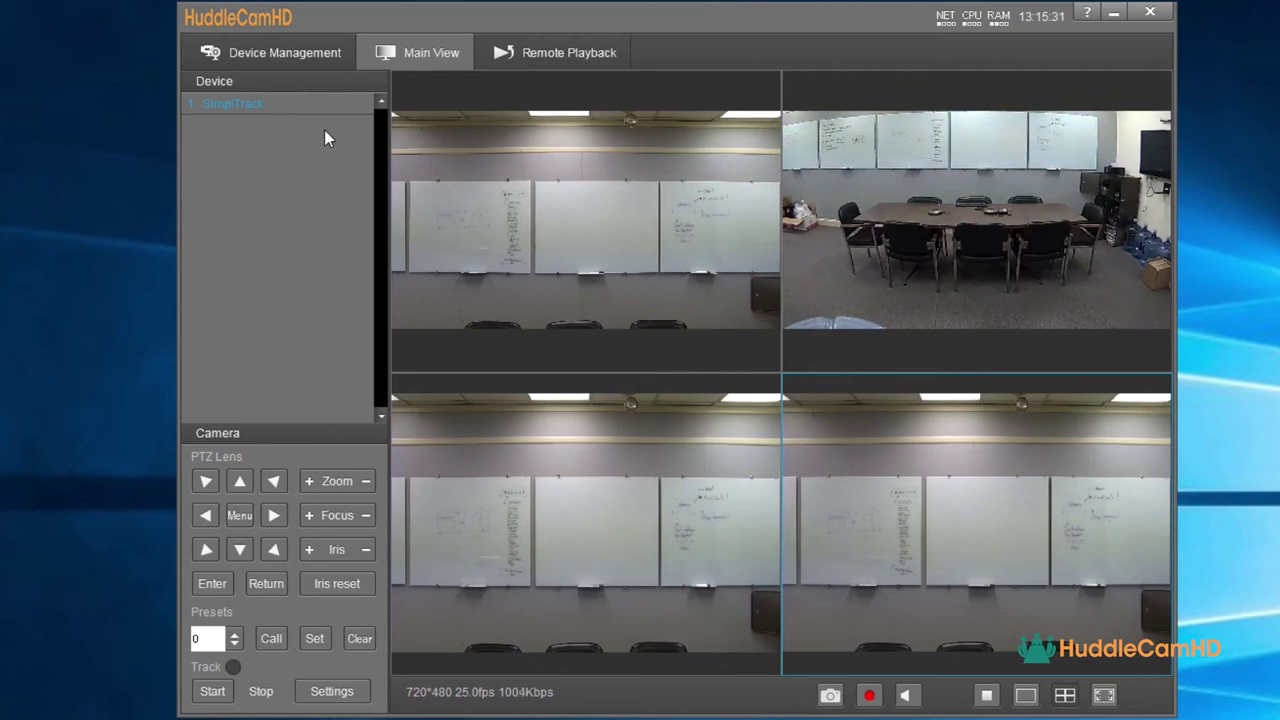
pyautogui.click(275, 515)
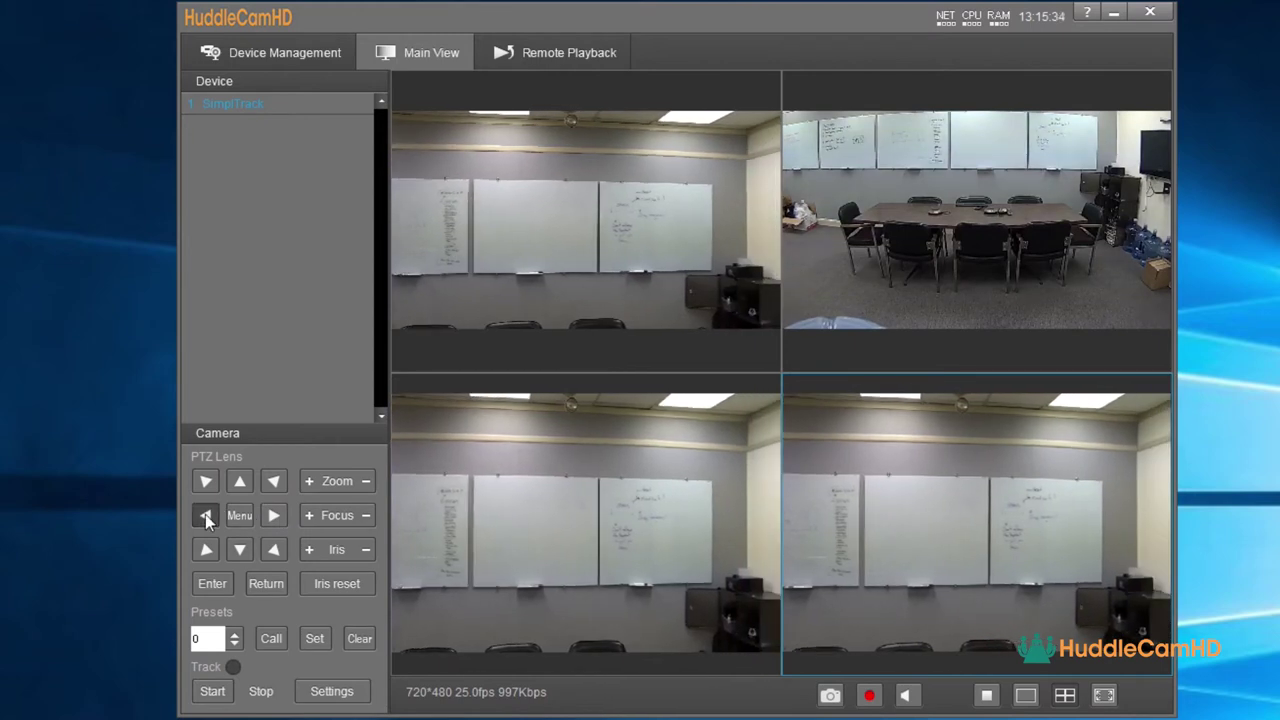
# - Steer the camera around the room with the pan, tilt and diagonal arrows
pyautogui.click(205, 514)
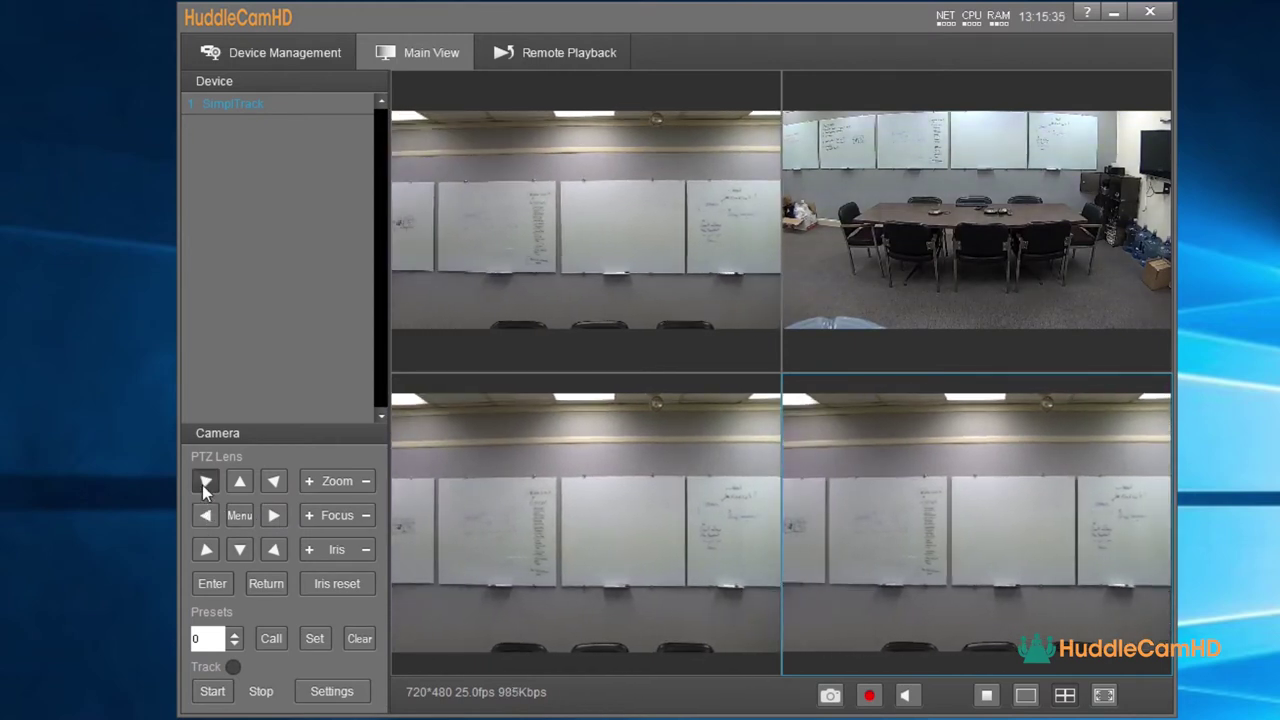
pyautogui.click(202, 485)
pyautogui.click(210, 549)
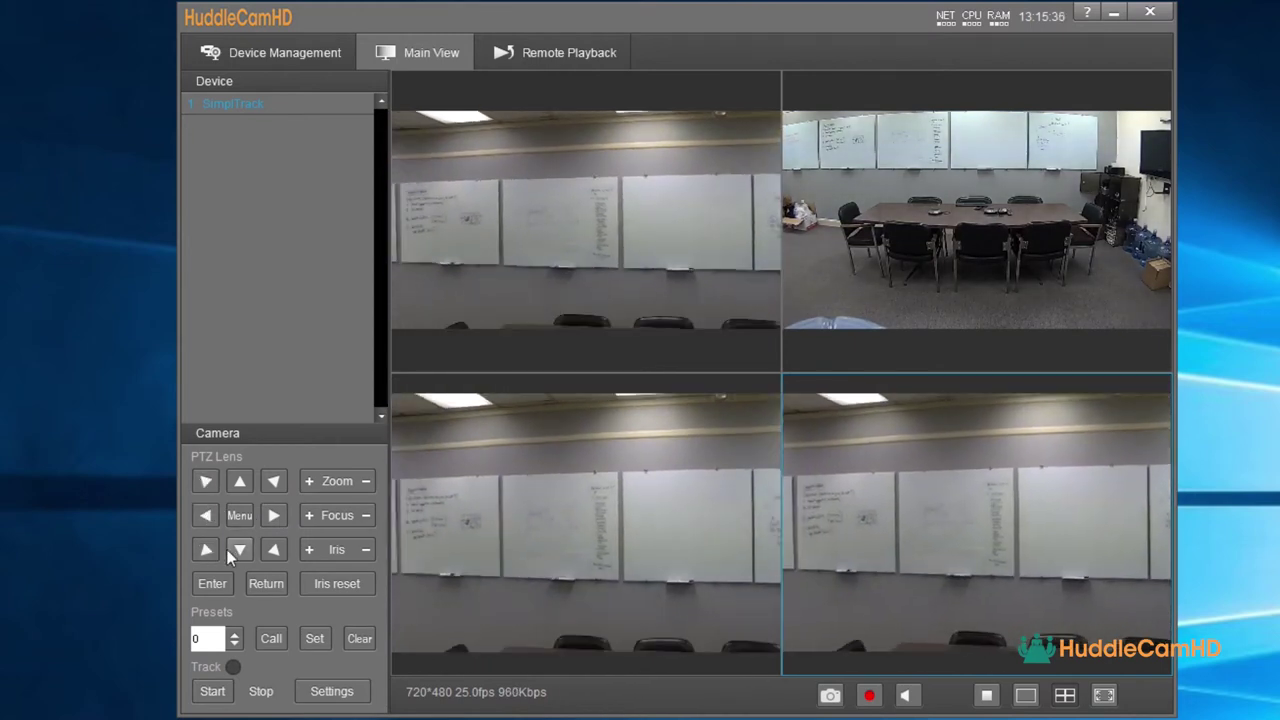
pyautogui.click(273, 549)
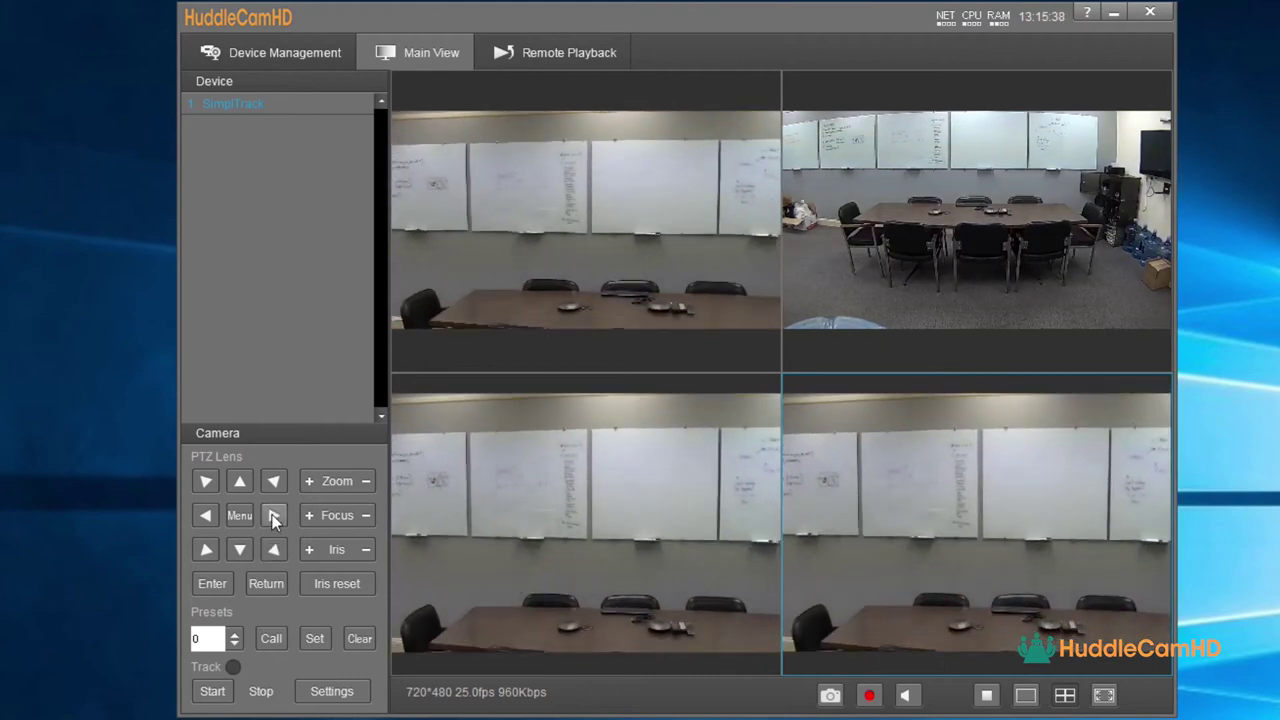
pyautogui.click(273, 515)
pyautogui.click(273, 482)
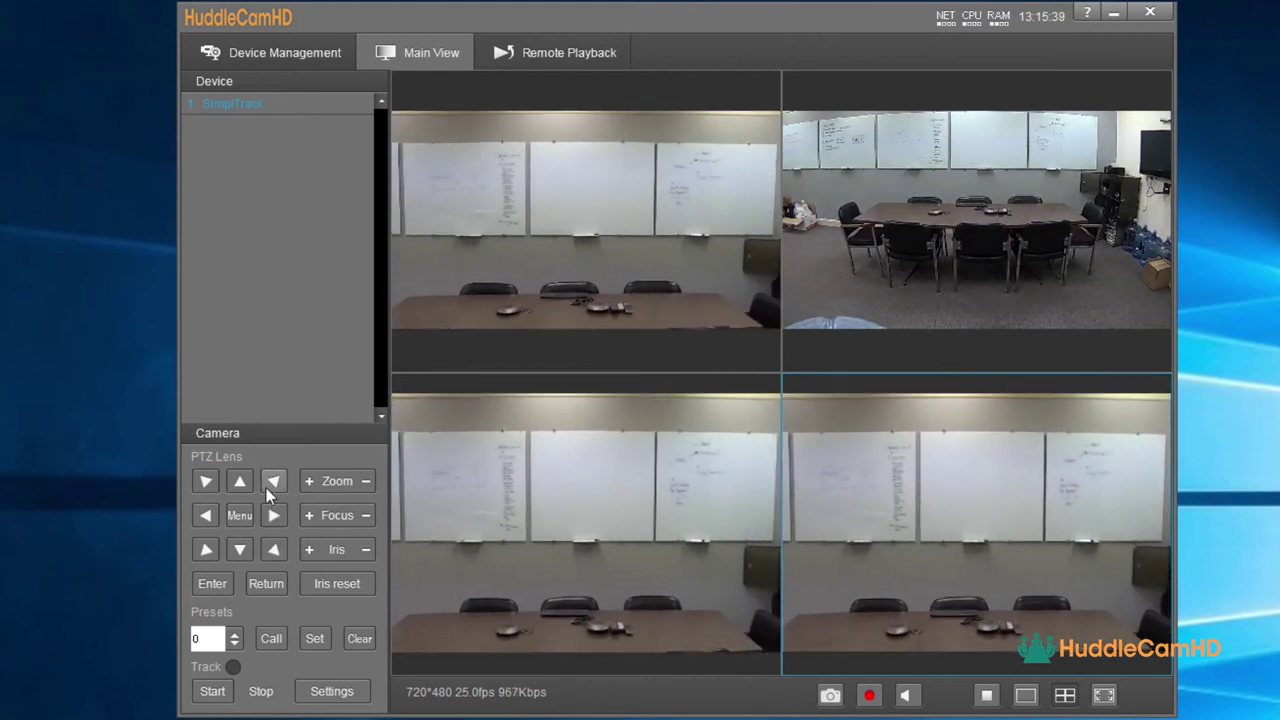
# - Select preset 2 and recall its stored camera position
pyautogui.click(237, 633)
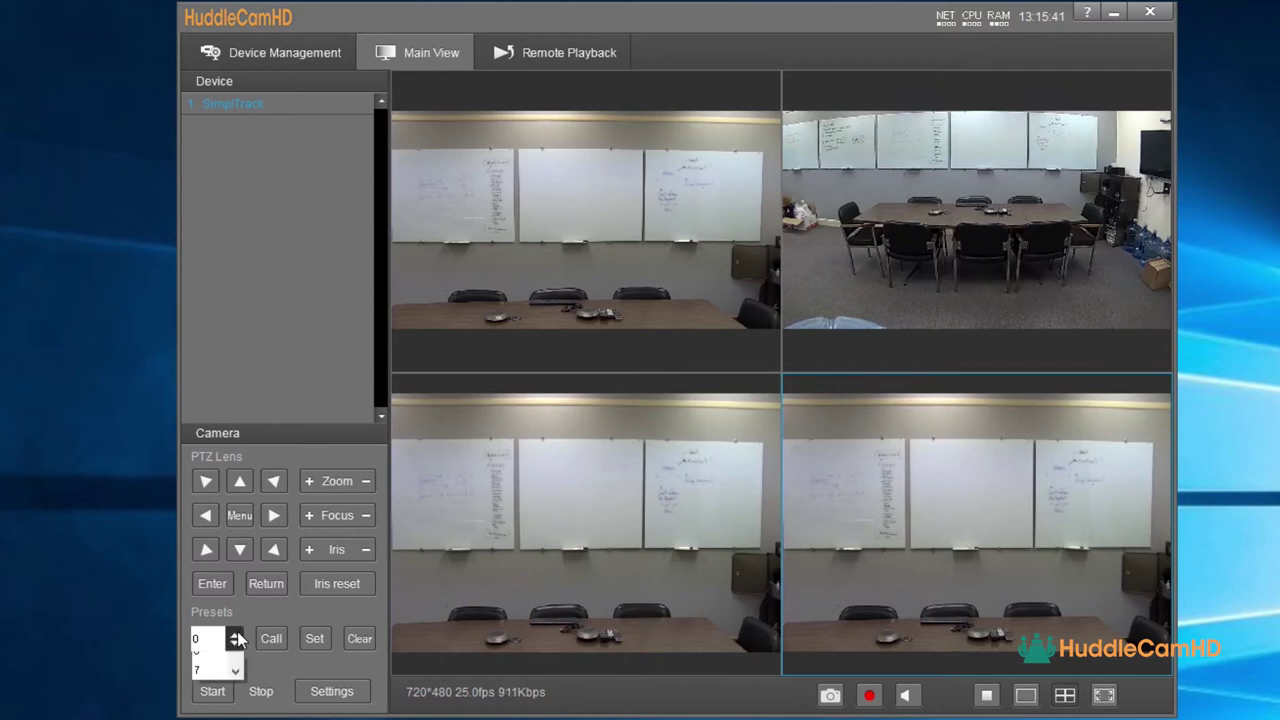
pyautogui.click(212, 670)
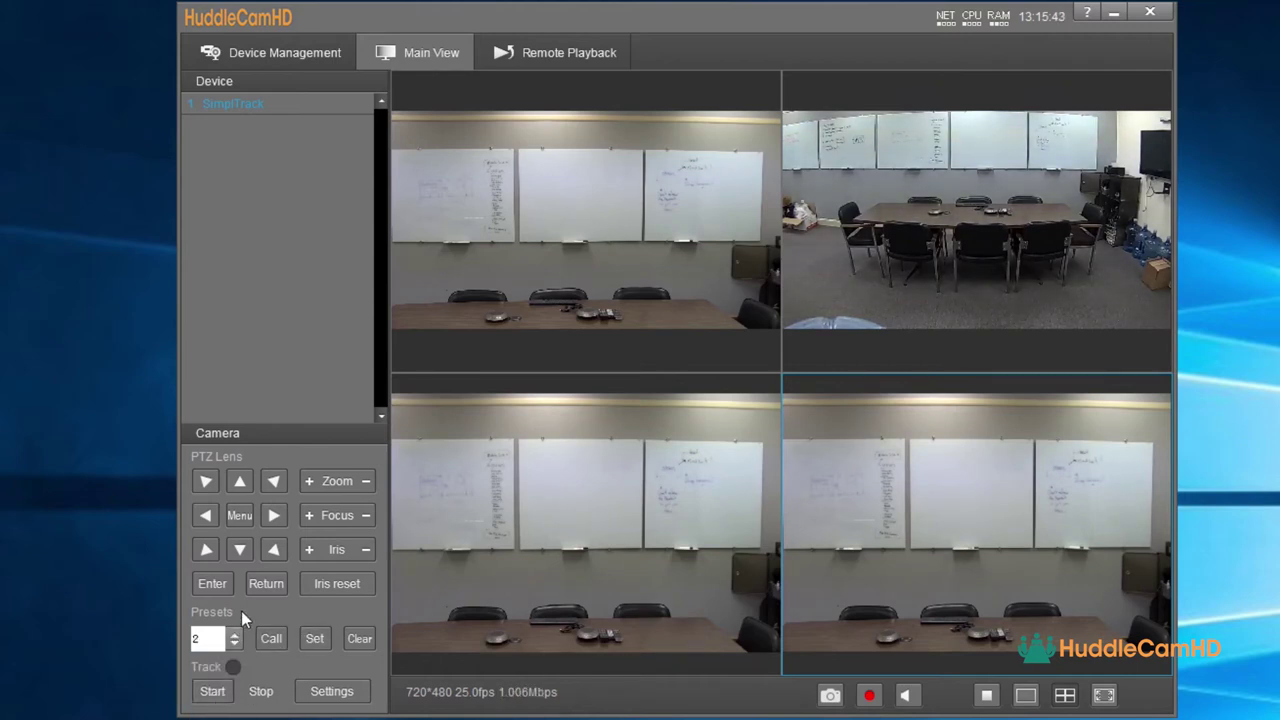
pyautogui.click(203, 515)
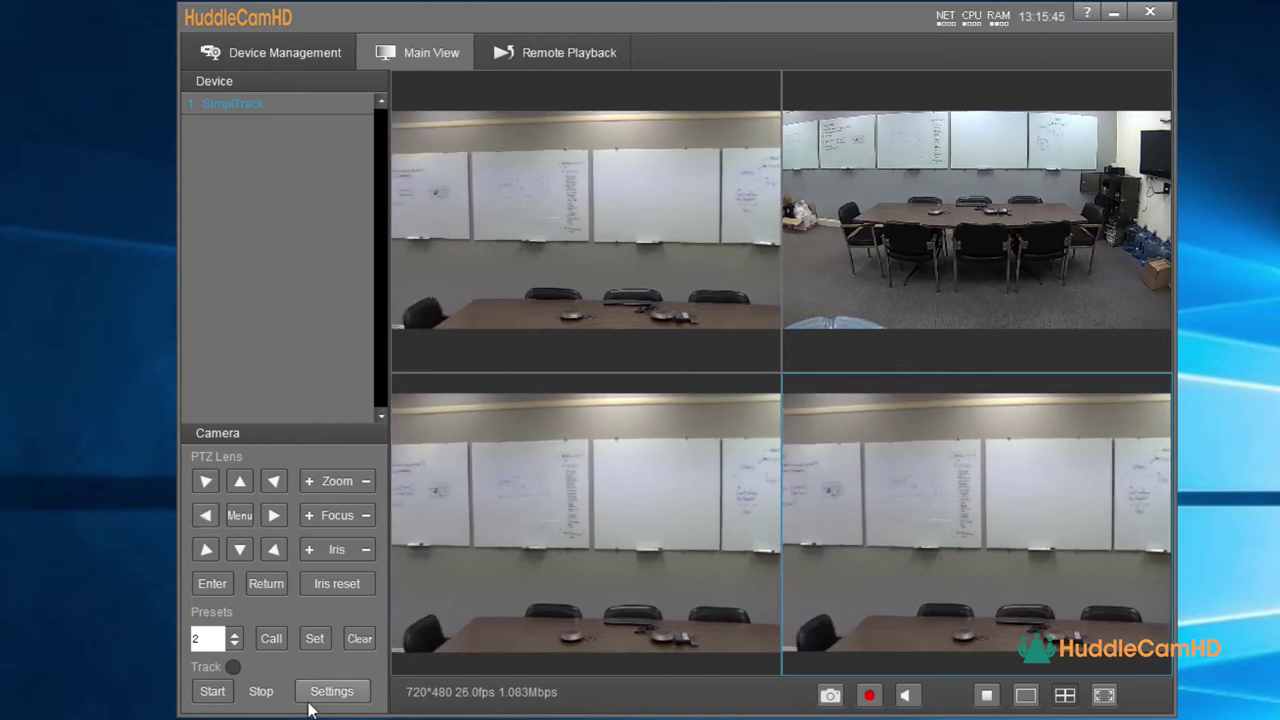
pyautogui.click(272, 640)
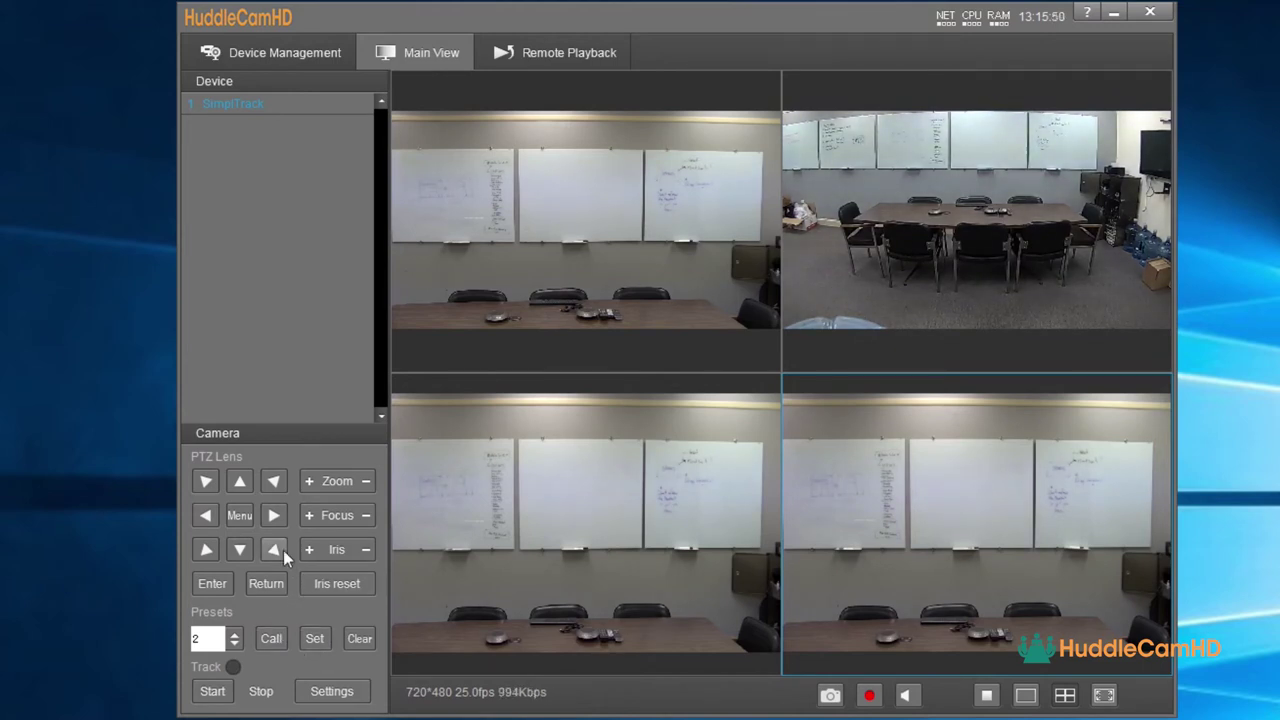
# - Zoom out, pick preset 0, then zoom in and tilt up to frame the whiteboards
pyautogui.click(357, 481)
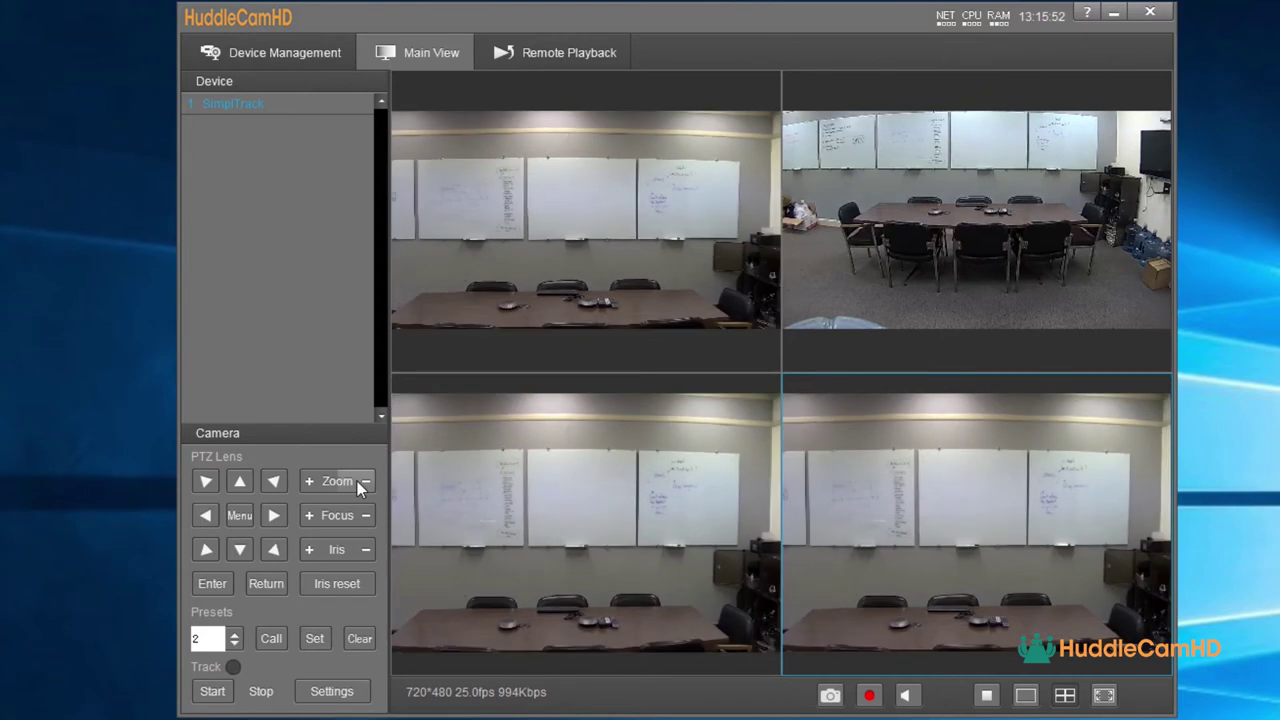
pyautogui.click(203, 522)
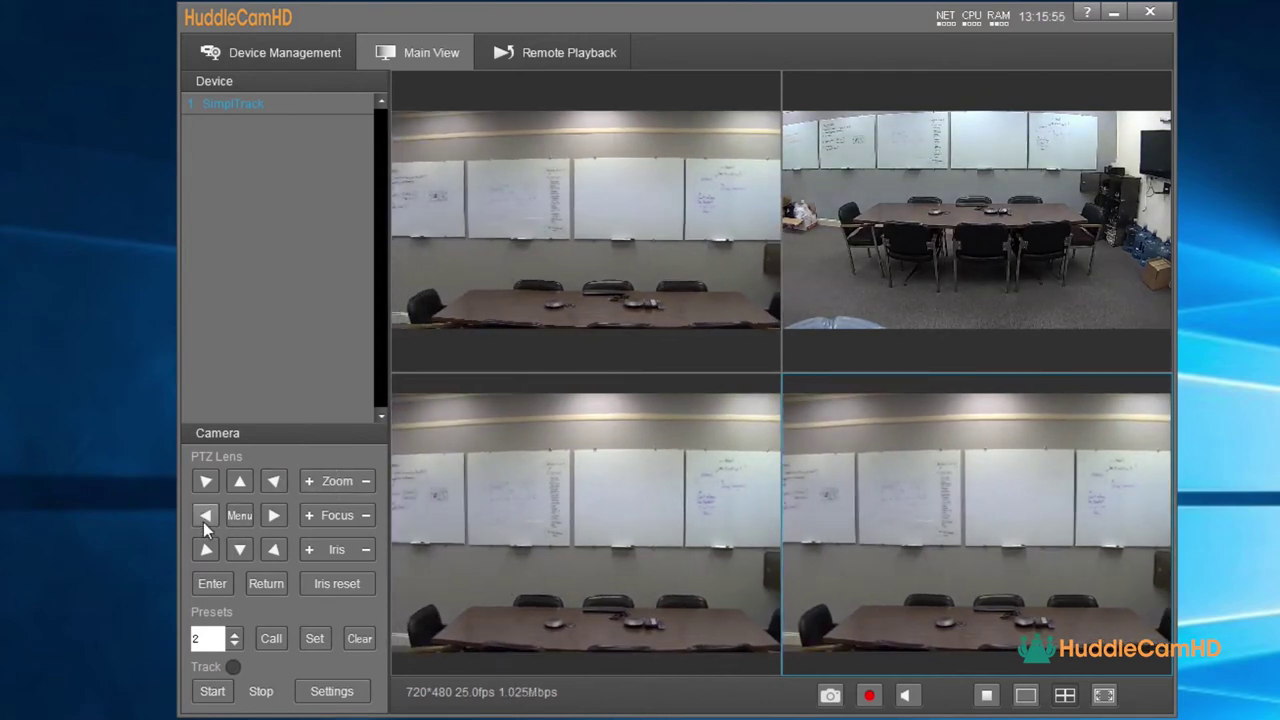
pyautogui.click(272, 516)
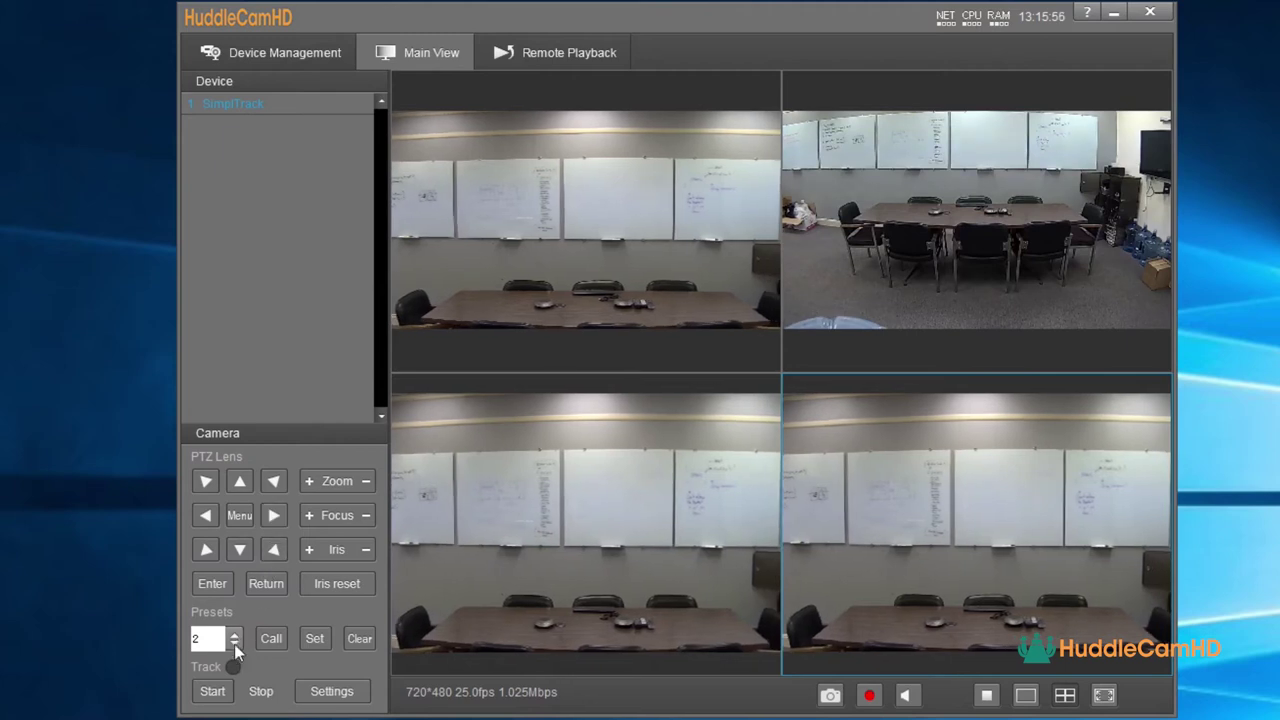
pyautogui.click(234, 638)
pyautogui.click(197, 655)
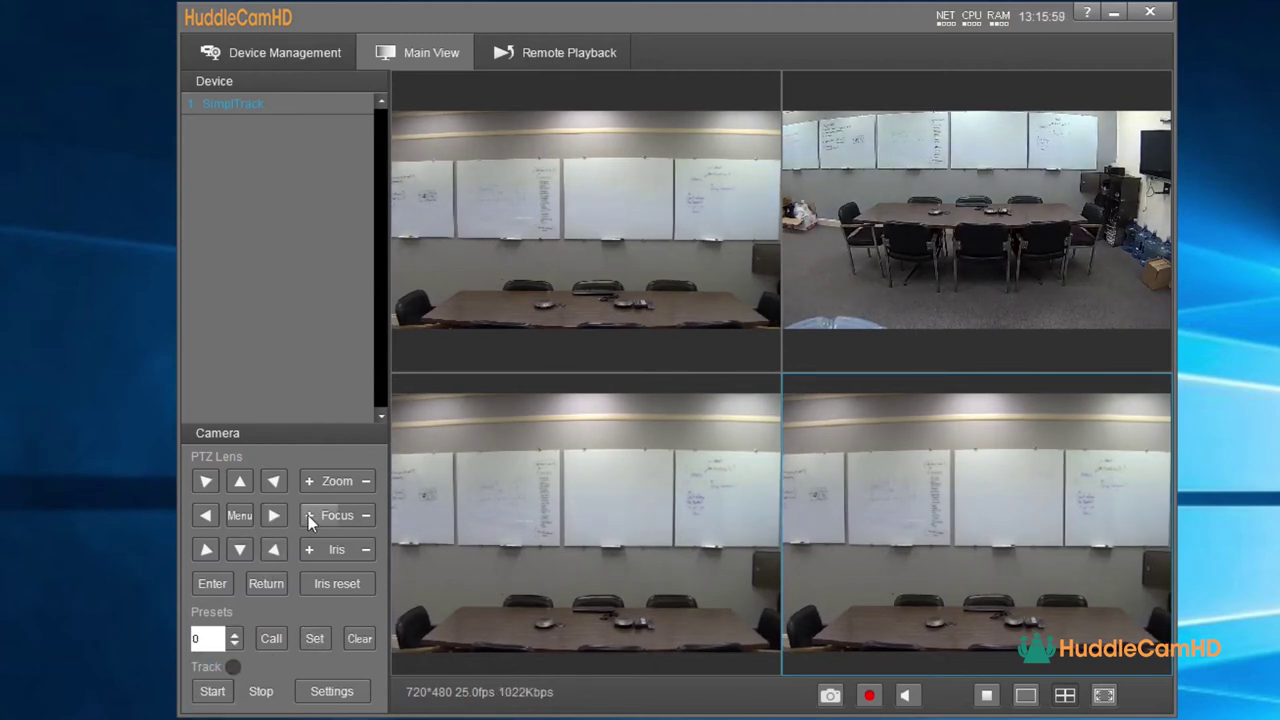
pyautogui.click(309, 483)
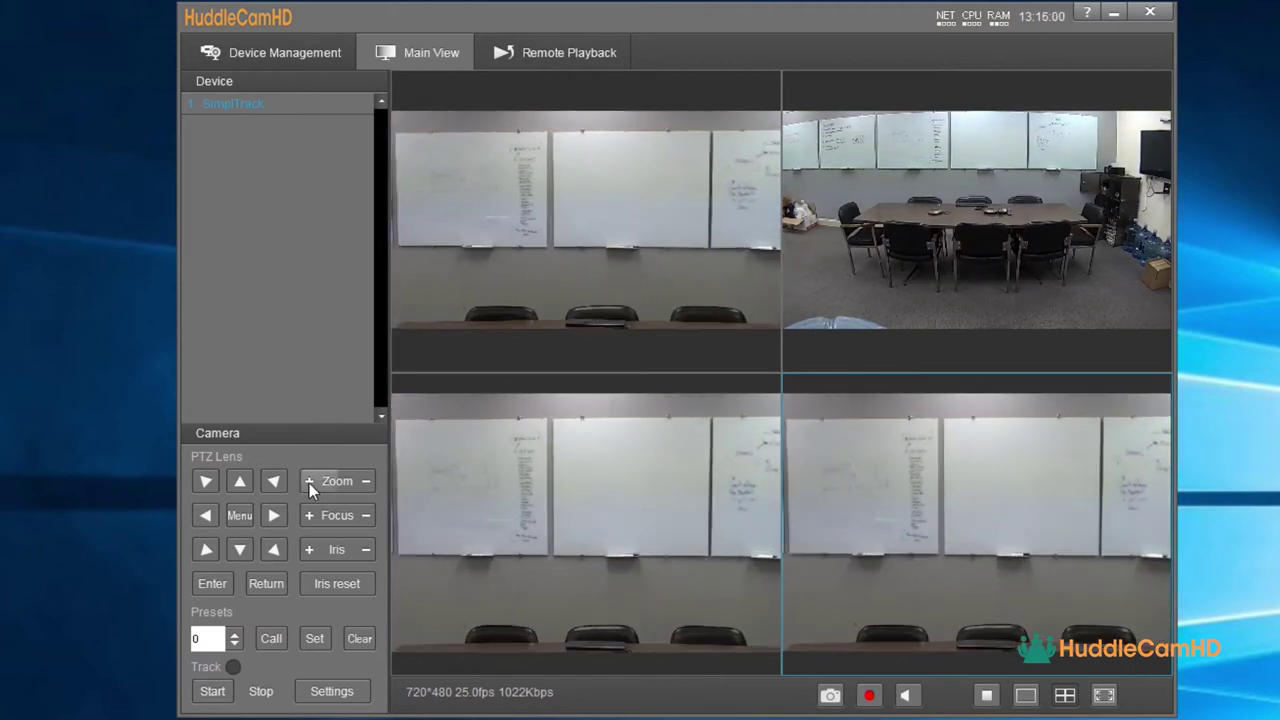
pyautogui.click(239, 483)
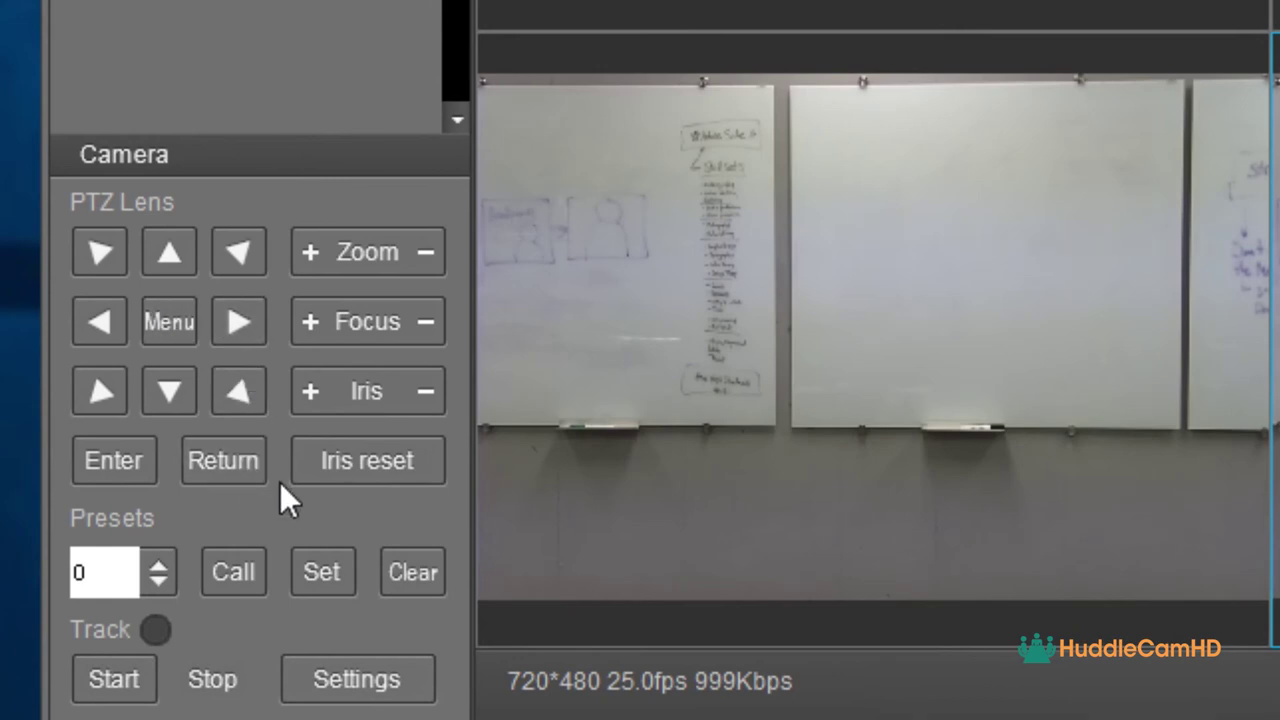
# - Zoom out and centre the conference table, then store that view as preset 0
pyautogui.click(421, 267)
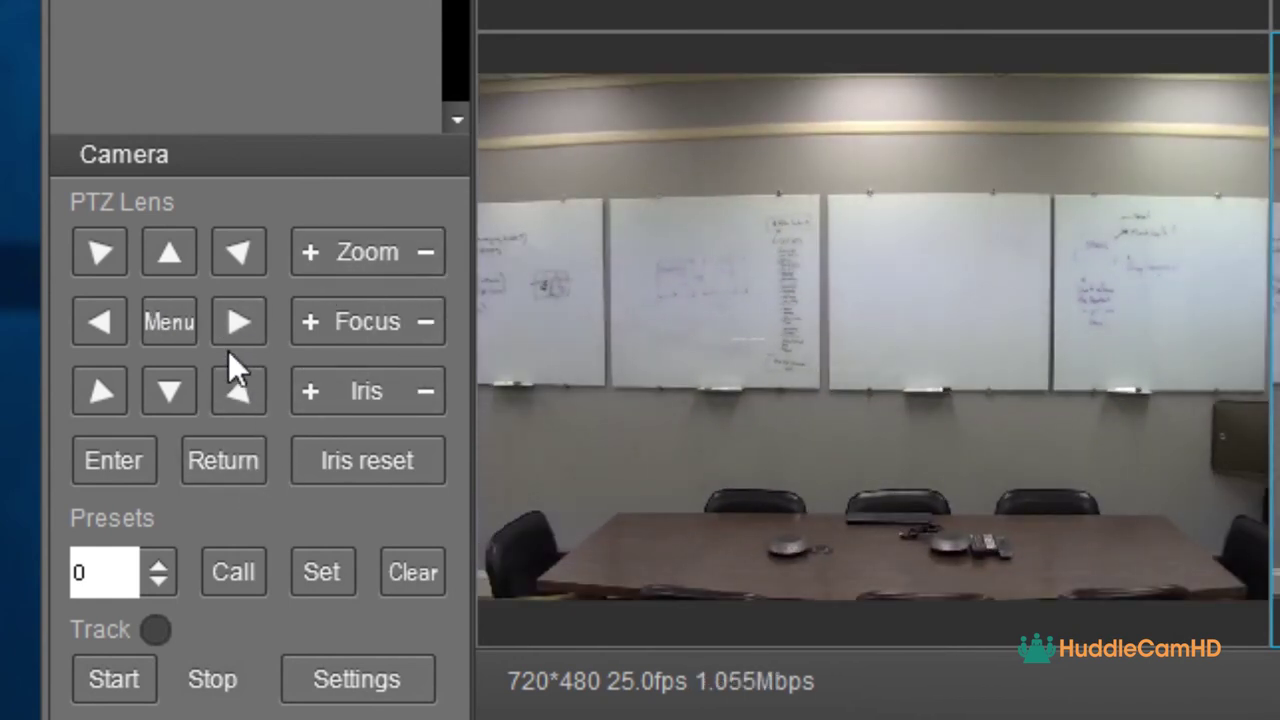
pyautogui.click(236, 342)
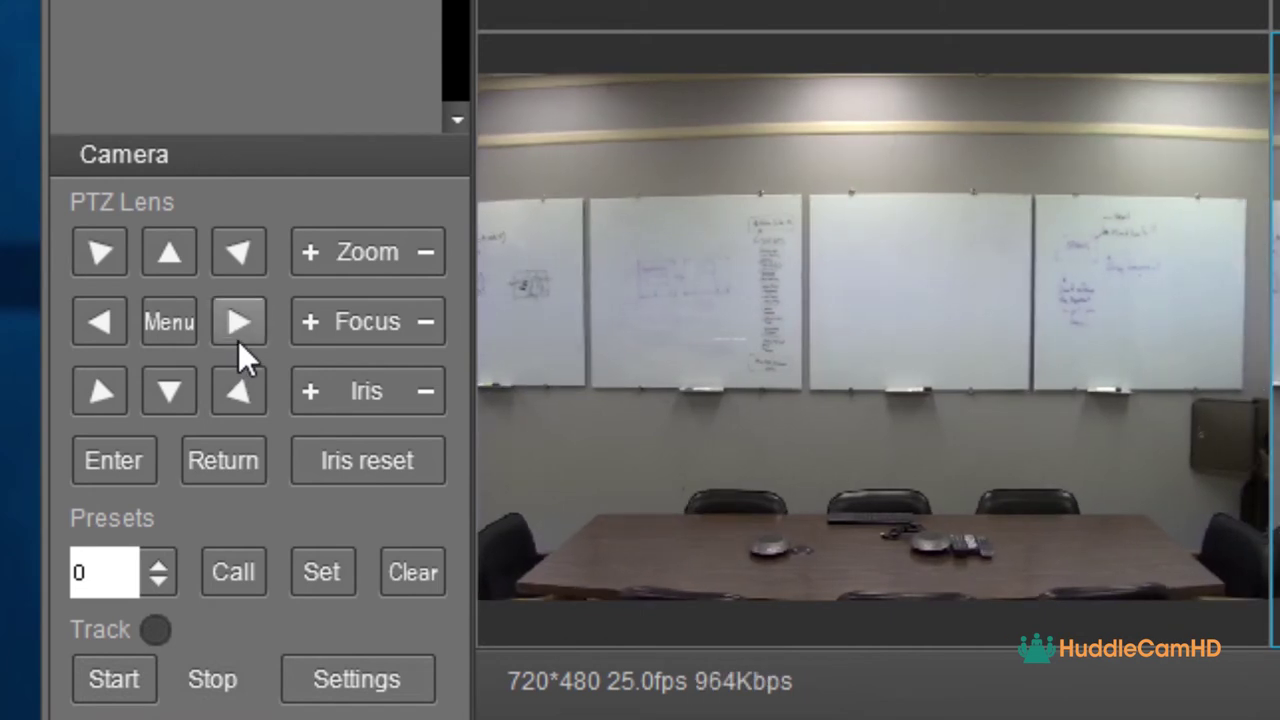
pyautogui.click(111, 339)
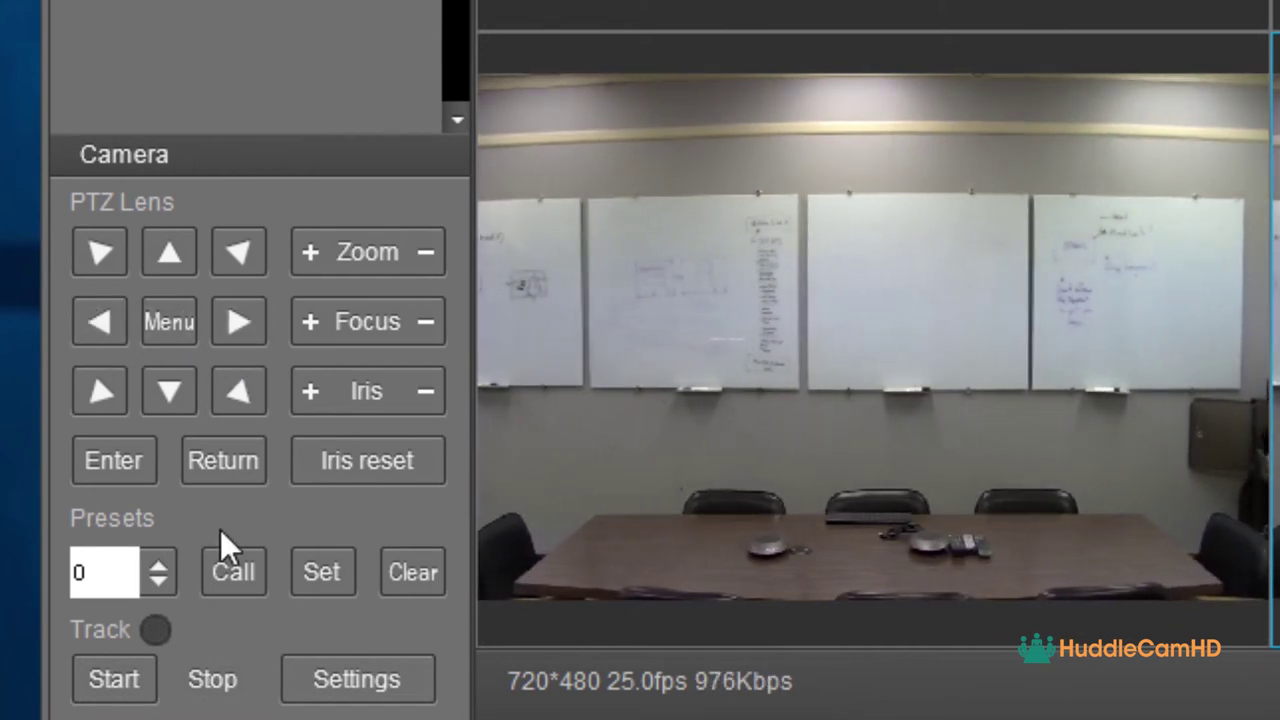
pyautogui.click(337, 566)
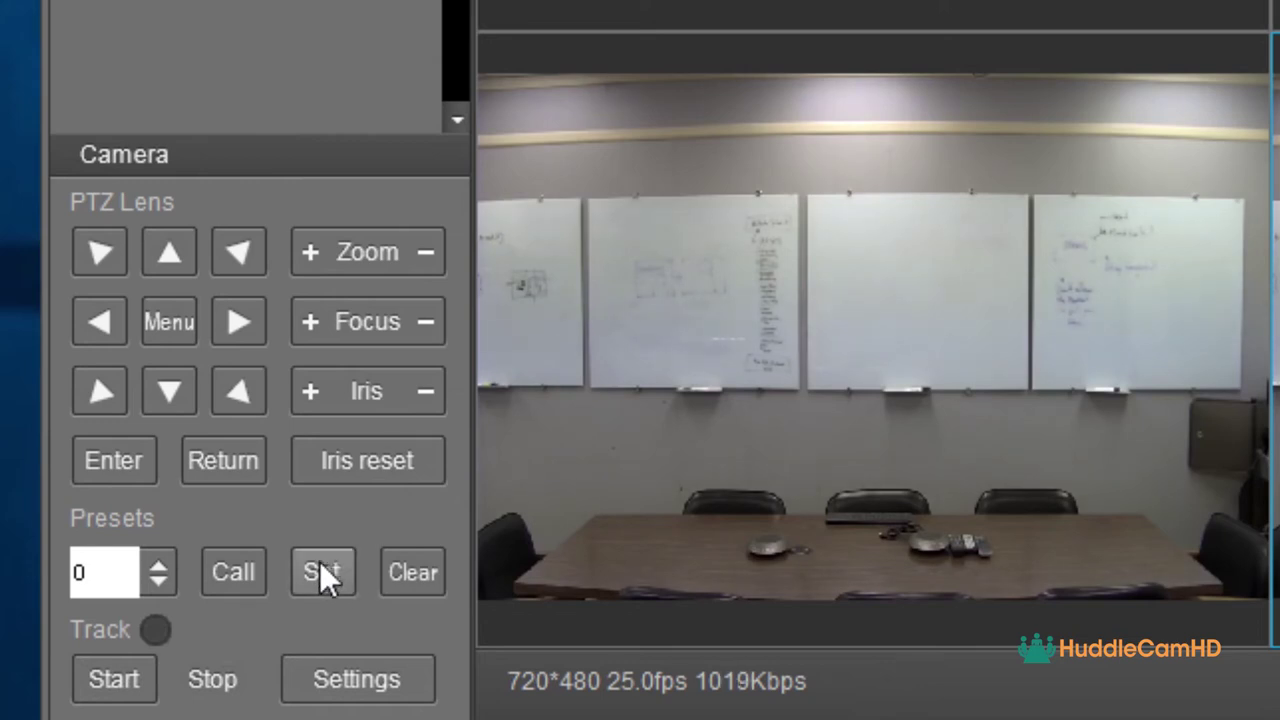
# - Zoom in on the whiteboards and save that framing as preset 1
pyautogui.click(308, 253)
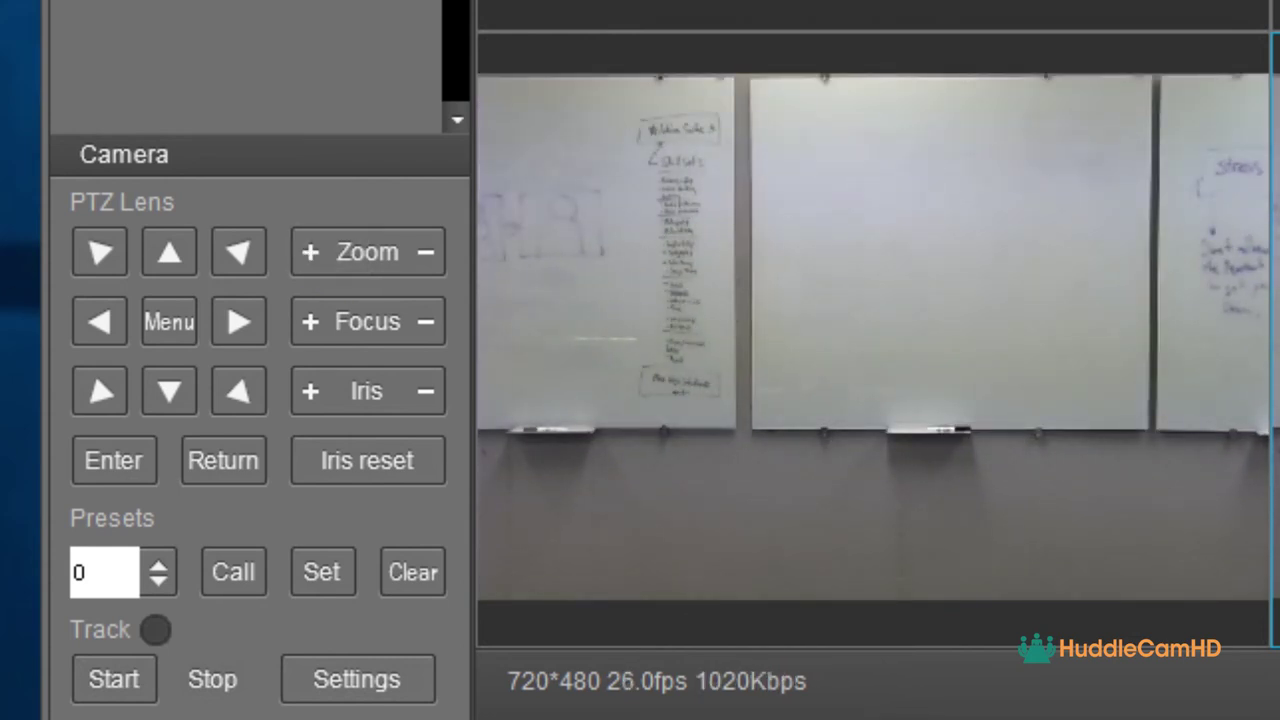
pyautogui.click(160, 573)
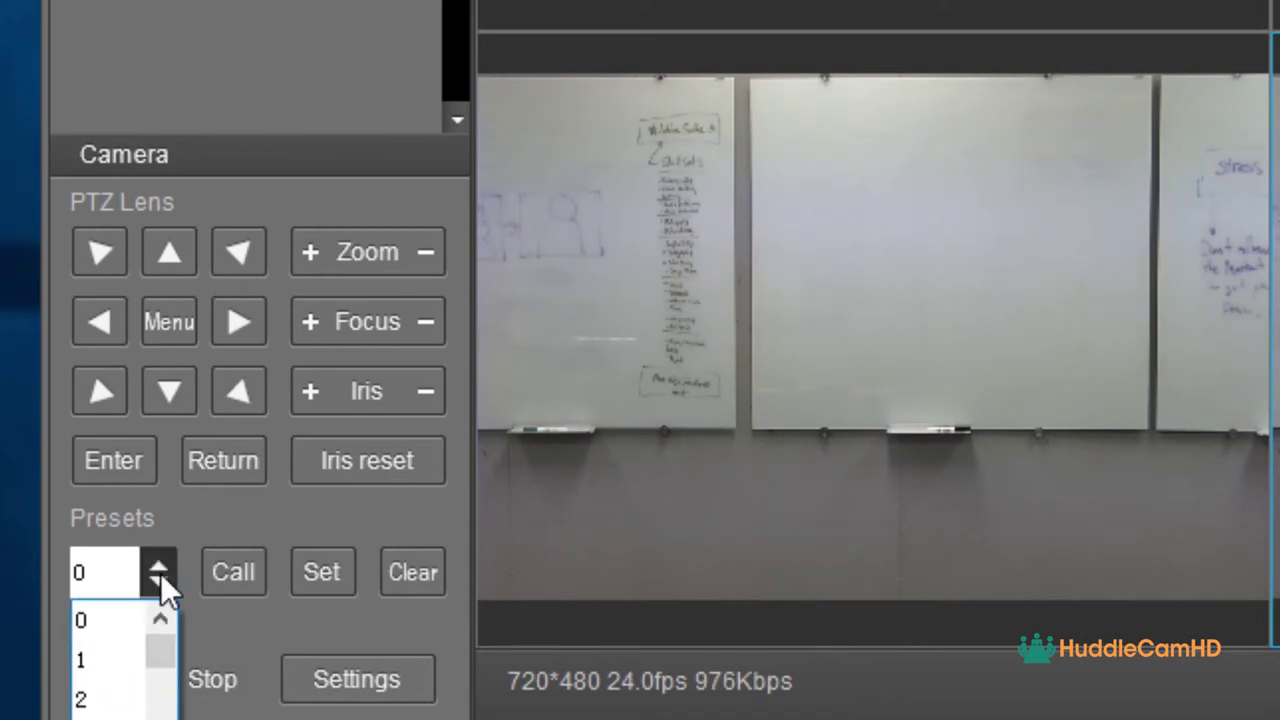
pyautogui.click(115, 655)
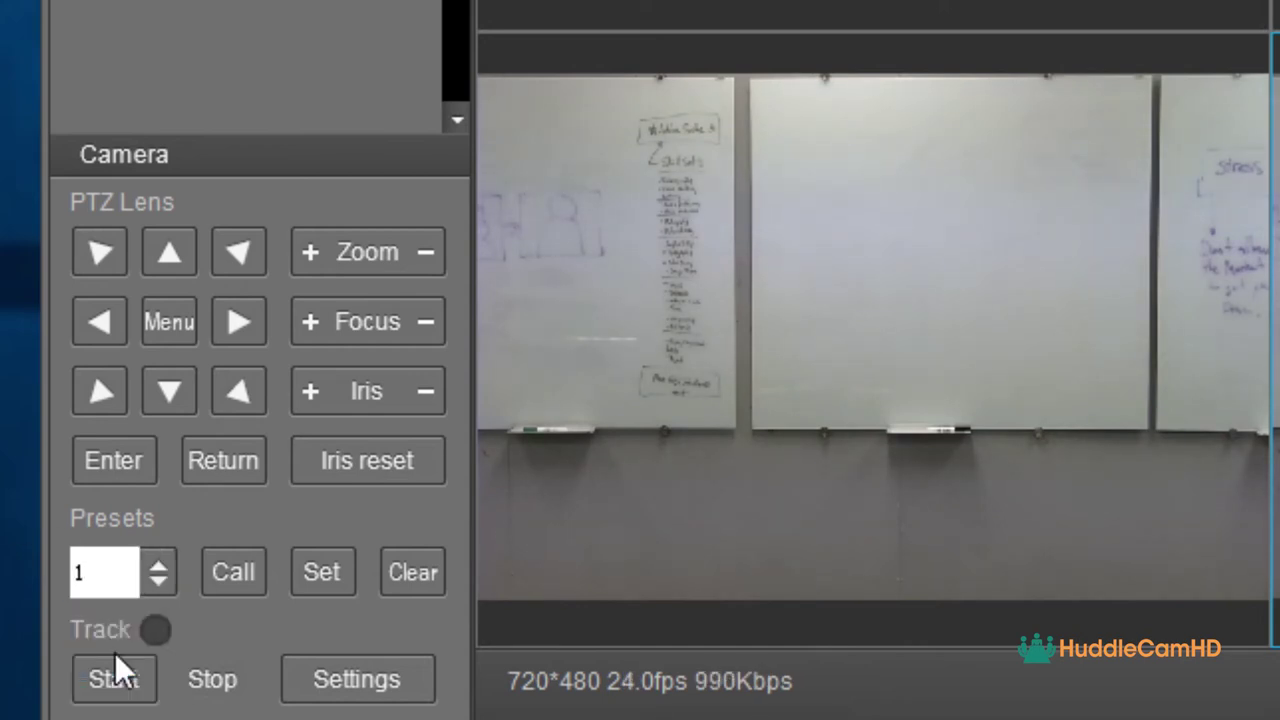
pyautogui.click(333, 567)
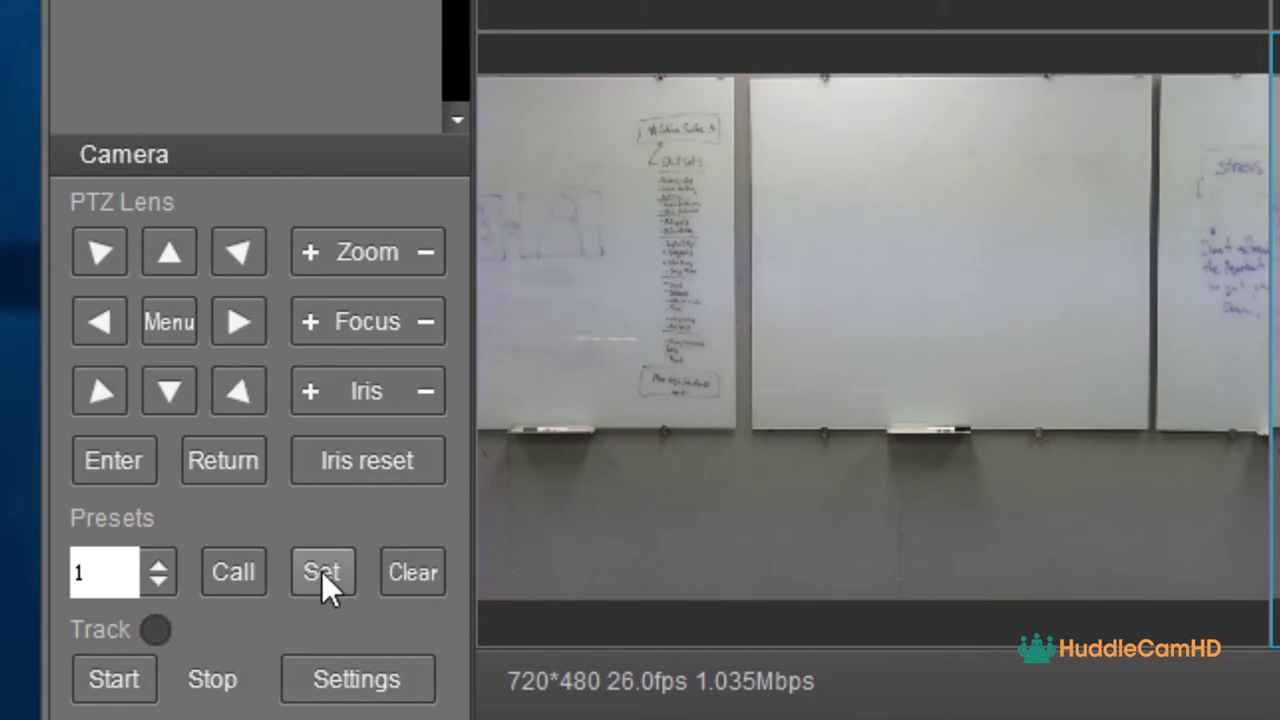
pyautogui.click(321, 571)
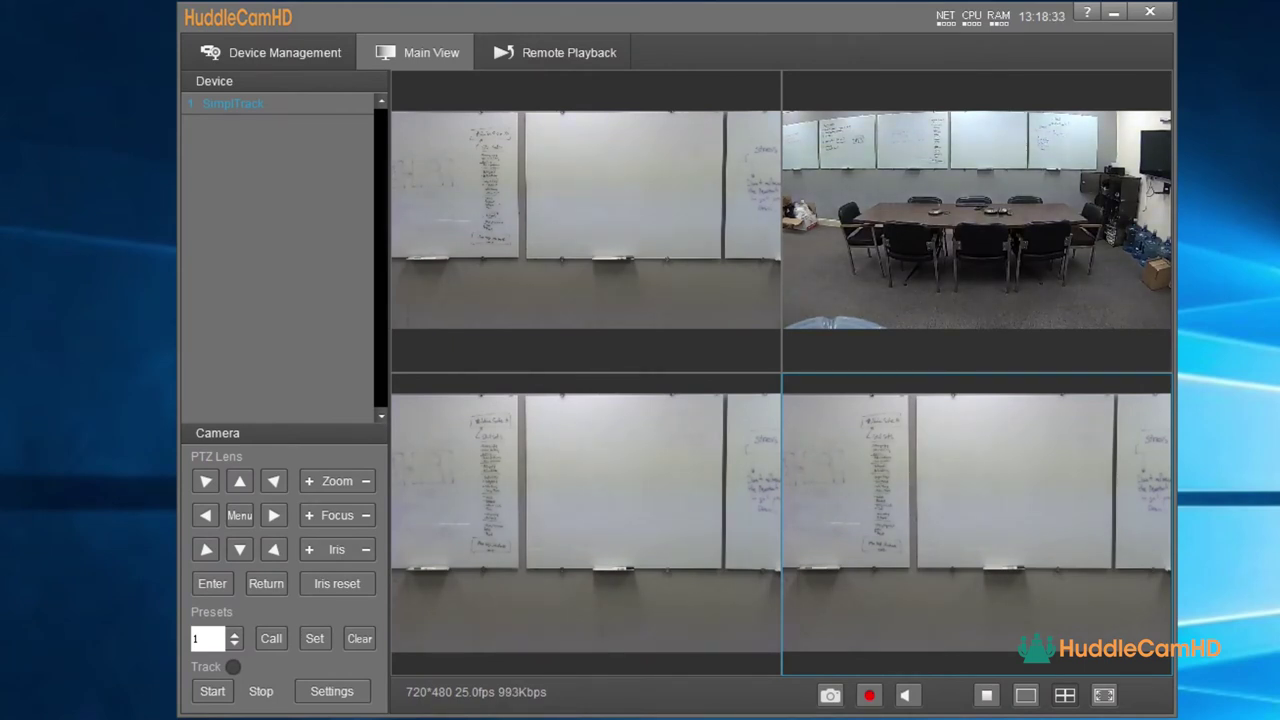
# - In the tracking settings, turn off preset zones 3 and 4 and begin the Lecturer zone
pyautogui.click(318, 696)
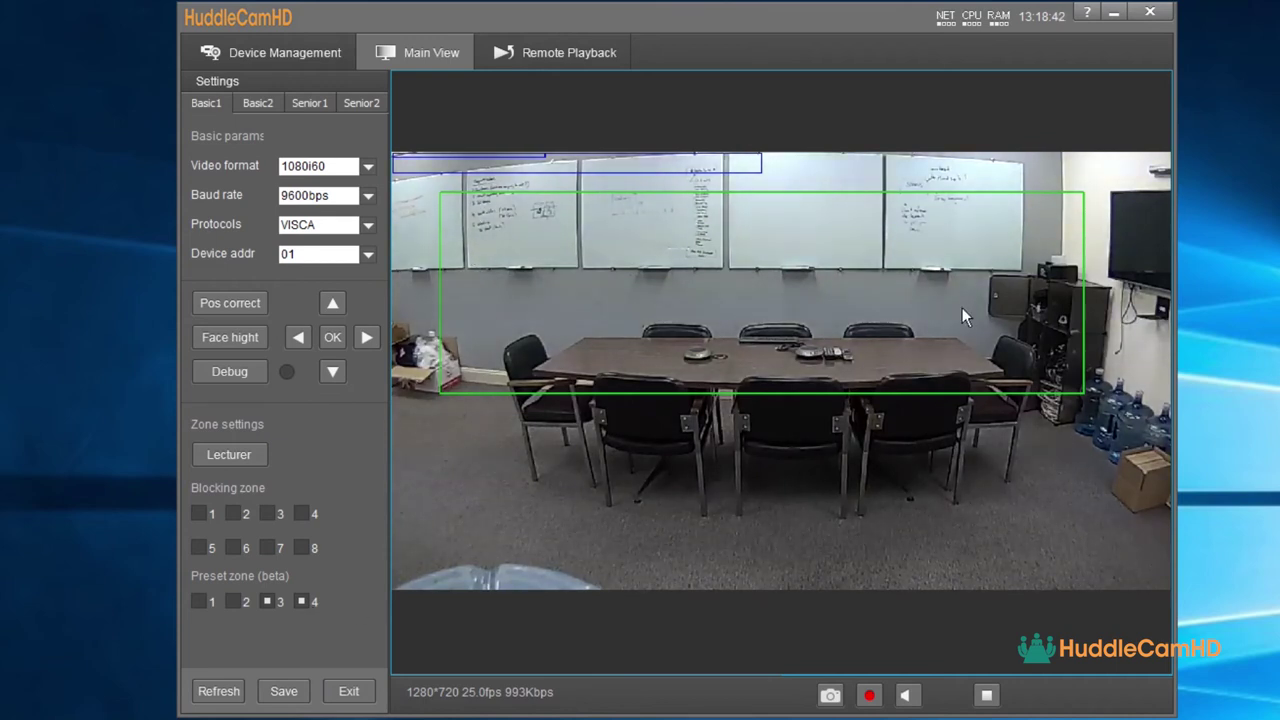
pyautogui.click(271, 604)
pyautogui.click(305, 605)
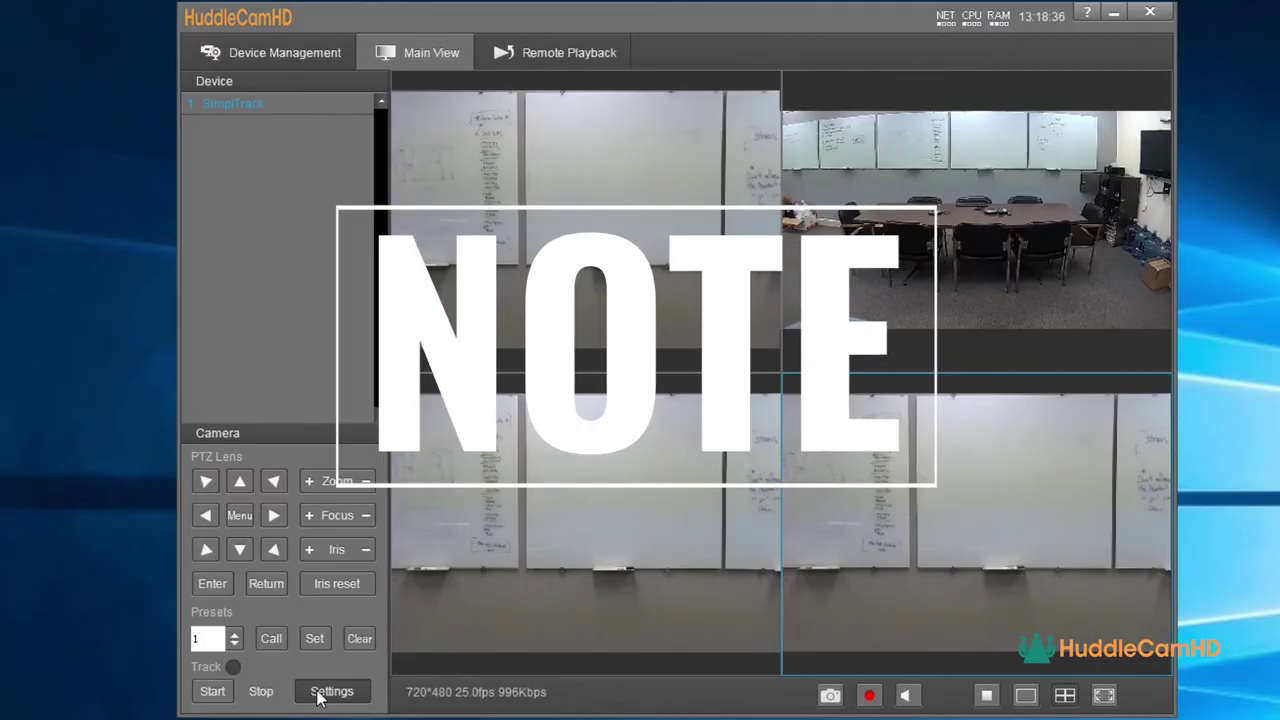
pyautogui.click(331, 691)
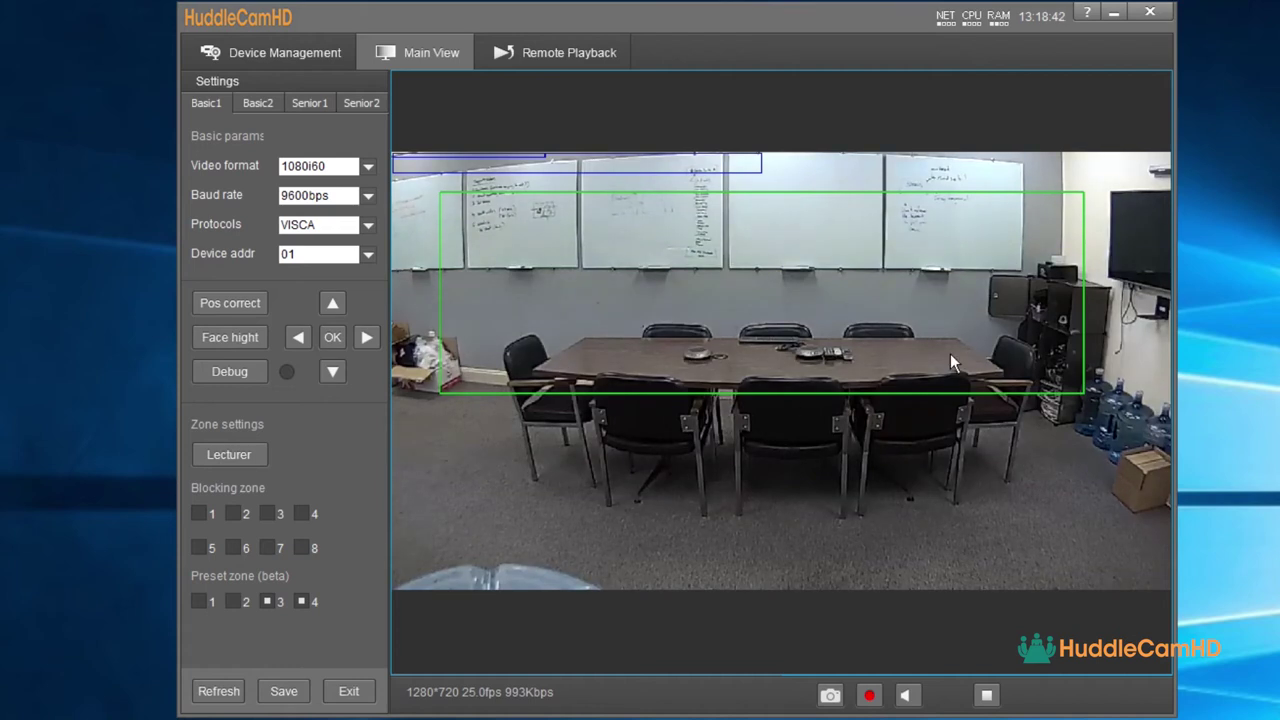
pyautogui.click(269, 601)
pyautogui.click(304, 603)
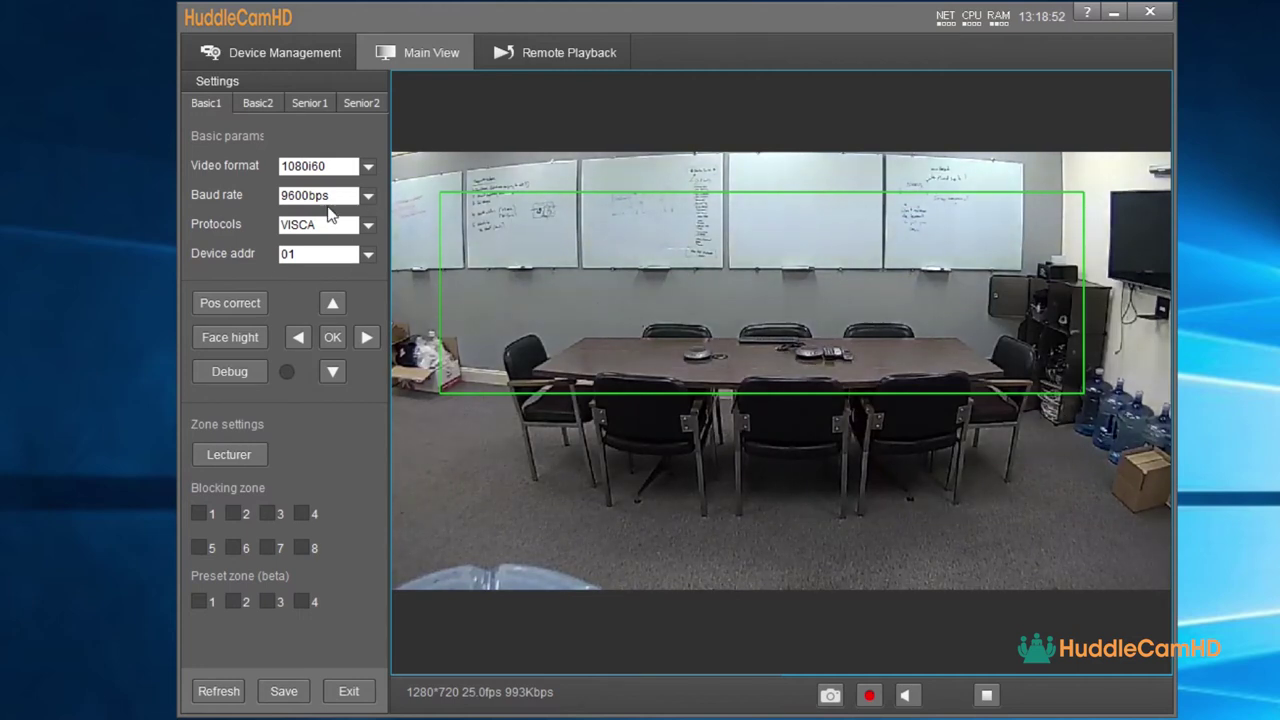
pyautogui.click(249, 452)
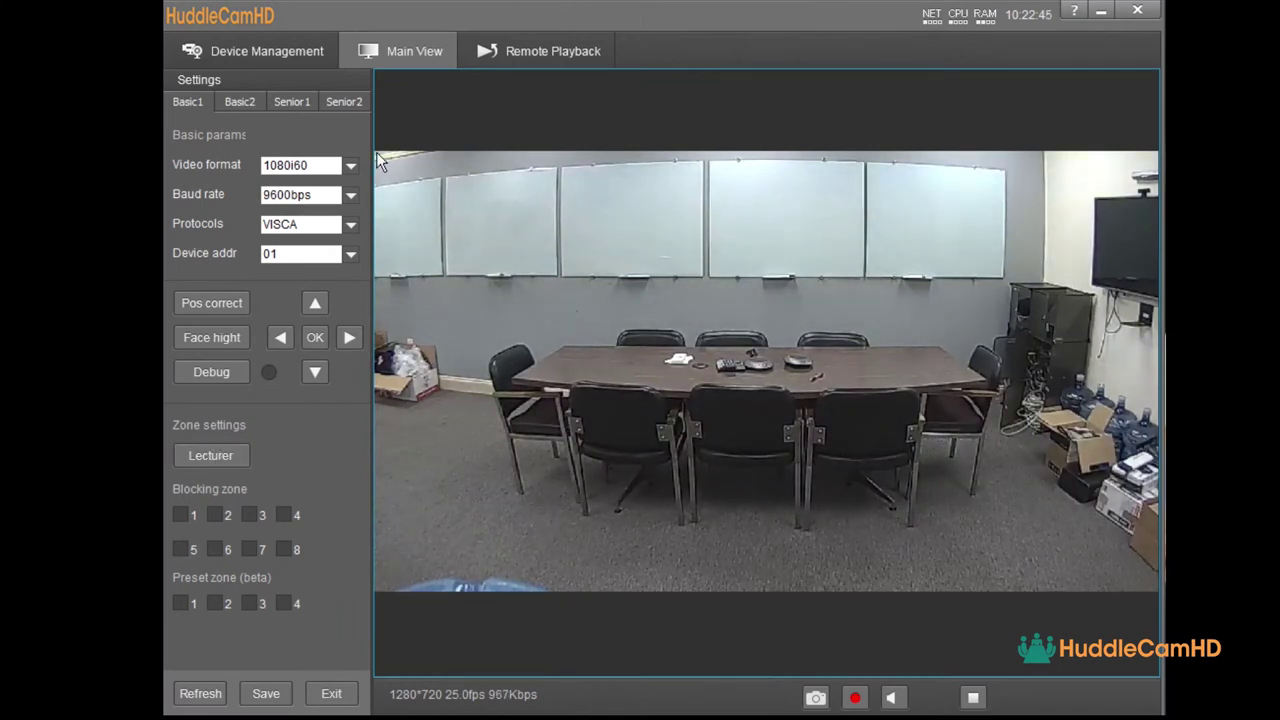
# - Draw the lecturer zone over the room and blocking zones over the equipment corner and conference table
pyautogui.moveTo(376, 152); pyautogui.dragTo(1158, 477)
pyautogui.click(186, 516)
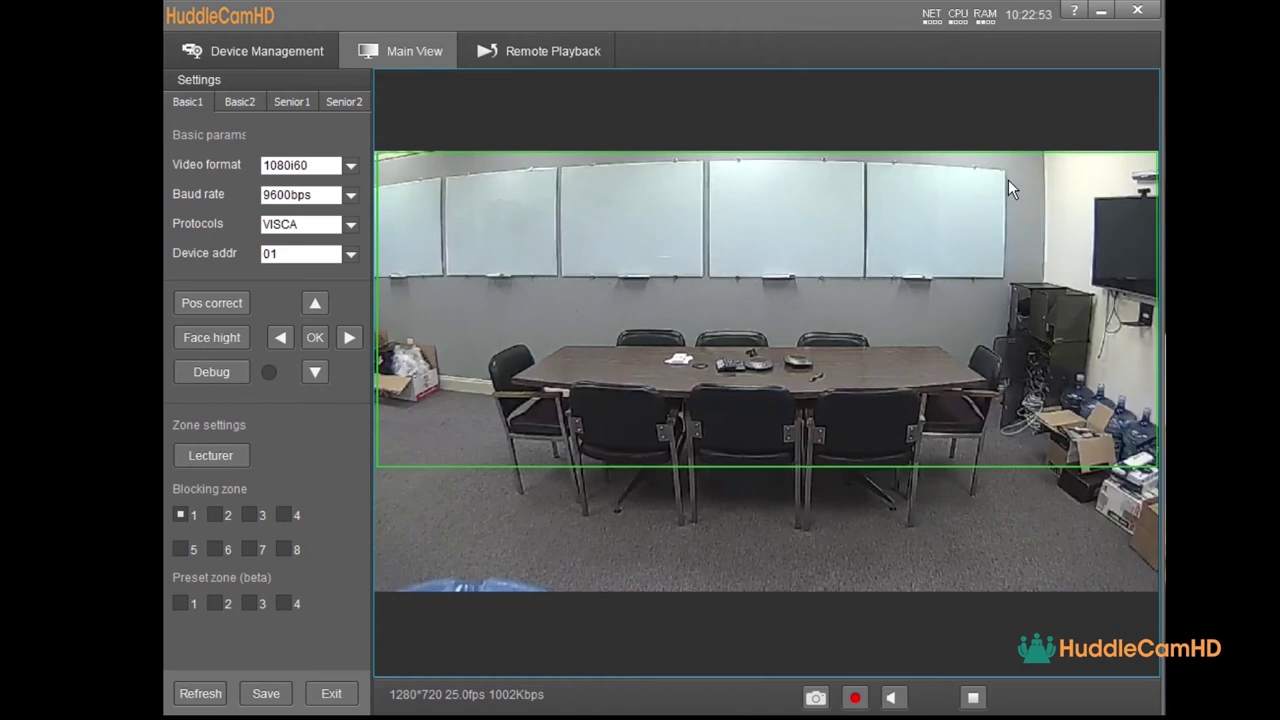
pyautogui.moveTo(1010, 180); pyautogui.dragTo(1151, 459)
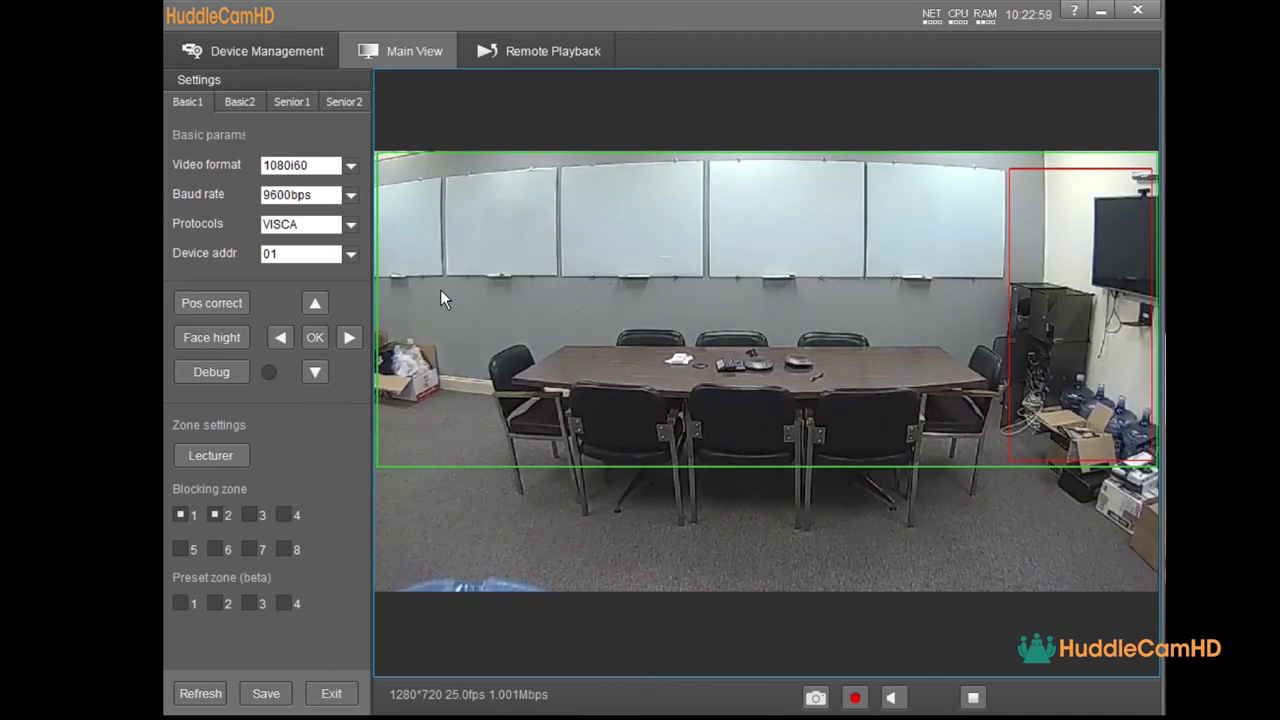
pyautogui.moveTo(454, 328); pyautogui.dragTo(1004, 460)
pyautogui.moveTo(455, 328); pyautogui.dragTo(1004, 460)
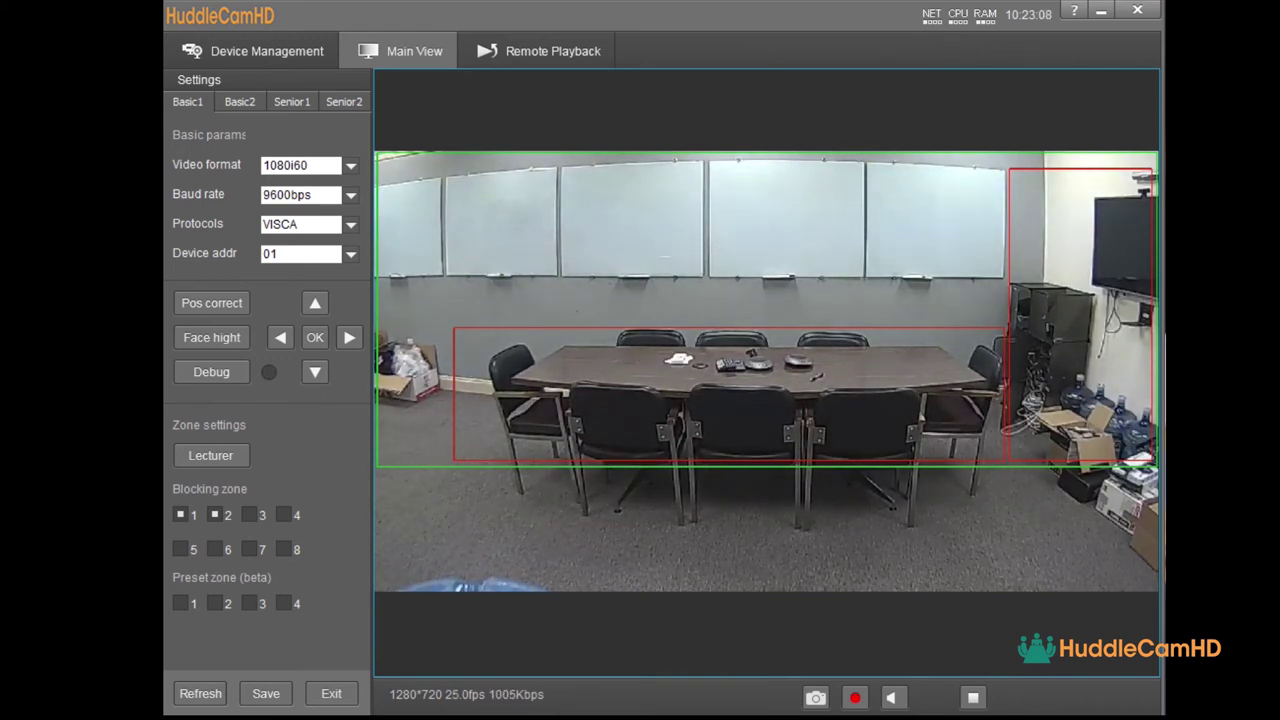
# - Enable blocking zone 3 and save the zone settings
pyautogui.click(249, 514)
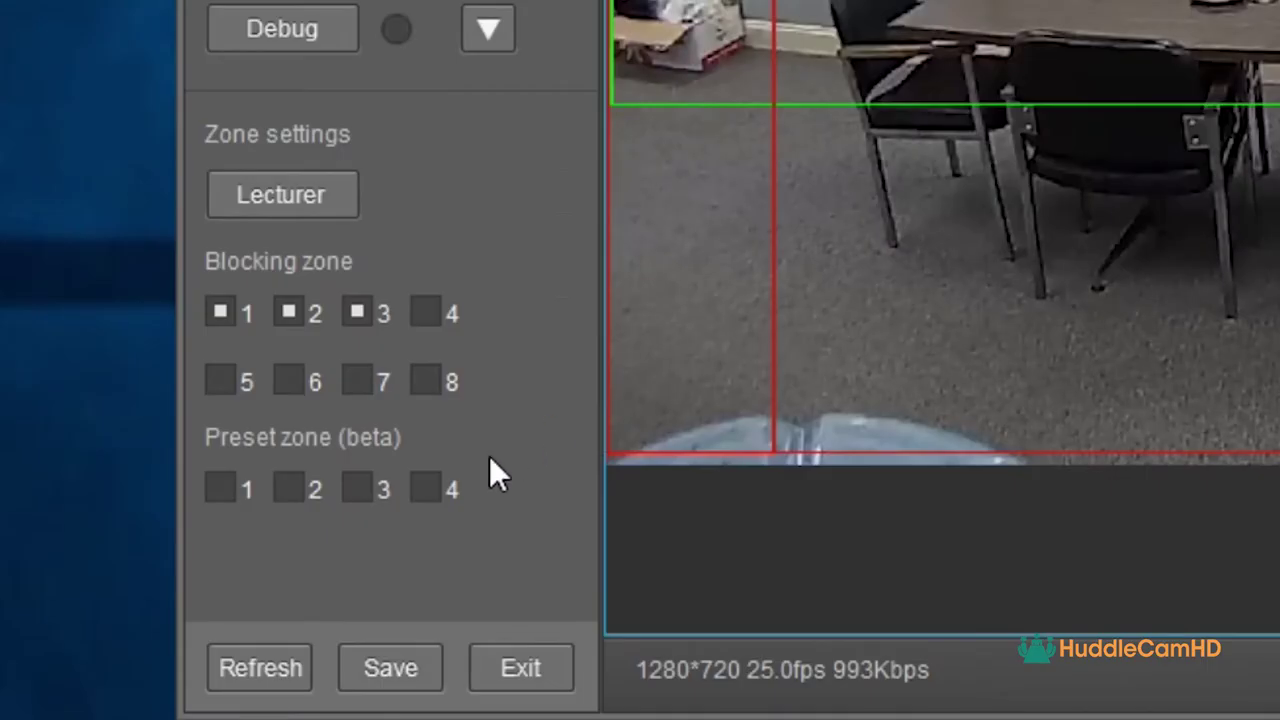
pyautogui.click(405, 663)
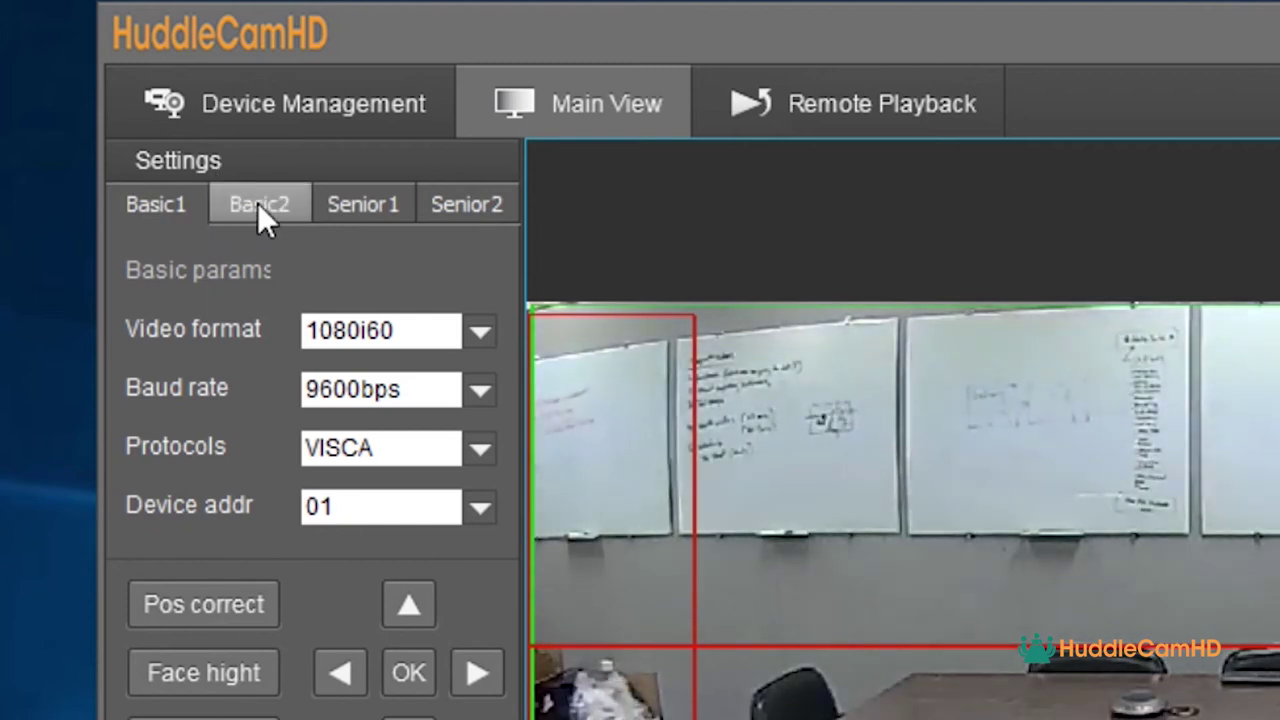
pyautogui.click(258, 204)
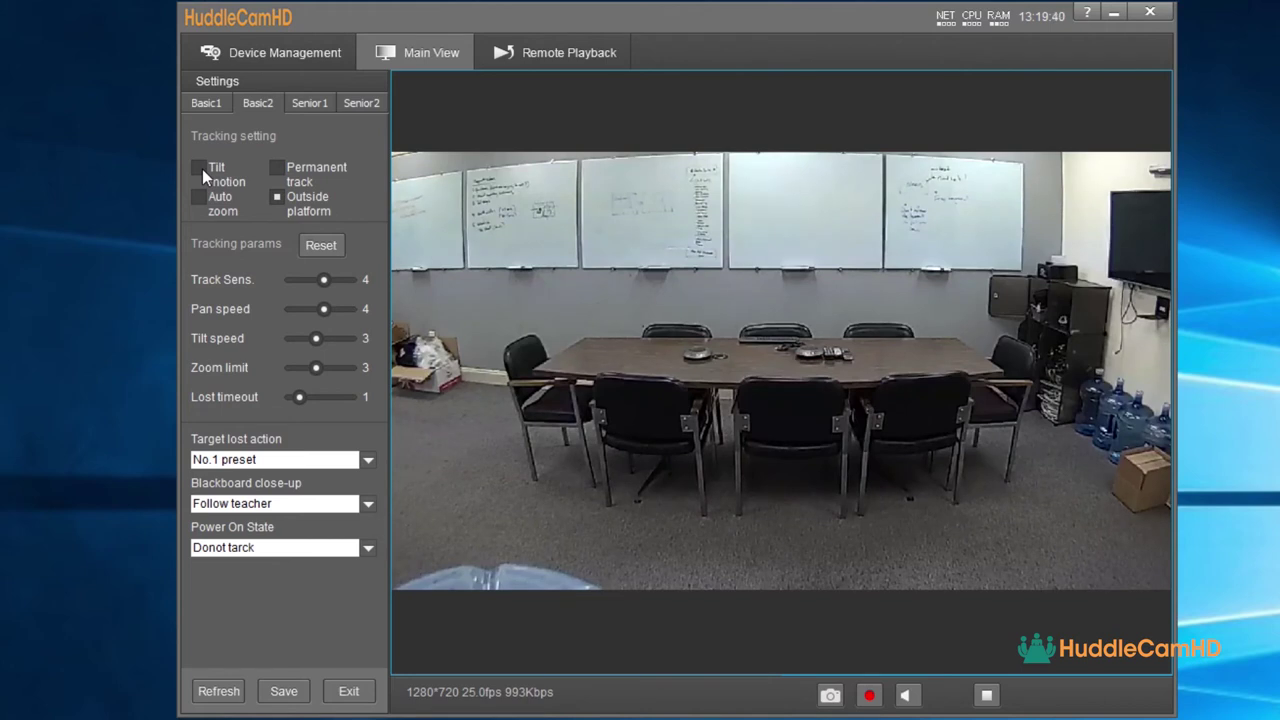
# - Try tilt motion, permanent track, auto zoom and outside platform, adjust Track Sens, ending with outside platform on
pyautogui.click(199, 172)
pyautogui.click(282, 171)
pyautogui.click(199, 168)
pyautogui.click(199, 196)
pyautogui.click(279, 196)
pyautogui.moveTo(320, 281)
pyautogui.mouseDown()
pyautogui.moveTo(337, 280)
pyautogui.moveTo(316, 281)
pyautogui.mouseUp()
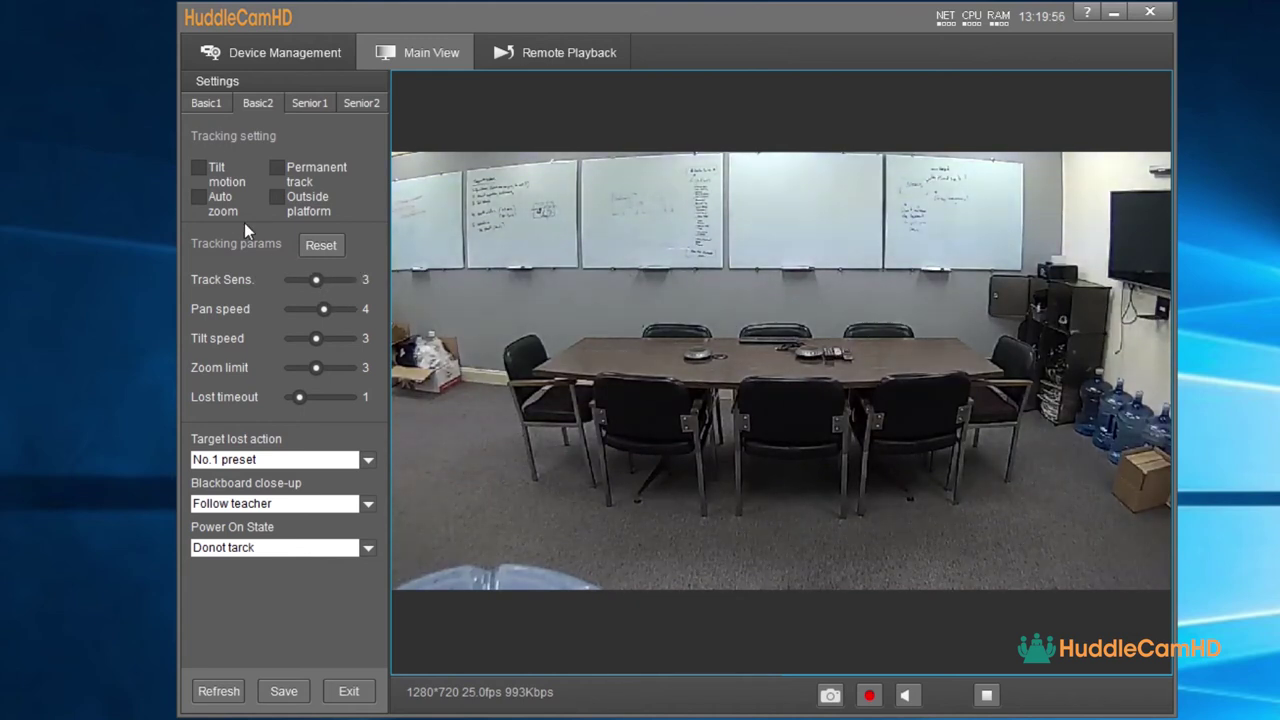
pyautogui.click(199, 168)
pyautogui.click(277, 168)
pyautogui.click(278, 168)
pyautogui.click(279, 198)
# - Uncheck Outside platform, set Track Sens. 5, Pan 1, Tilt 6, Zoom limit 5, and save
pyautogui.click(279, 197)
pyautogui.moveTo(321, 282)
pyautogui.mouseDown()
pyautogui.moveTo(348, 285)
pyautogui.moveTo(294, 279)
pyautogui.moveTo(330, 275)
pyautogui.mouseUp()
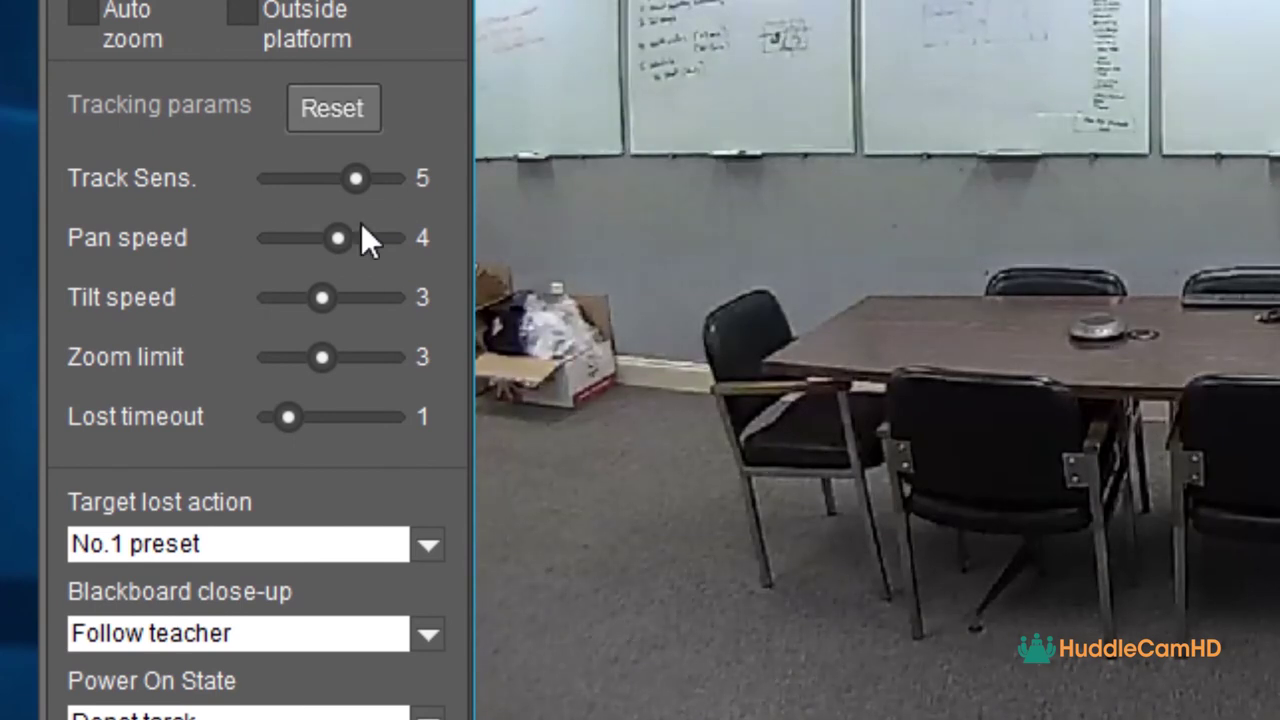
pyautogui.moveTo(345, 241); pyautogui.dragTo(295, 238)
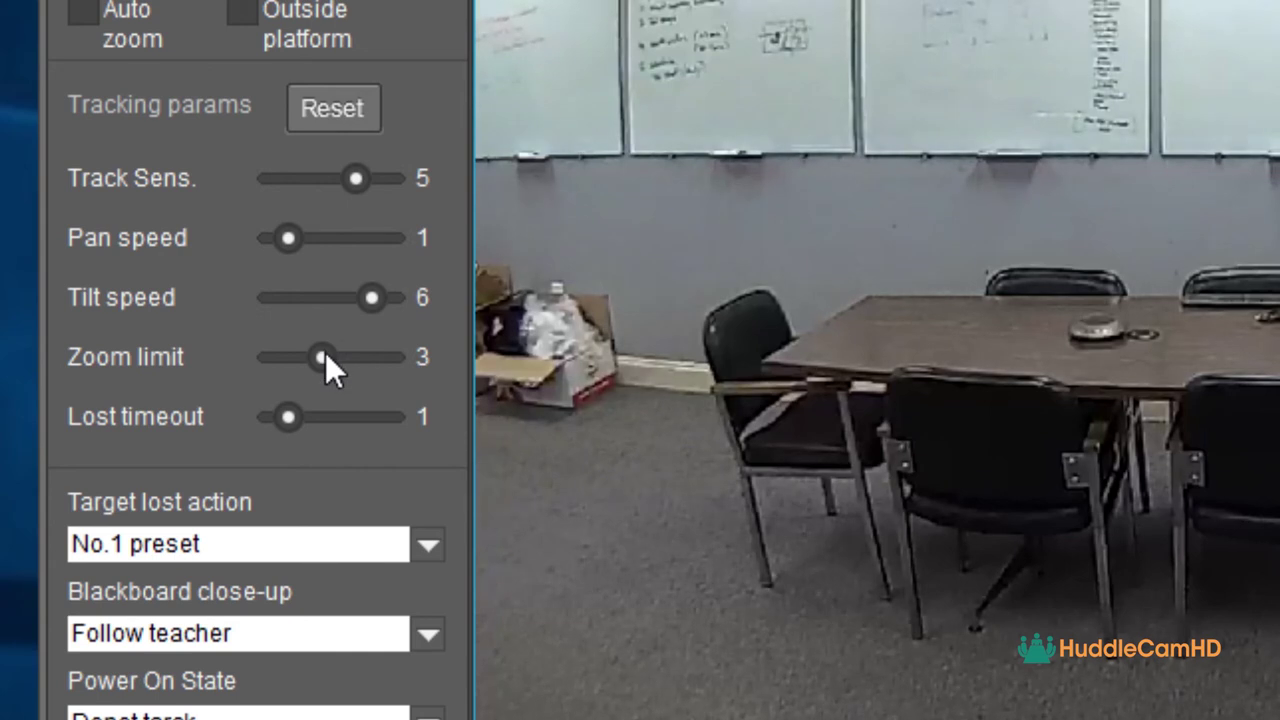
pyautogui.moveTo(323, 357); pyautogui.dragTo(341, 357)
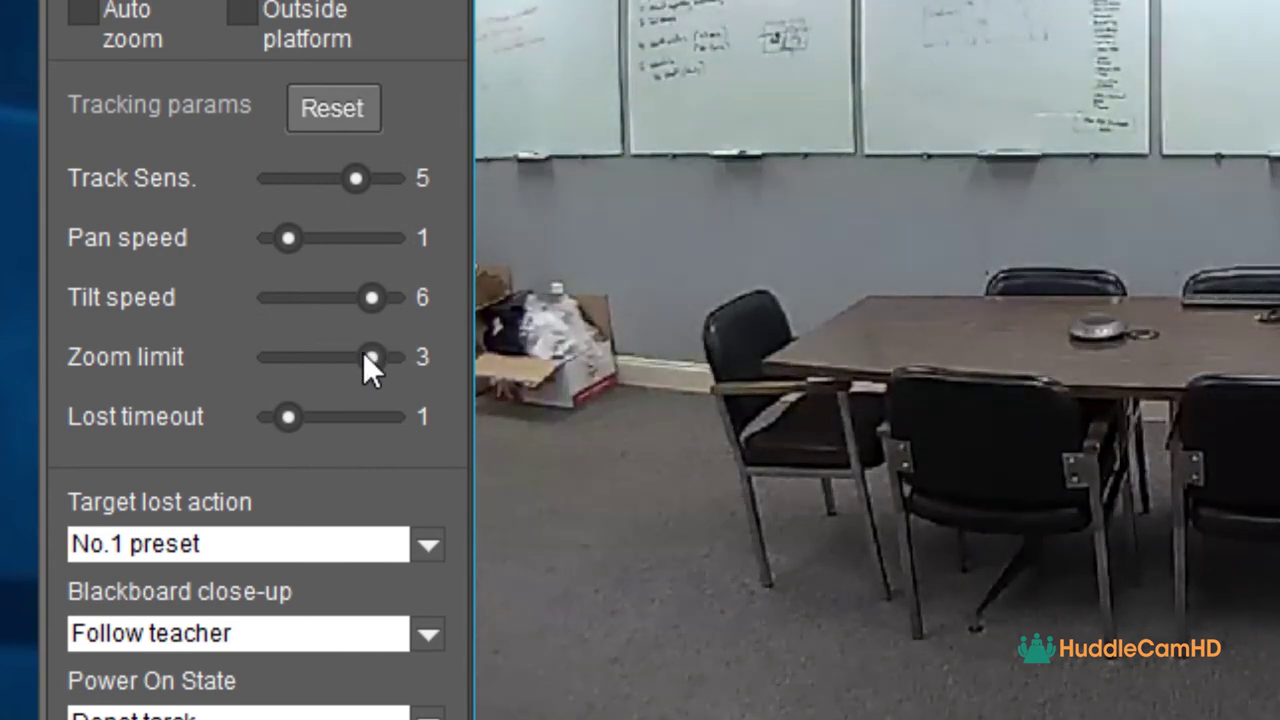
pyautogui.moveTo(363, 352); pyautogui.dragTo(351, 350)
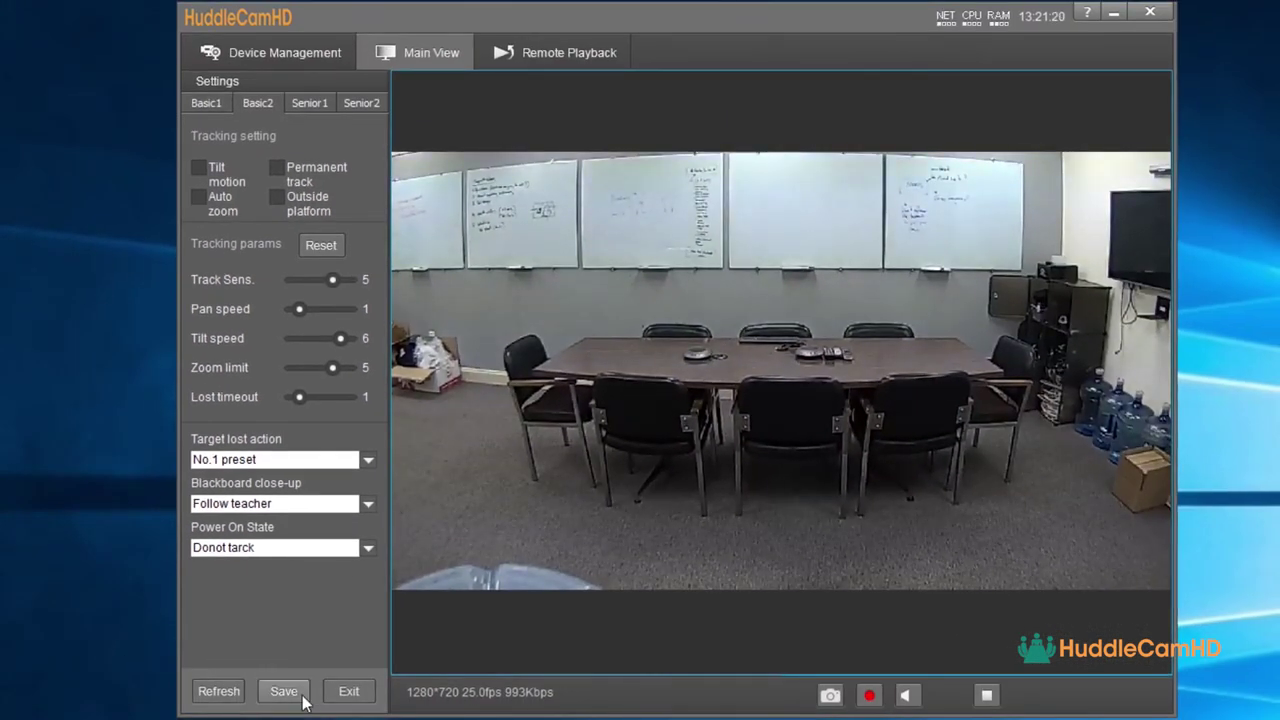
pyautogui.click(286, 690)
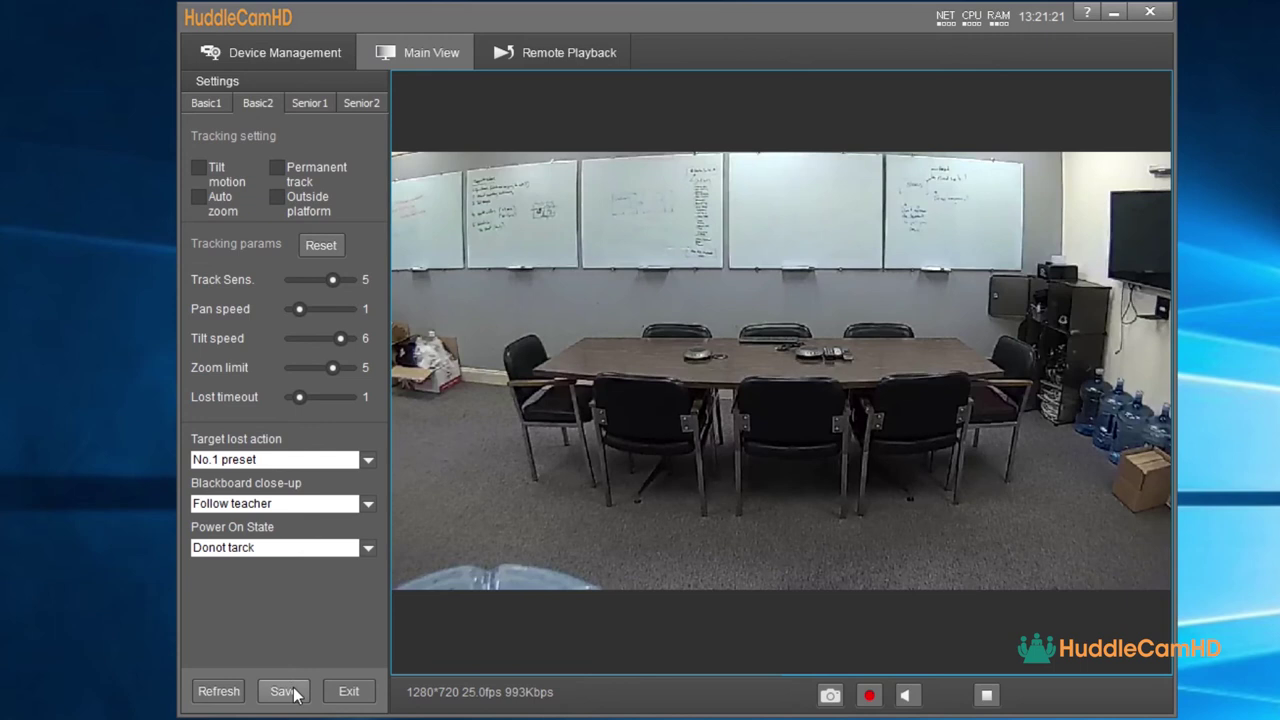
pyautogui.click(345, 691)
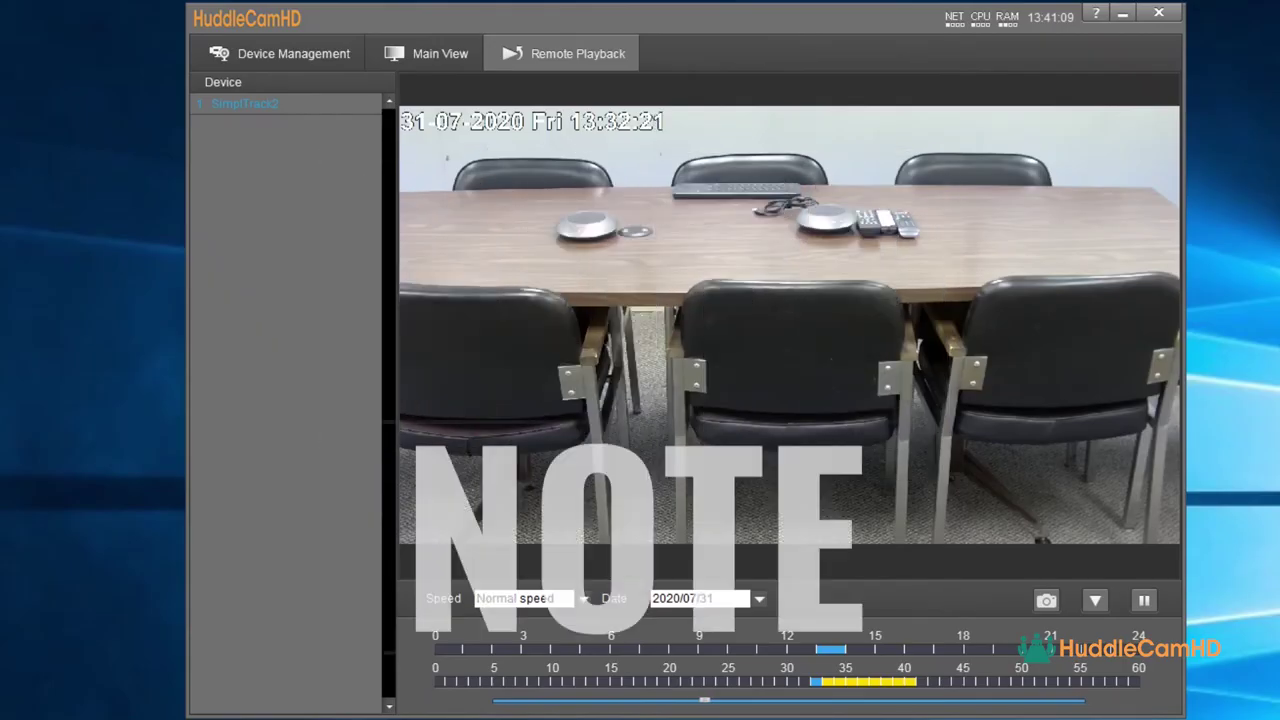
# - Tick Enable Record in the SimplTrack2 camera's Remote configuration and apply it
pyautogui.click(258, 51)
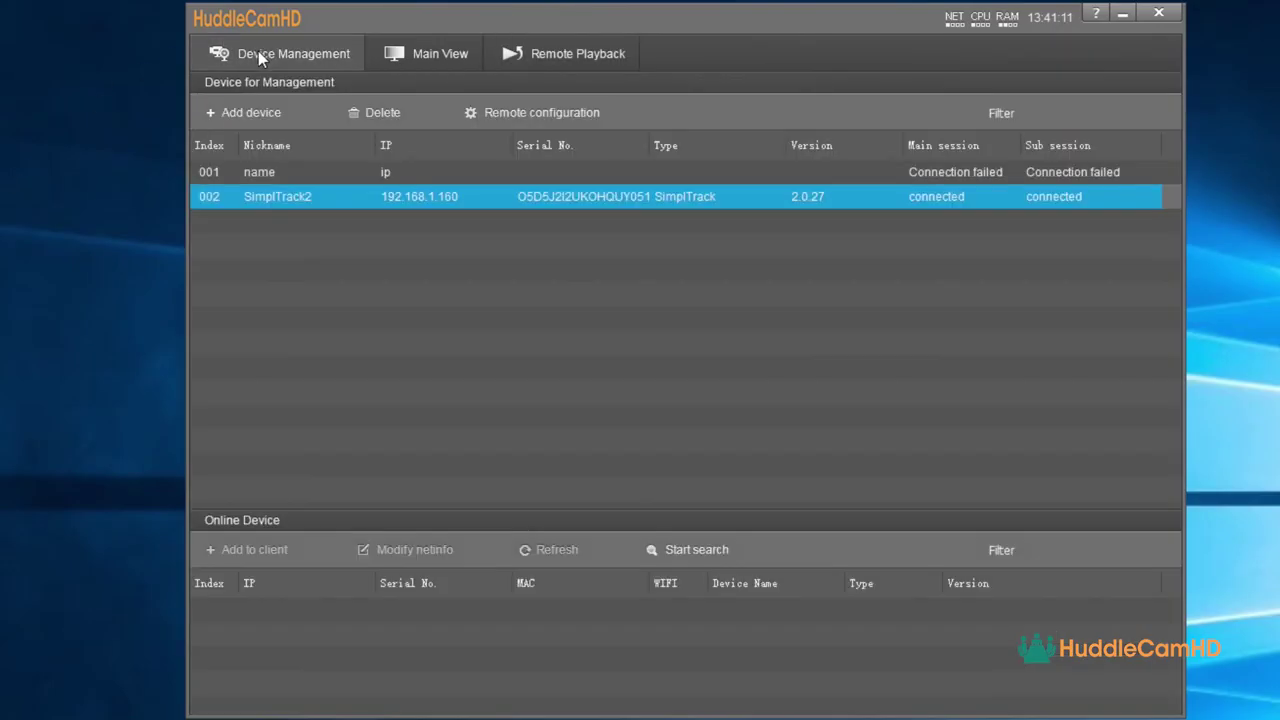
pyautogui.click(451, 196)
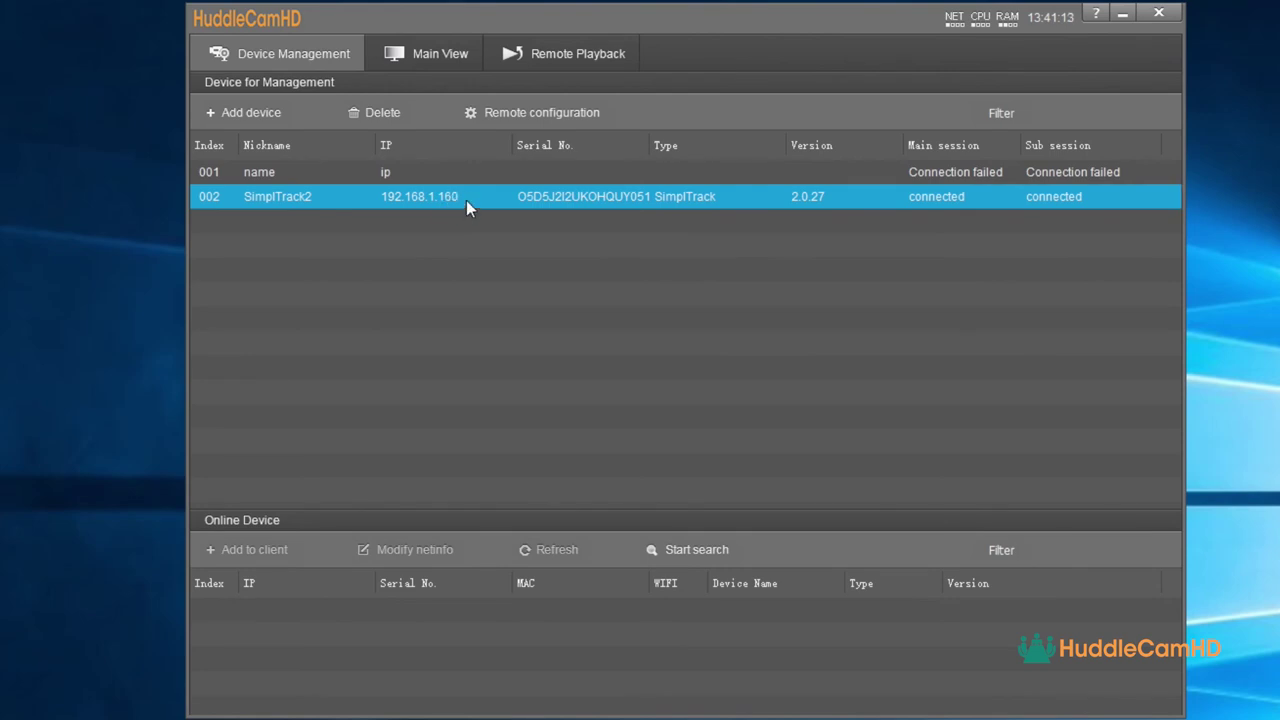
pyautogui.click(511, 115)
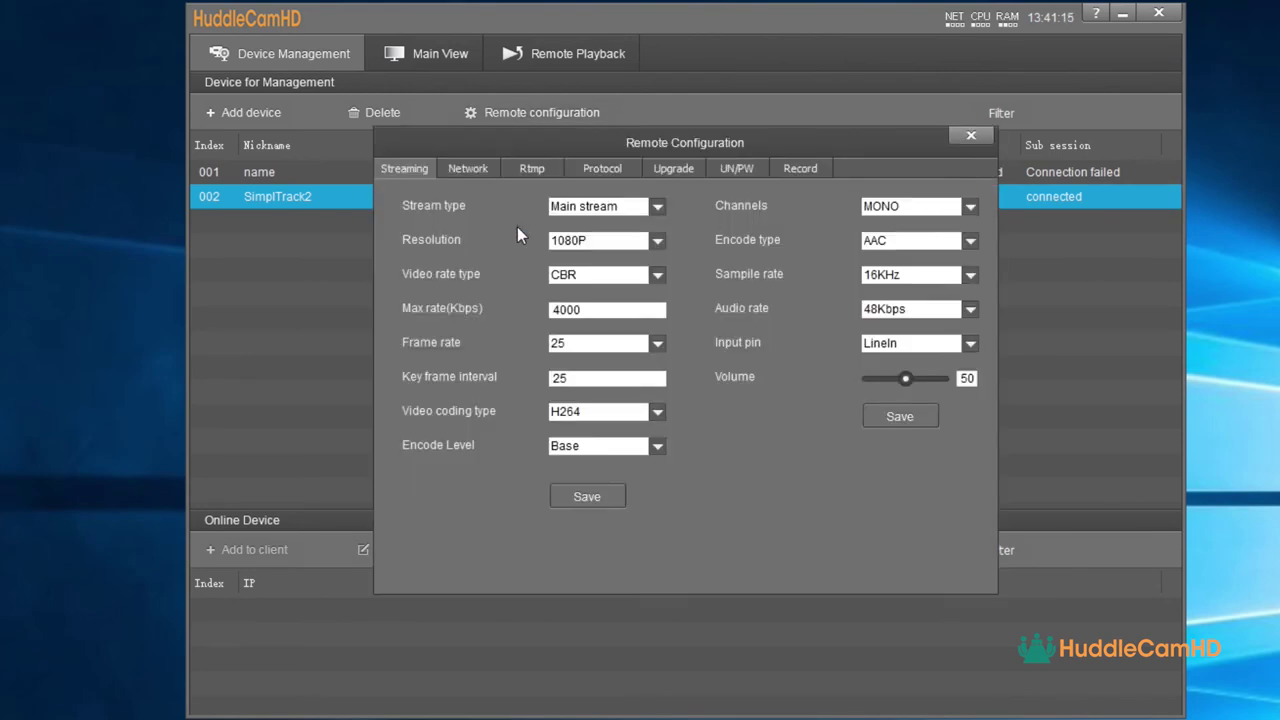
pyautogui.click(786, 170)
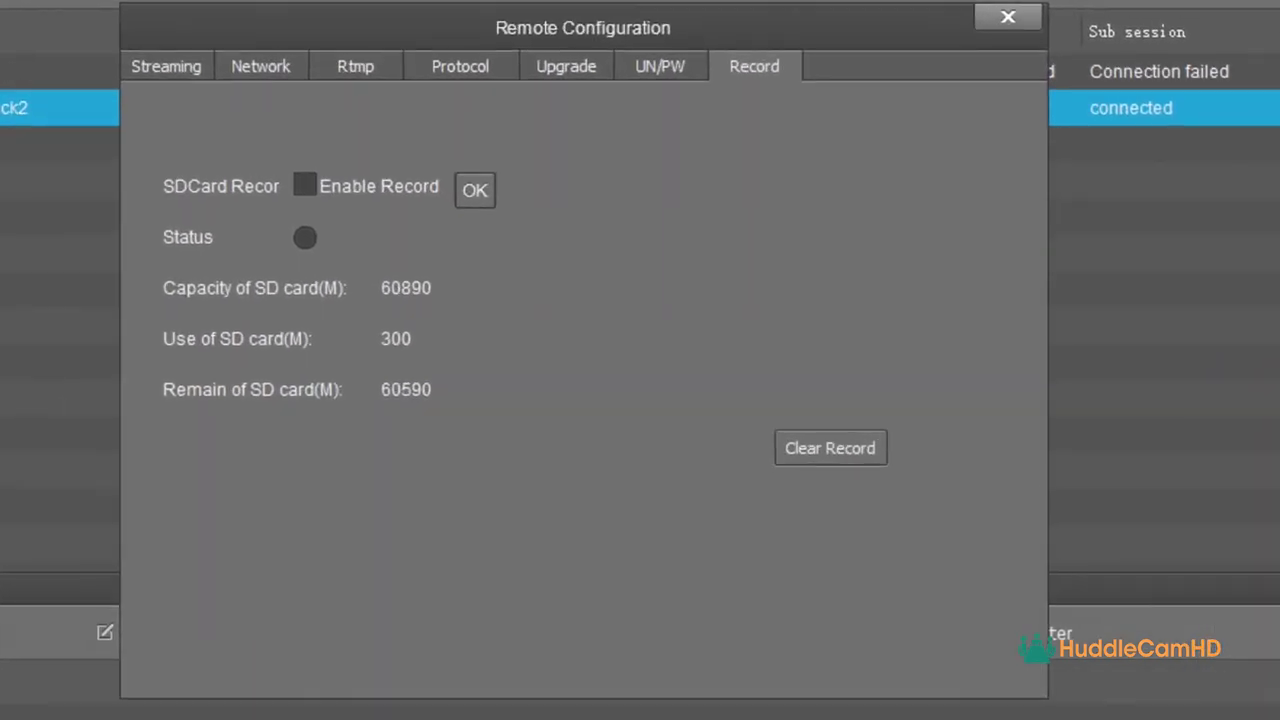
pyautogui.click(305, 186)
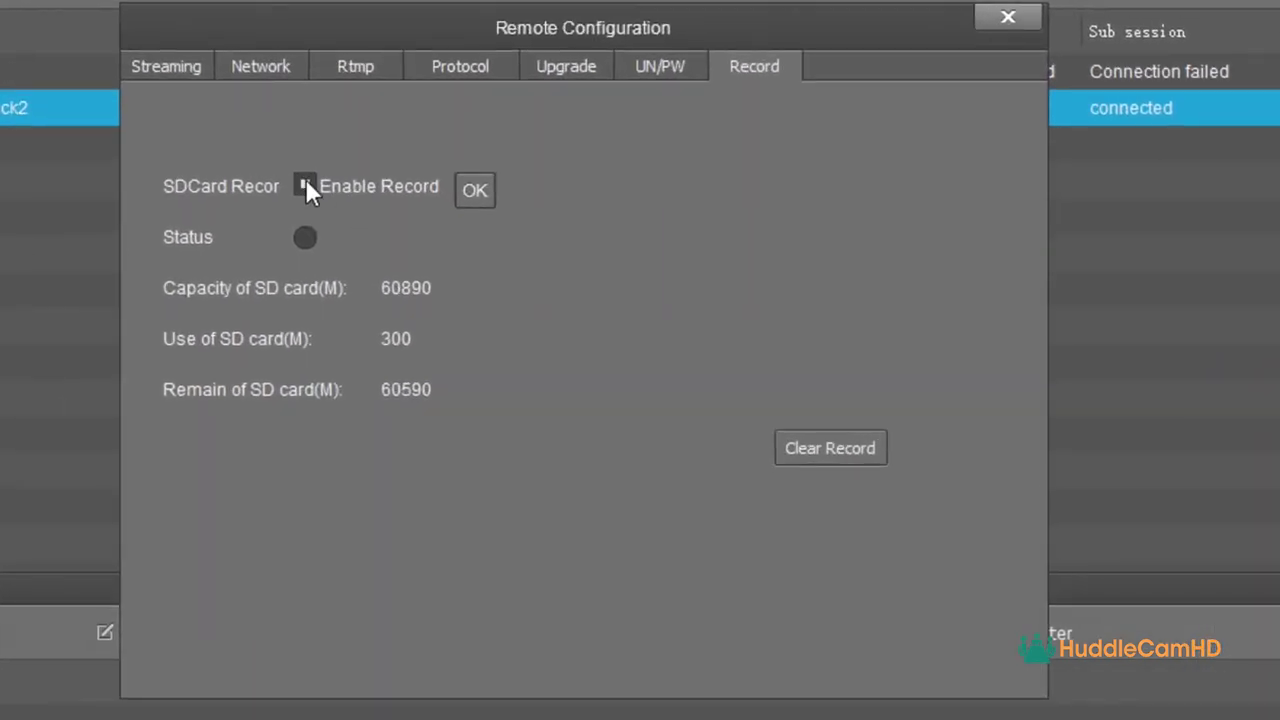
pyautogui.click(475, 190)
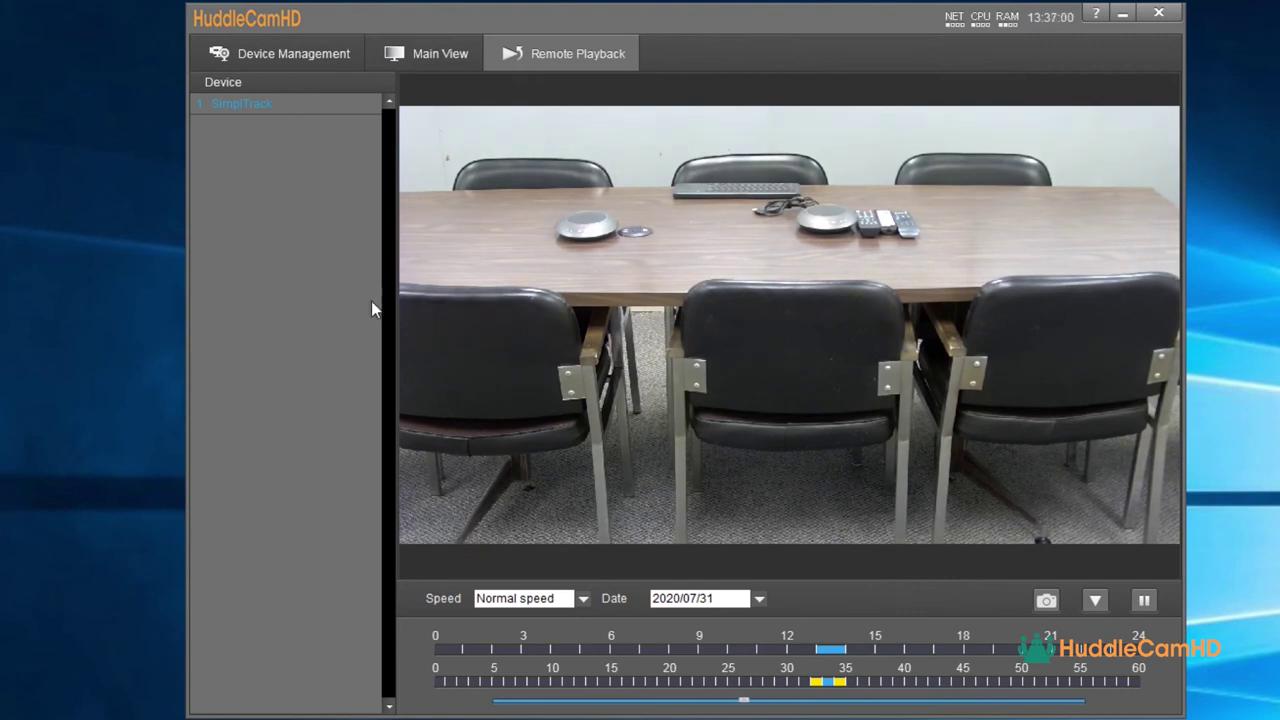
# - Keep normal playback speed and the 2020/07/31 recording date in Remote Playback
pyautogui.click(583, 599)
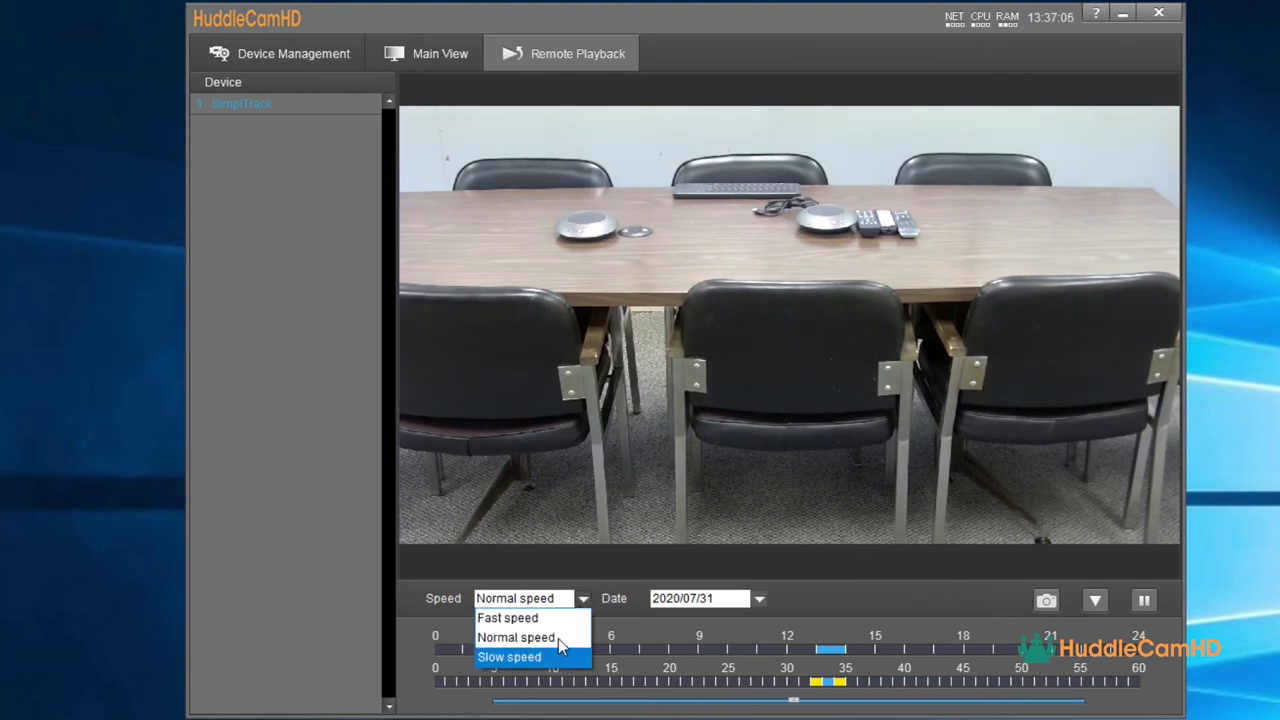
pyautogui.click(622, 603)
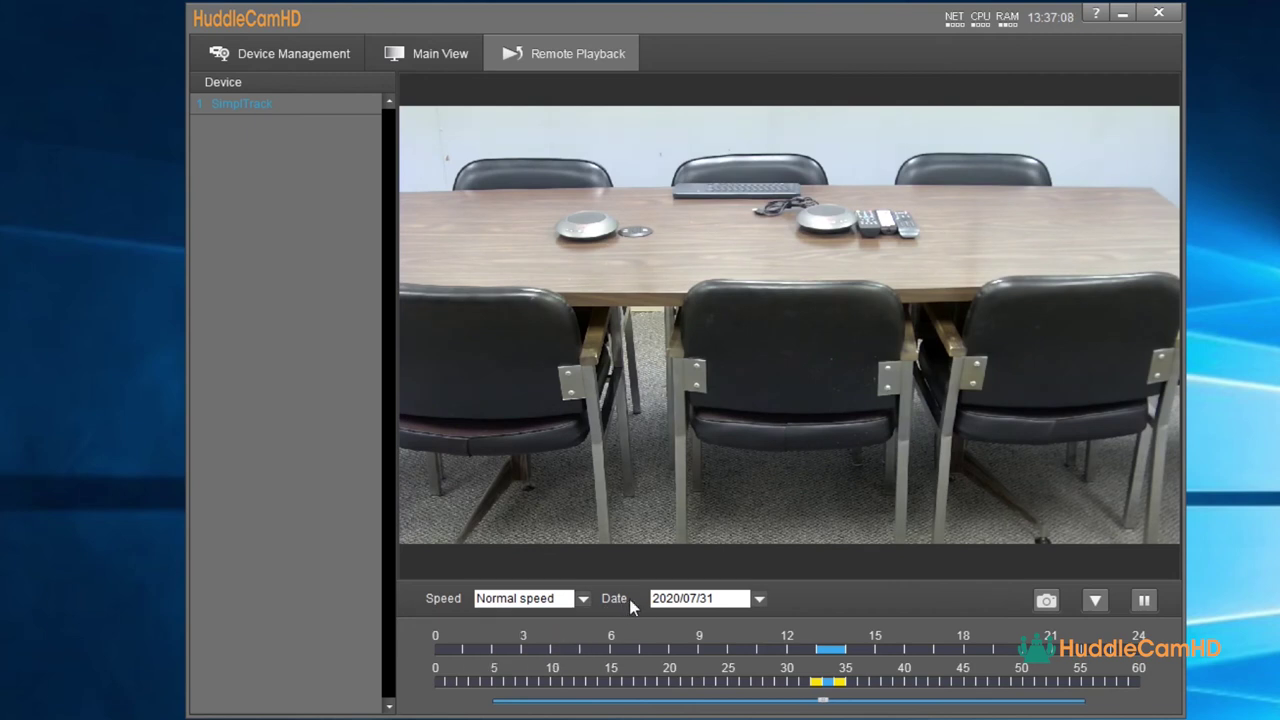
pyautogui.click(760, 600)
pyautogui.click(760, 602)
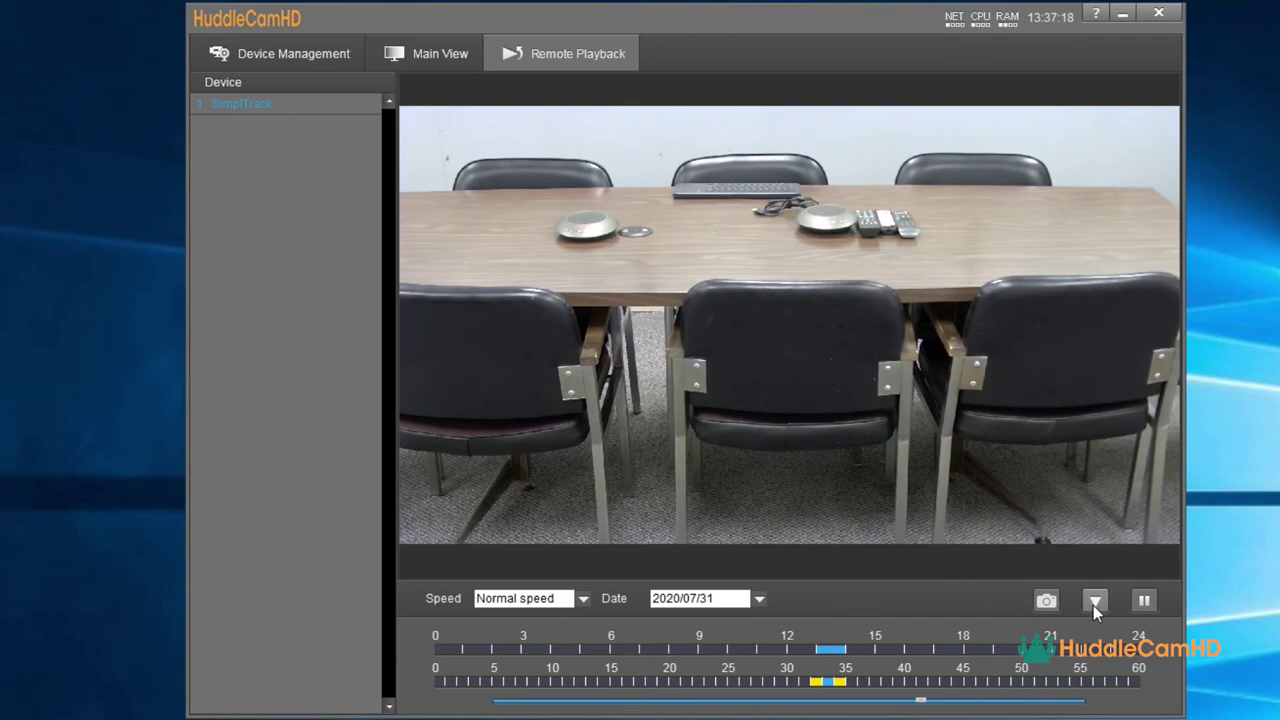
# - Check the recording Download window, close it, and return to Device Management
pyautogui.click(1095, 601)
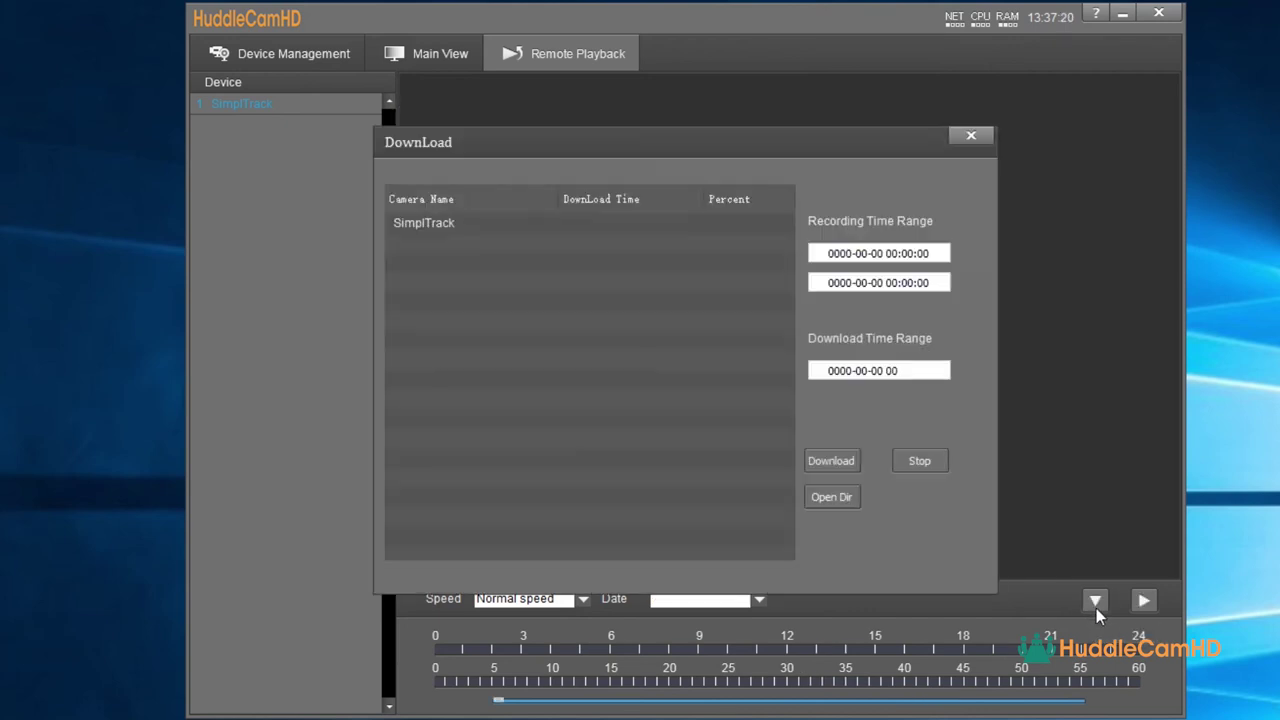
pyautogui.click(971, 136)
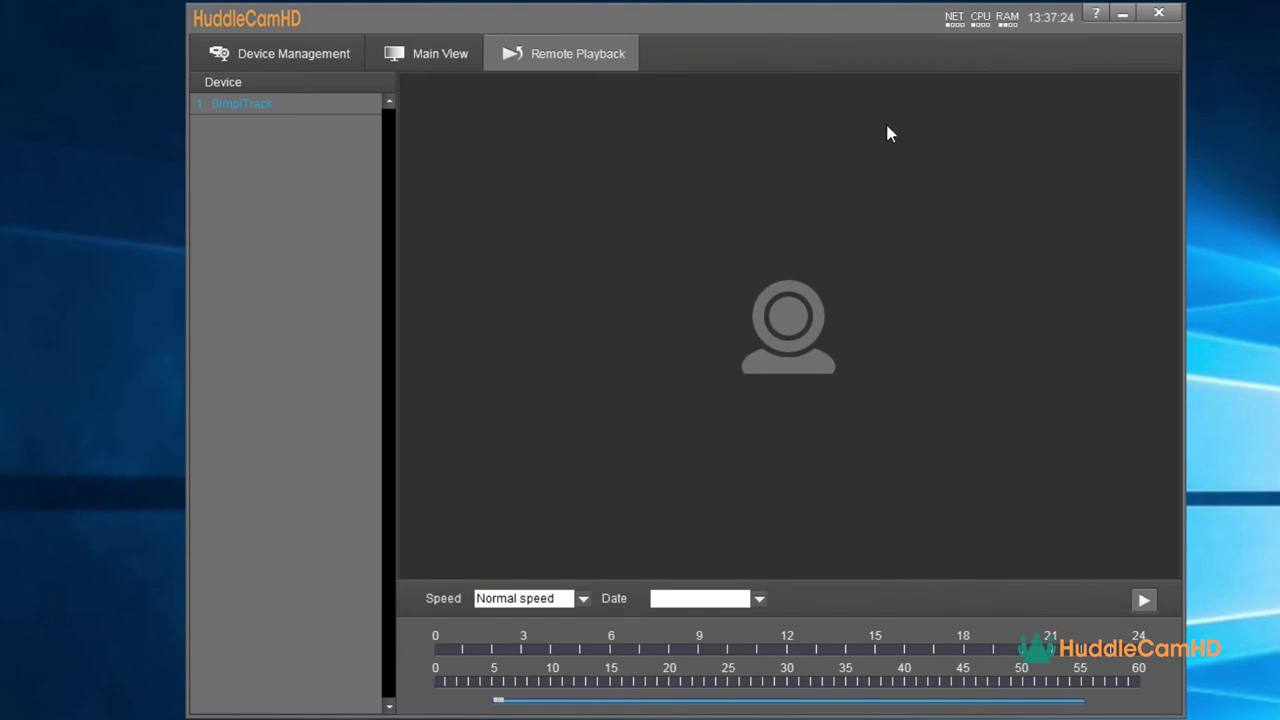
pyautogui.click(328, 50)
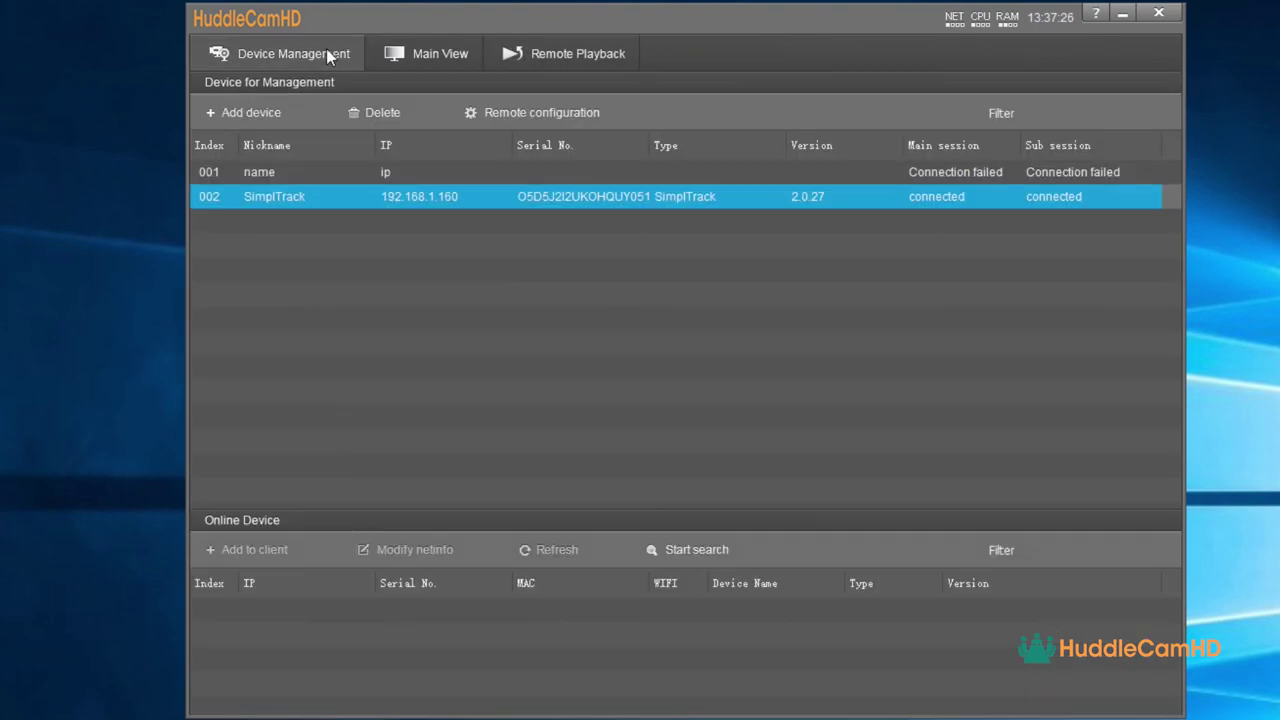
# - Browse the Remote Configuration pages: Network, Rtmp, Protocol, Upgrade, UN/PW and Record
pyautogui.click(512, 114)
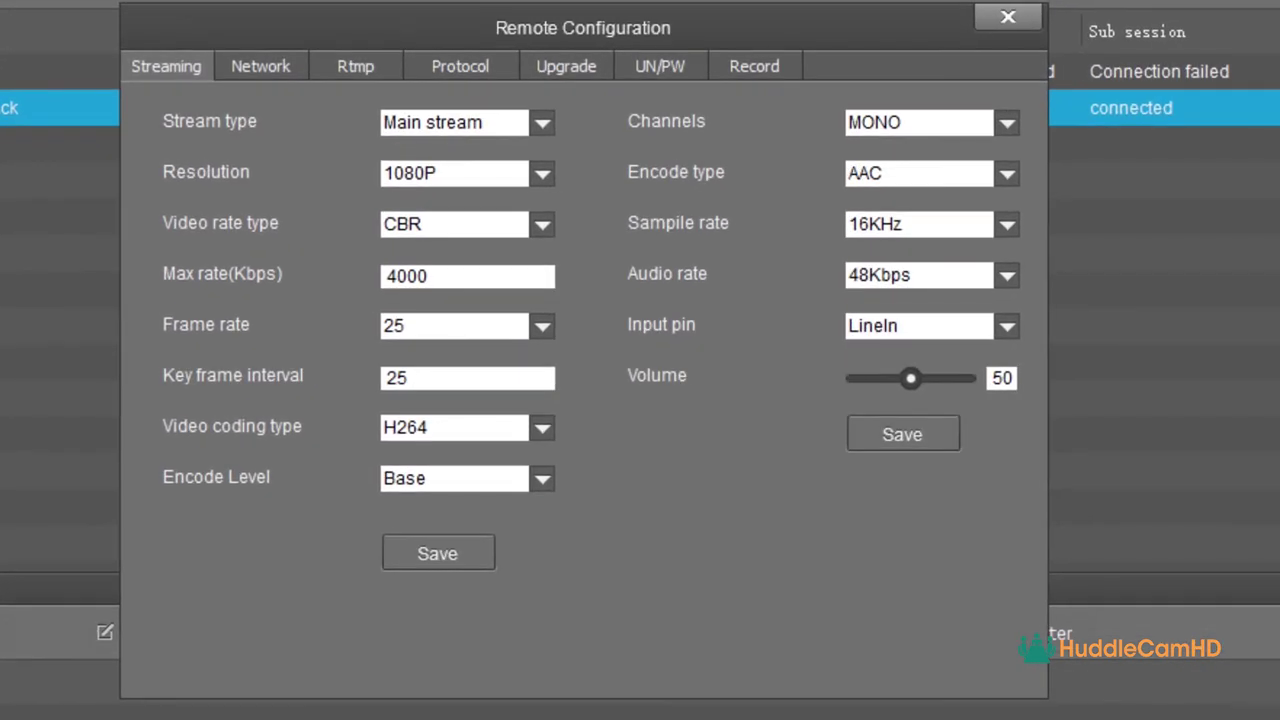
pyautogui.moveTo(221, 22); pyautogui.dragTo(241, 22)
pyautogui.click(320, 68)
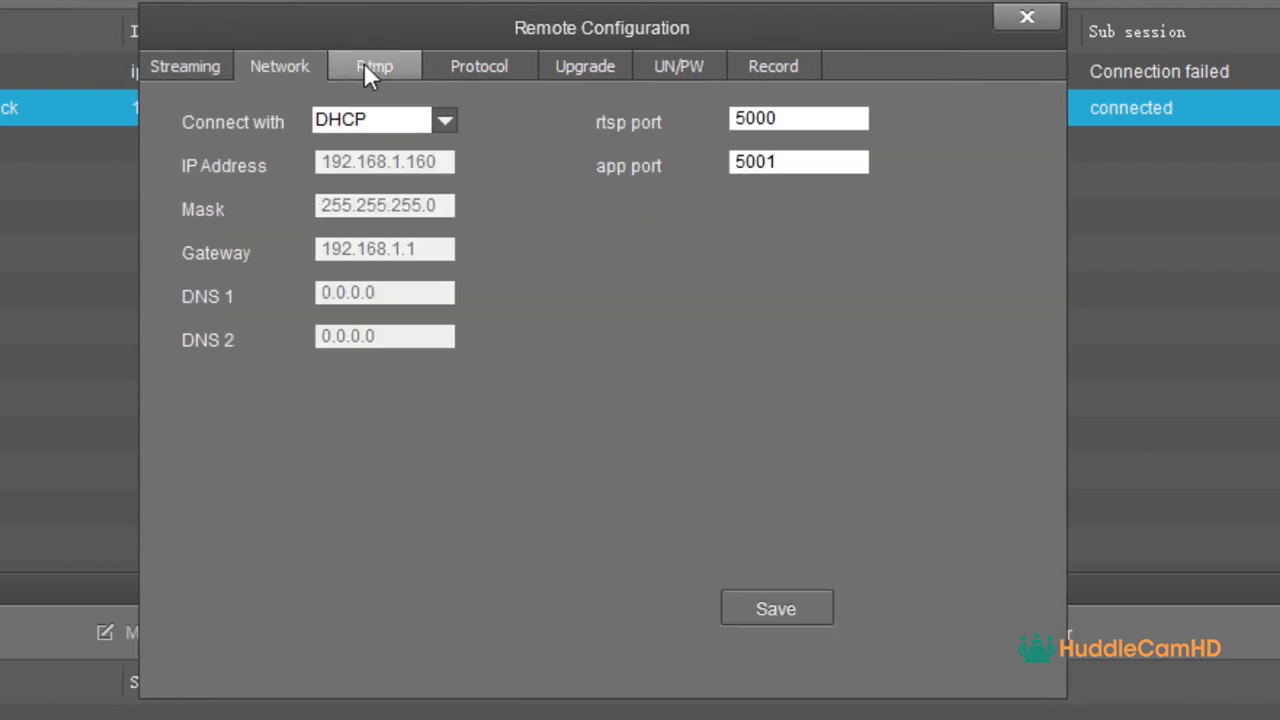
pyautogui.click(366, 68)
pyautogui.click(462, 67)
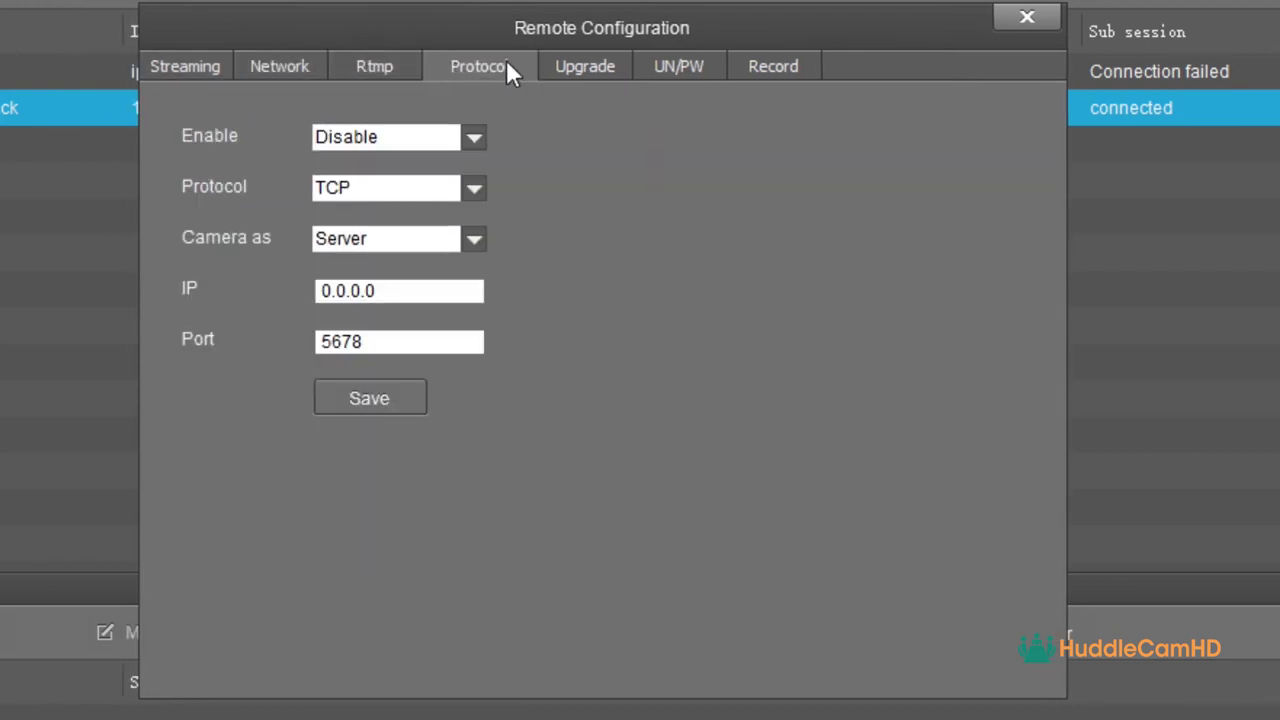
pyautogui.click(580, 60)
pyautogui.click(657, 58)
pyautogui.click(750, 62)
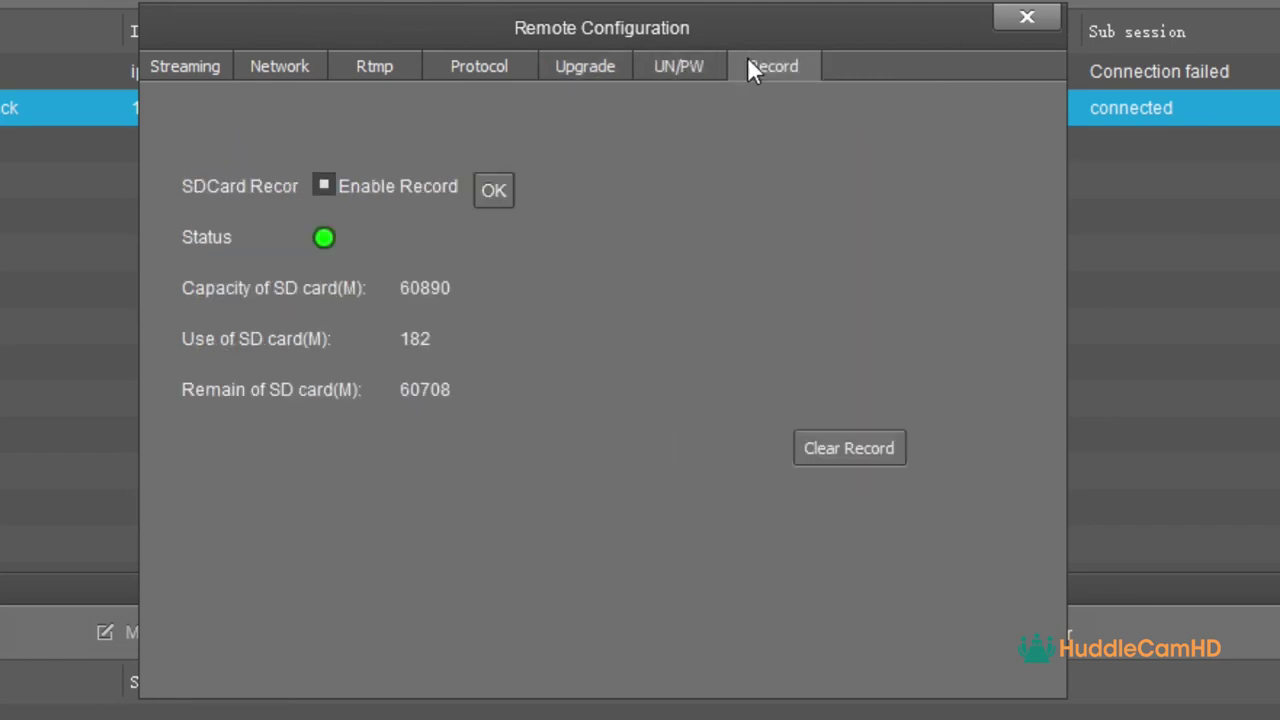
pyautogui.click(185, 72)
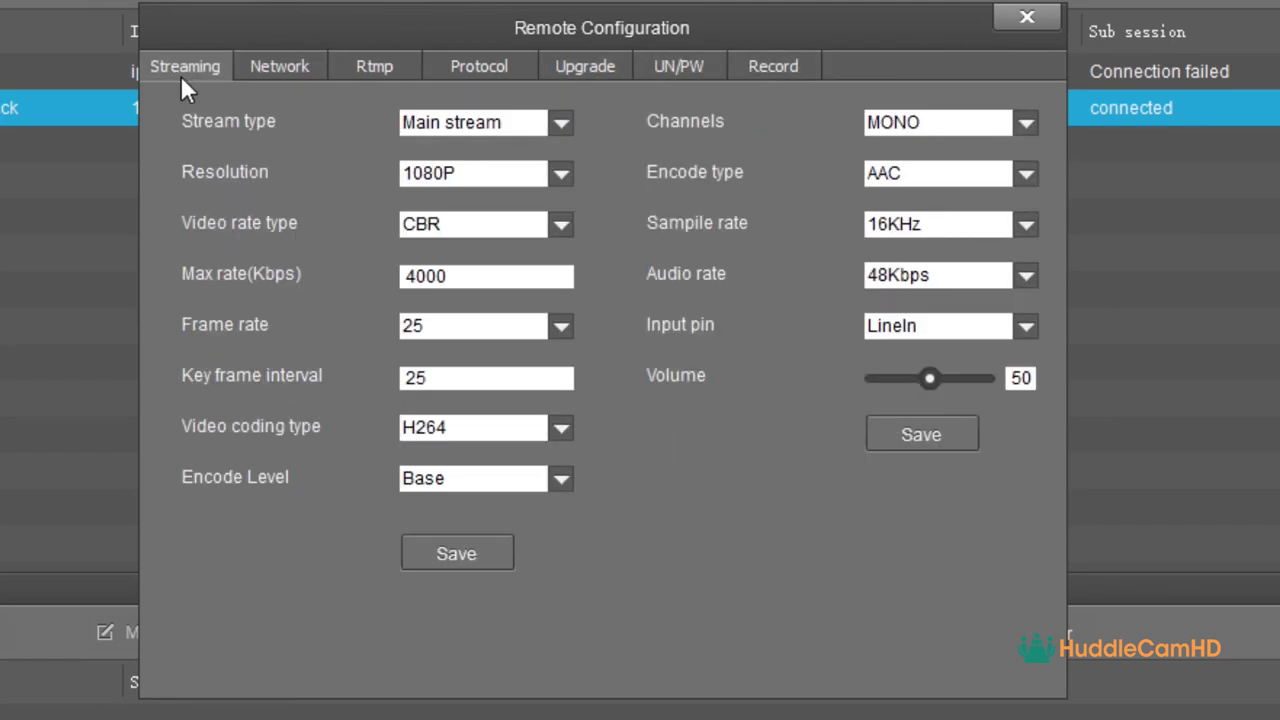
# - Keep the stream settings at Main stream, 1080P resolution and CBR video rate
pyautogui.click(562, 121)
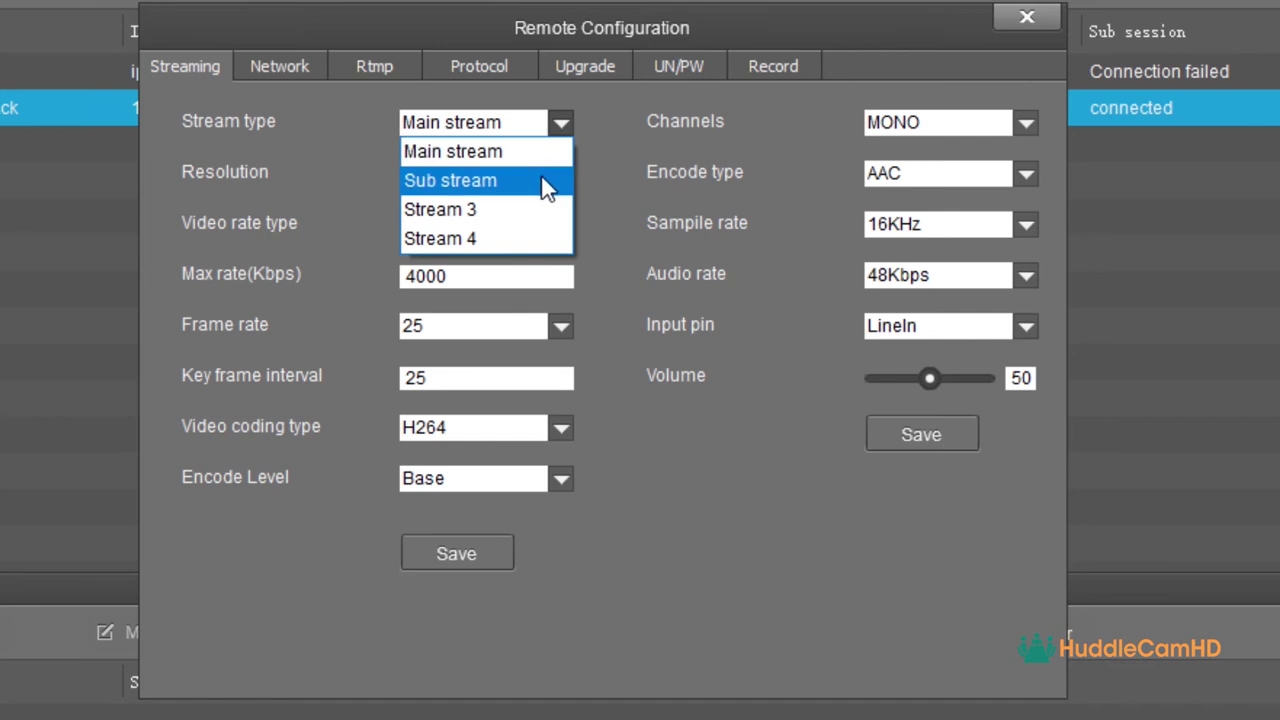
pyautogui.click(644, 277)
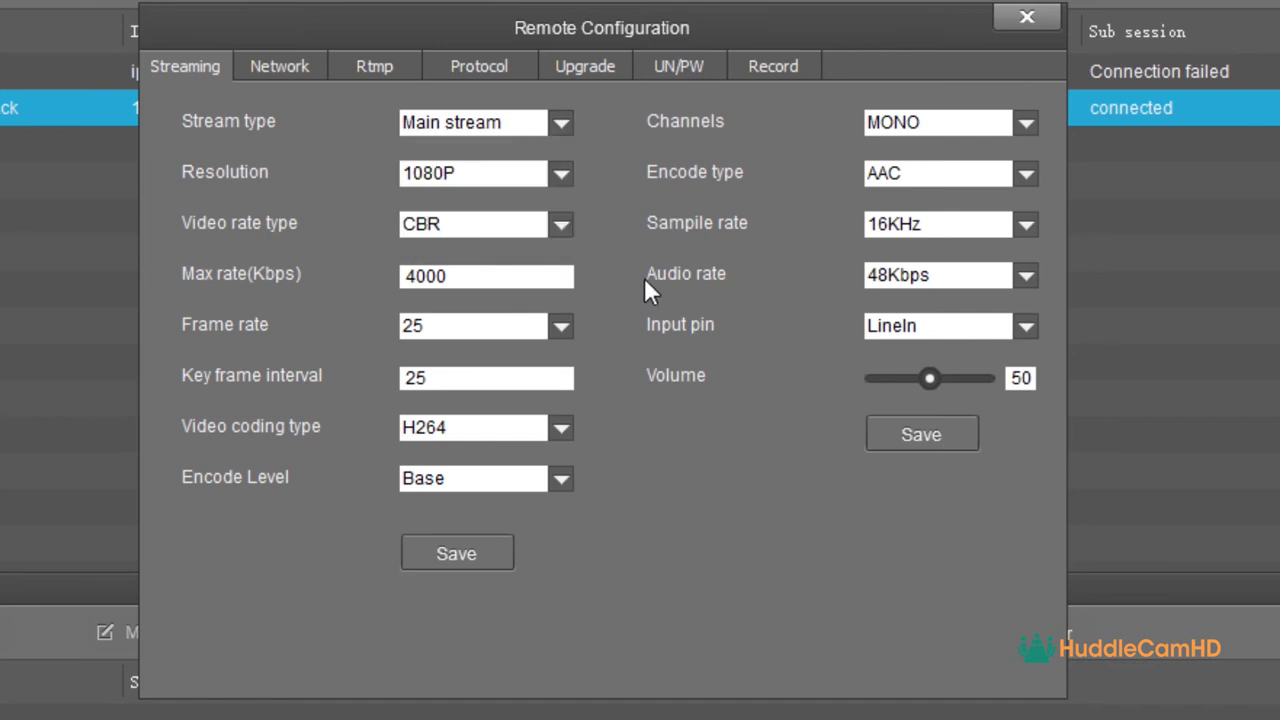
pyautogui.click(560, 176)
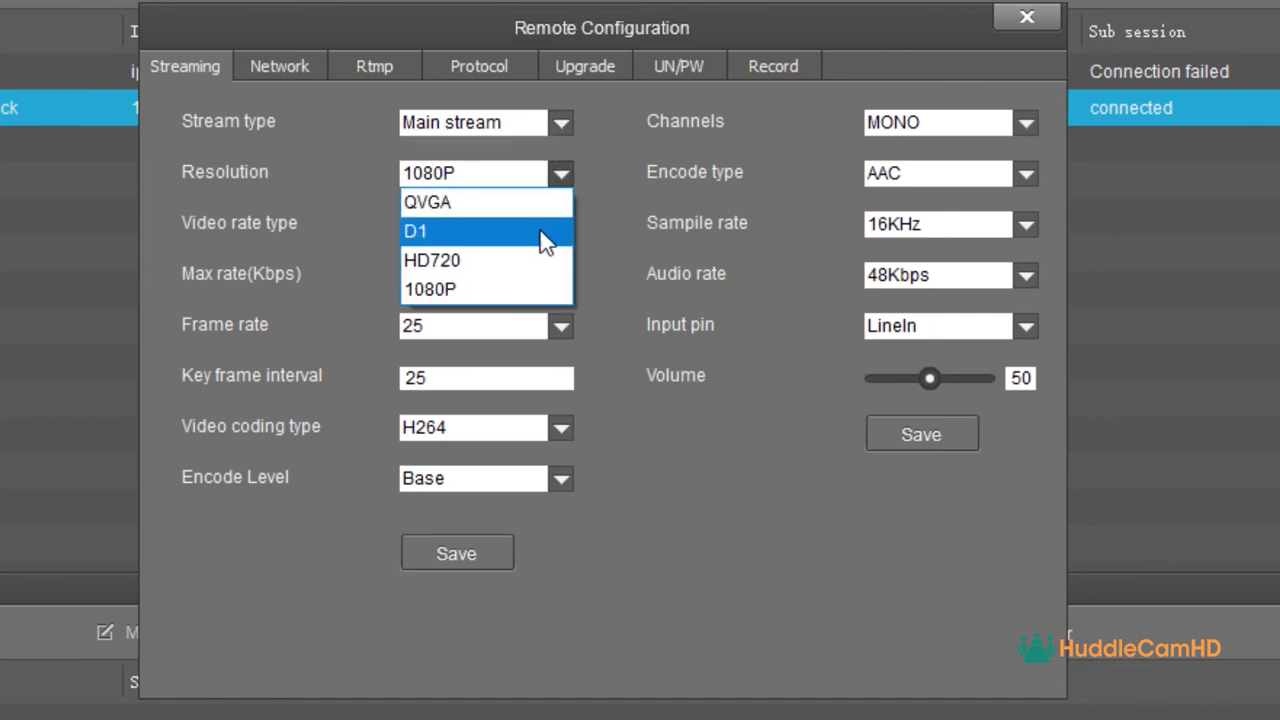
pyautogui.click(525, 287)
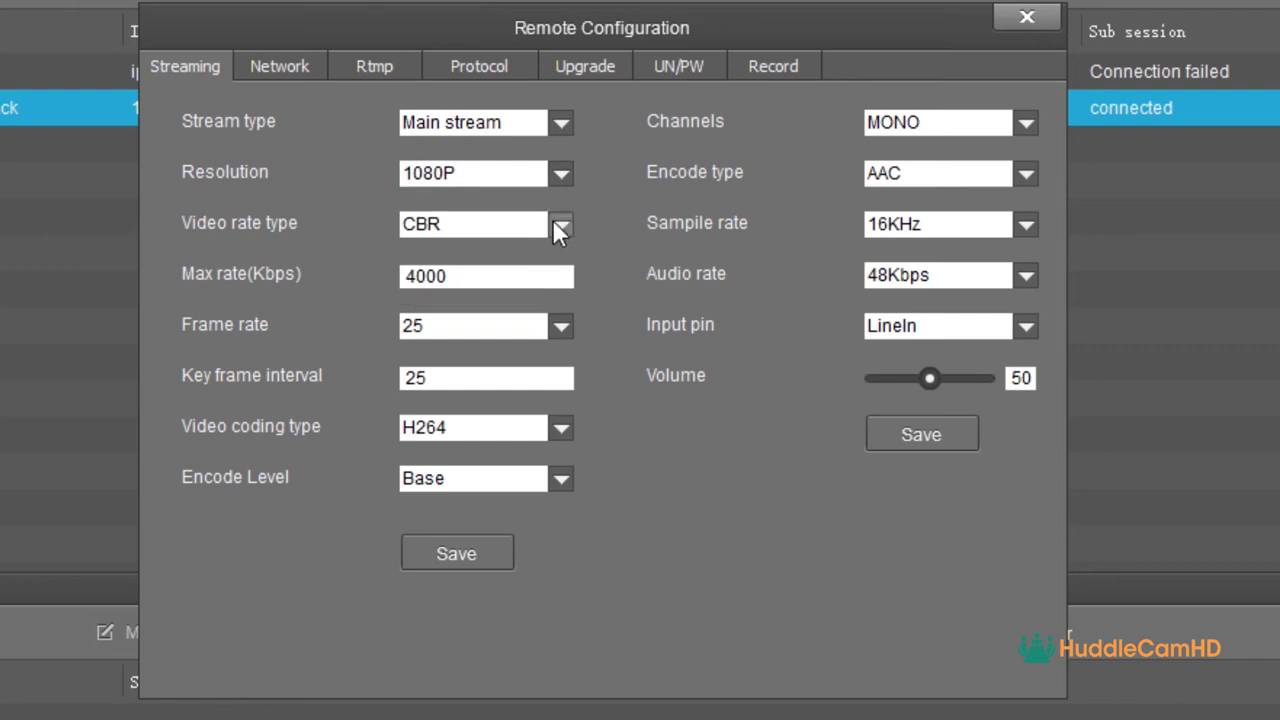
pyautogui.click(560, 225)
pyautogui.click(604, 314)
# - Try Static IP on the Network page, then revert the connection to DHCP
pyautogui.click(287, 60)
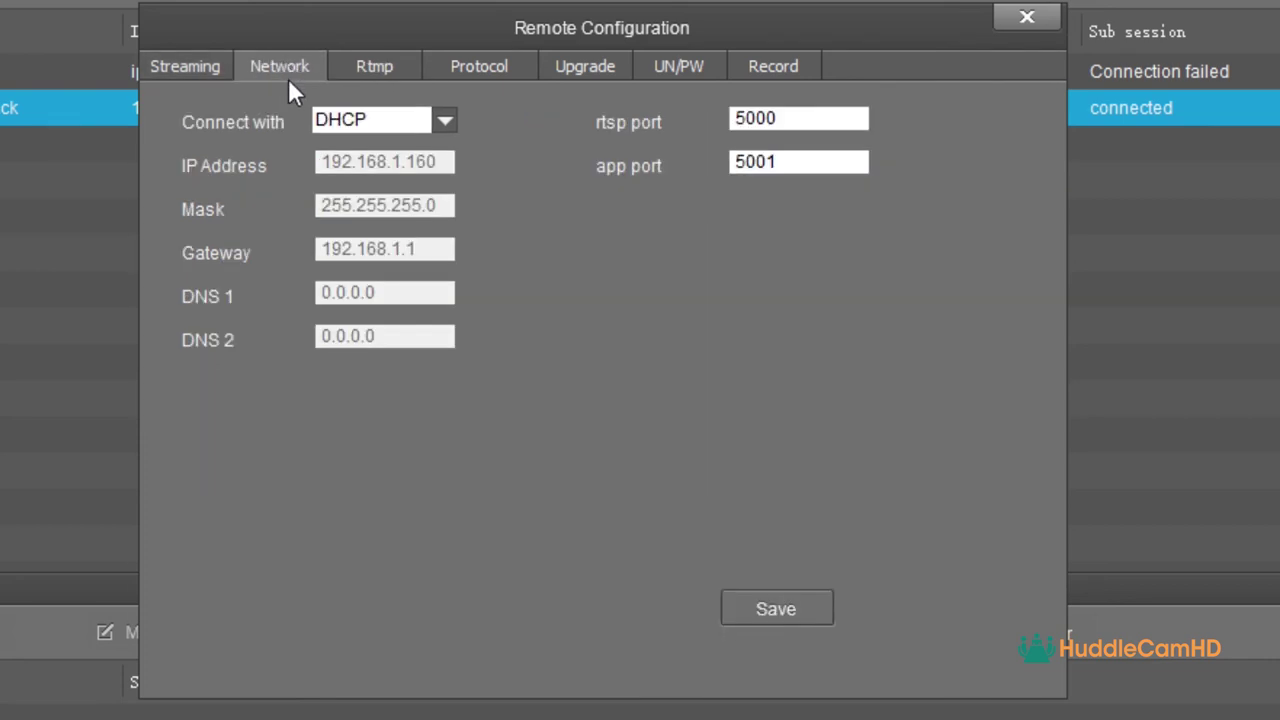
pyautogui.click(445, 123)
pyautogui.click(437, 151)
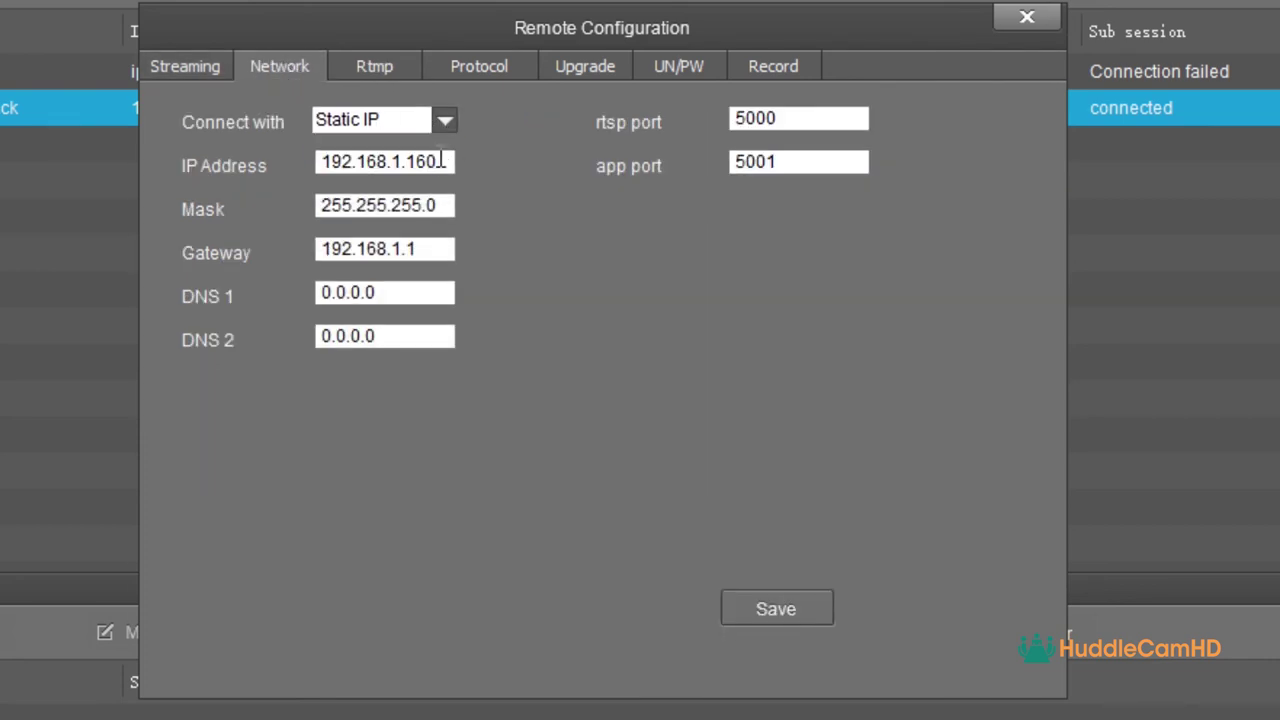
pyautogui.moveTo(432, 162); pyautogui.dragTo(318, 162)
pyautogui.click(445, 121)
pyautogui.click(415, 176)
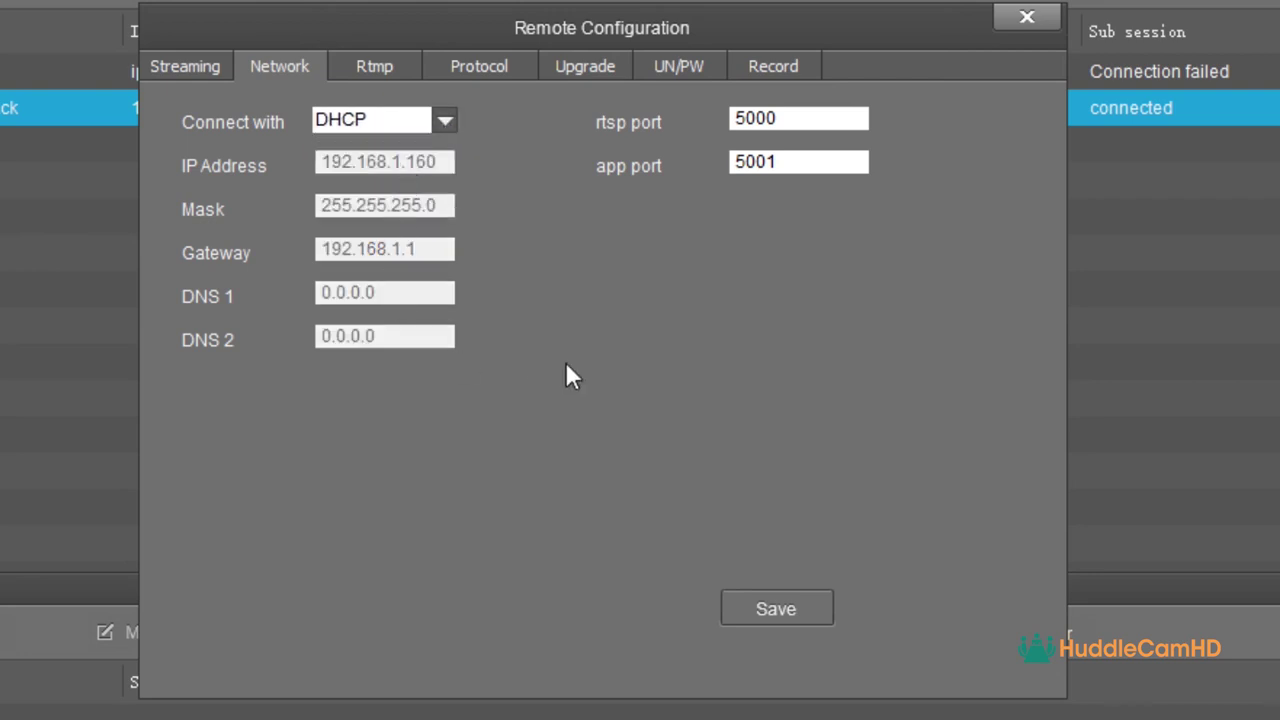
# - Review RTSP port 5000 and app port 5001, then enable RTMP 1 streaming to the Facebook address
pyautogui.moveTo(806, 118); pyautogui.dragTo(733, 118)
pyautogui.moveTo(786, 162); pyautogui.dragTo(733, 162)
pyautogui.click(385, 80)
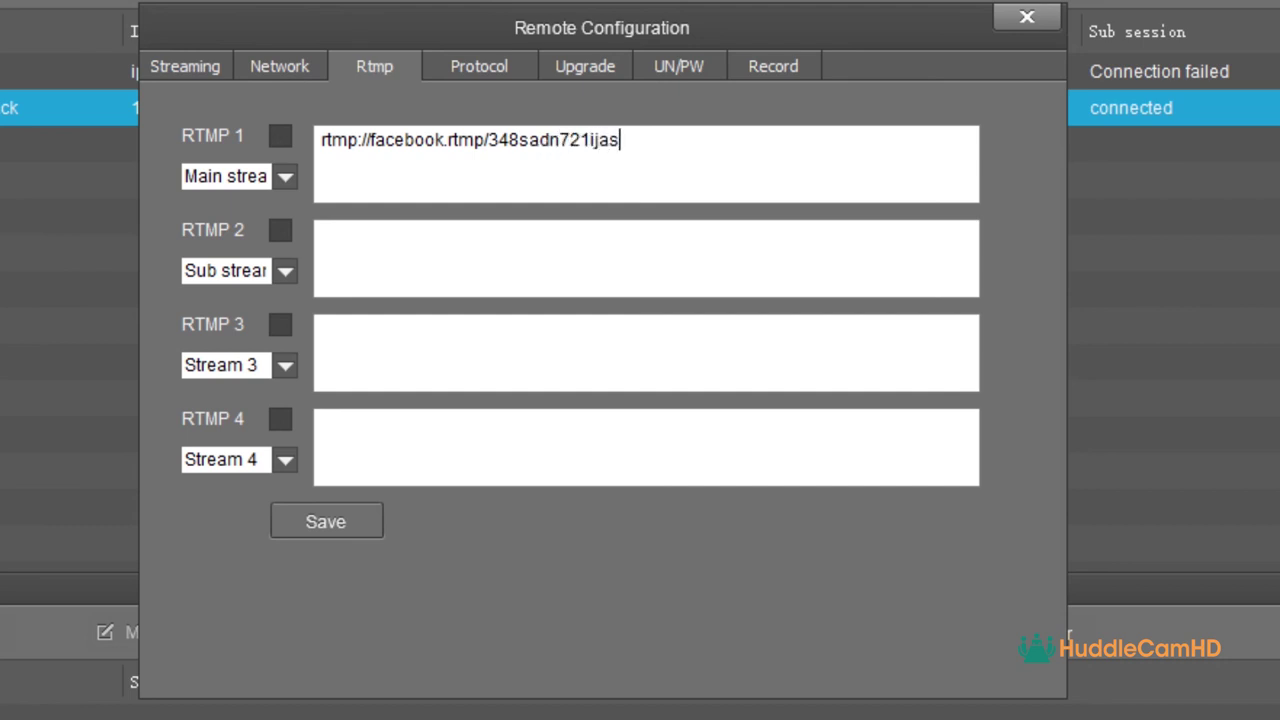
pyautogui.click(280, 136)
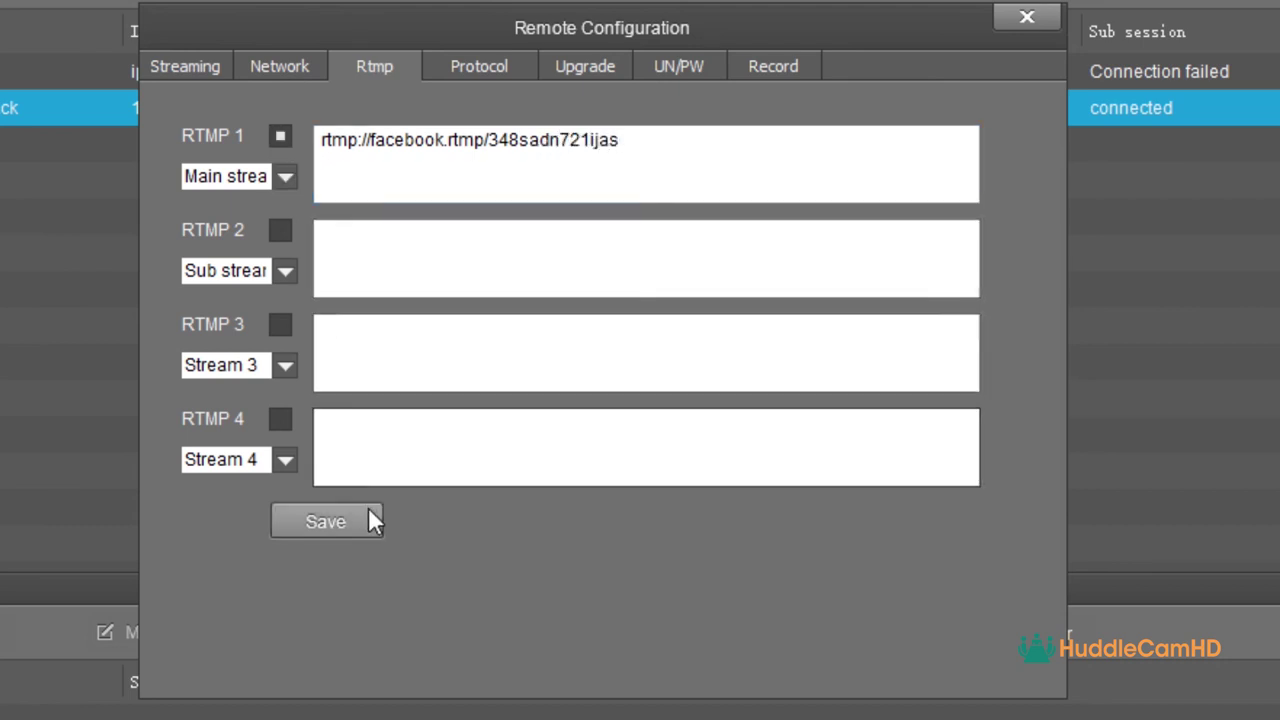
# - Enable the control protocol over TCP with the camera as Client, entering an IP starting 192
pyautogui.click(494, 74)
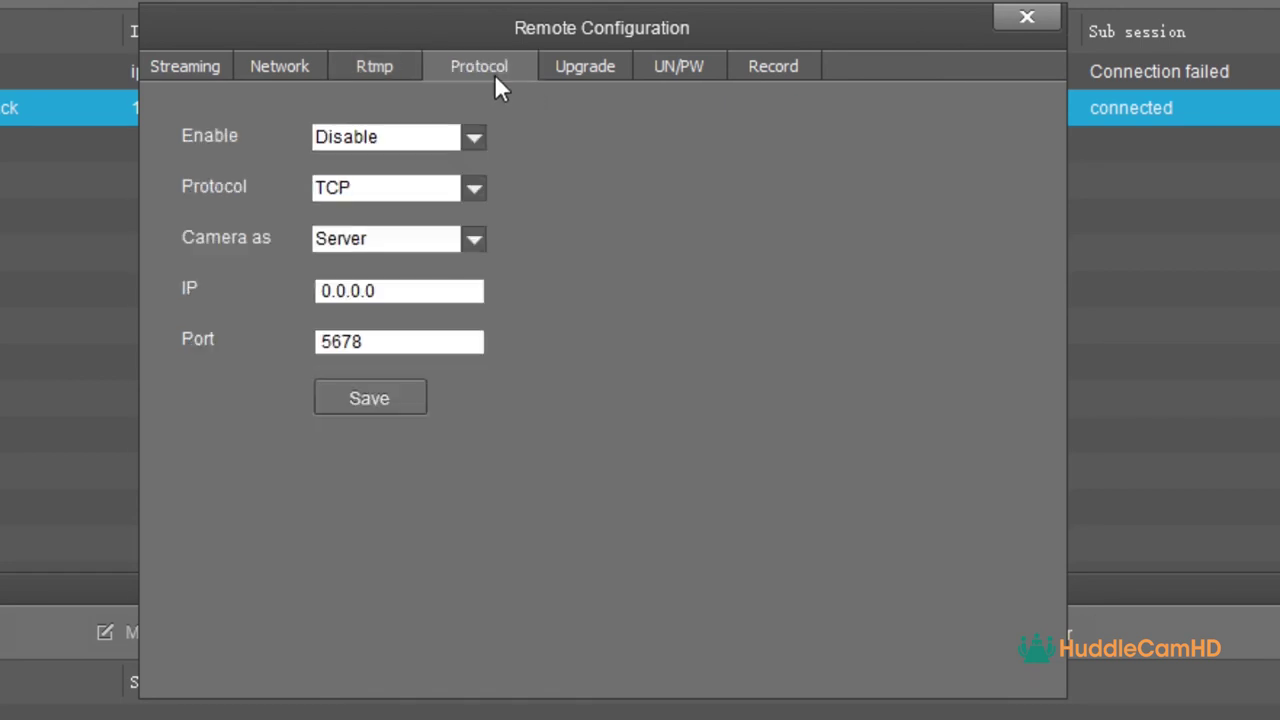
pyautogui.click(473, 140)
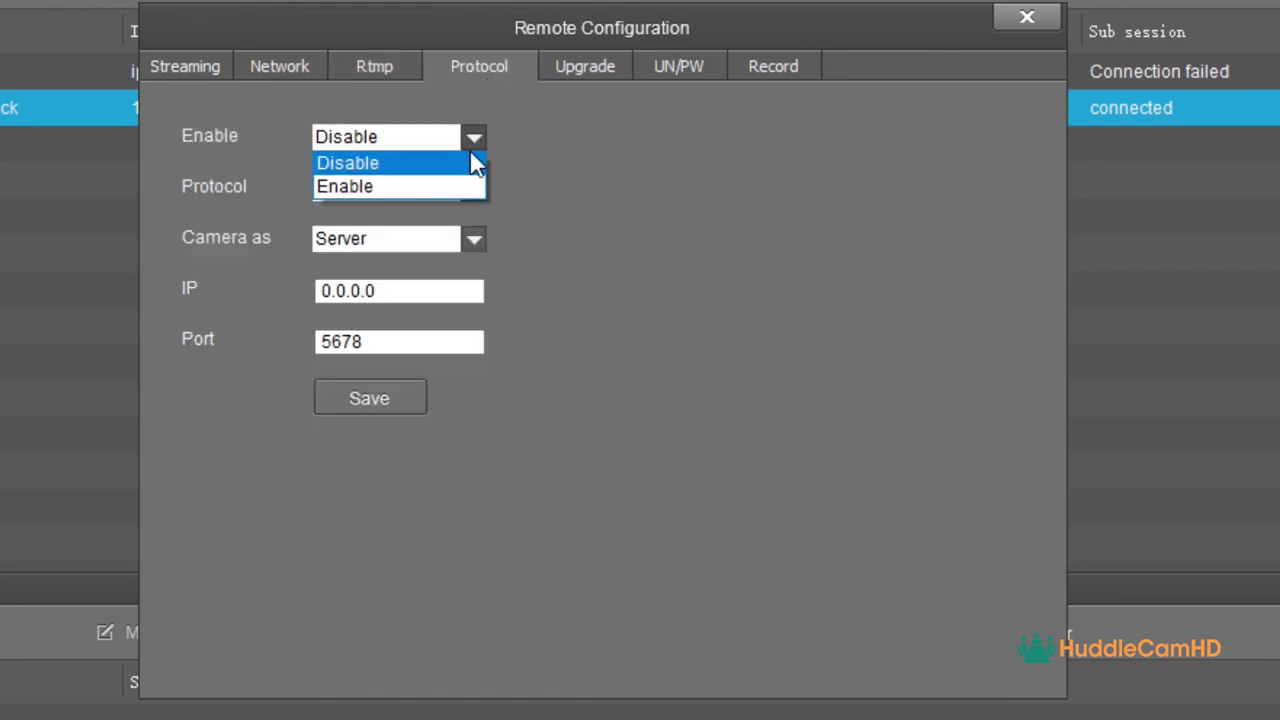
pyautogui.click(463, 186)
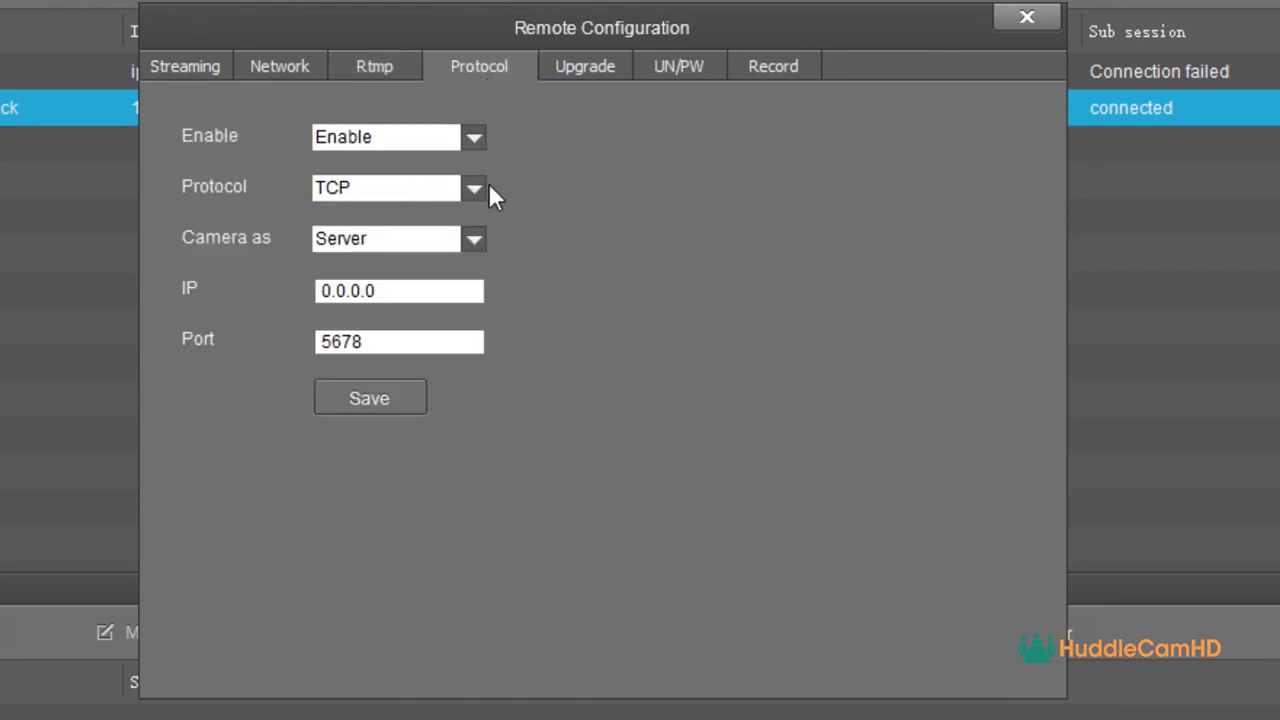
pyautogui.click(476, 189)
pyautogui.click(476, 189)
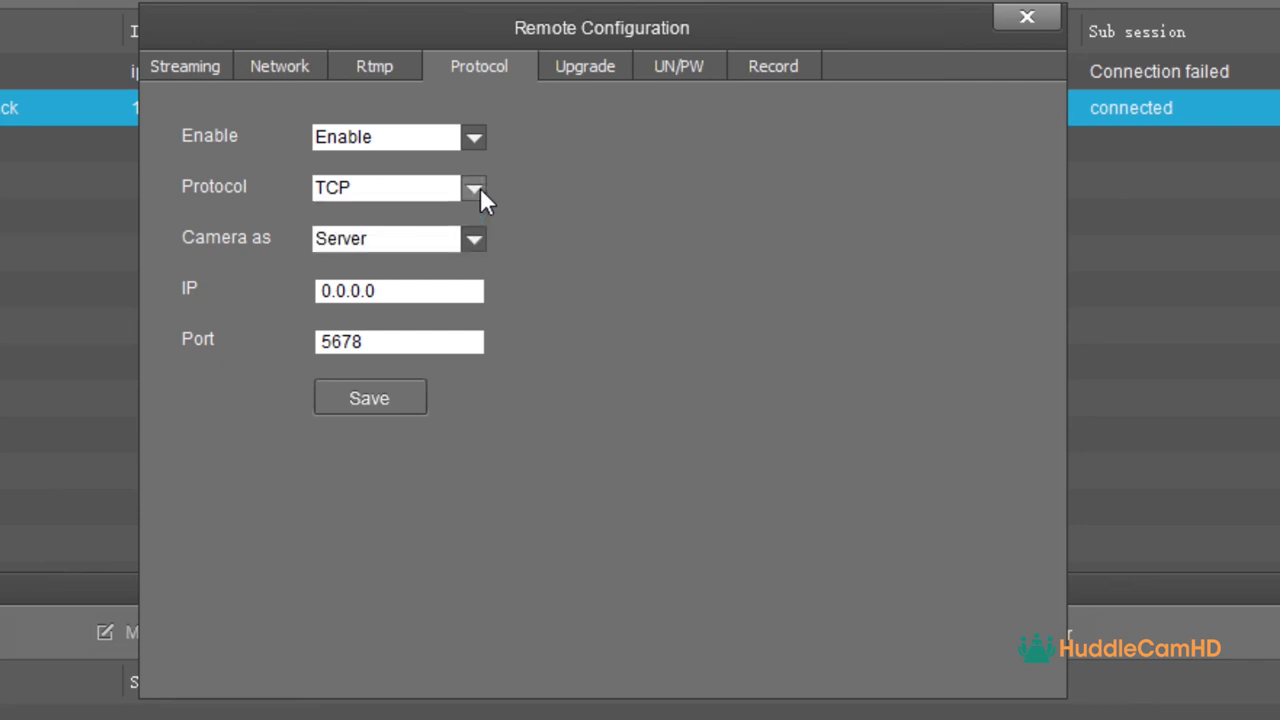
pyautogui.click(475, 240)
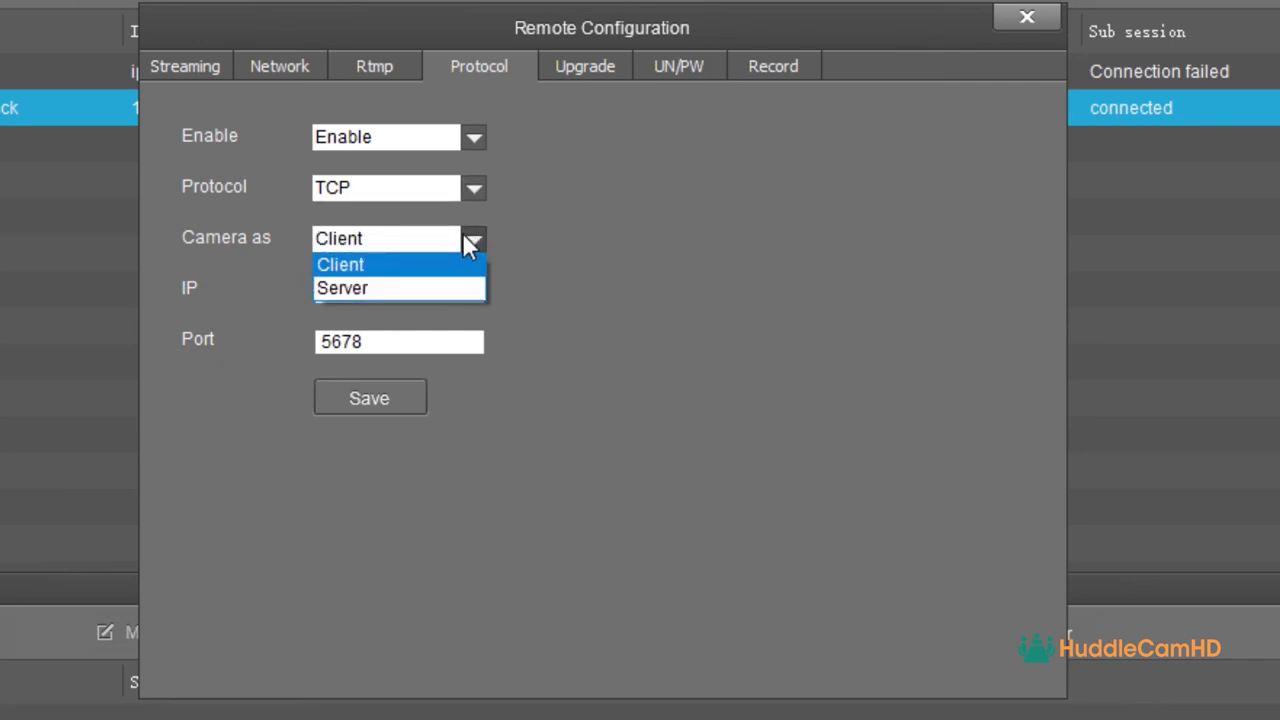
pyautogui.click(486, 294)
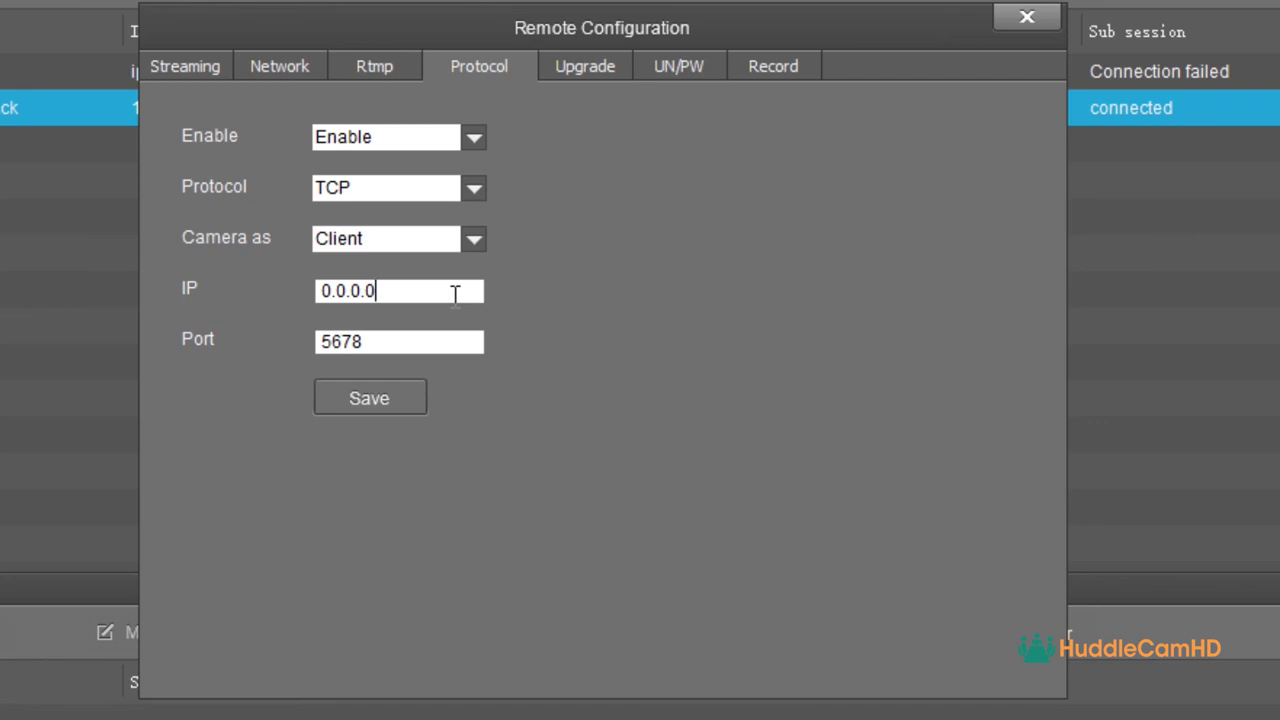
pyautogui.moveTo(455, 293); pyautogui.dragTo(279, 288)
pyautogui.write('192.168.1.')
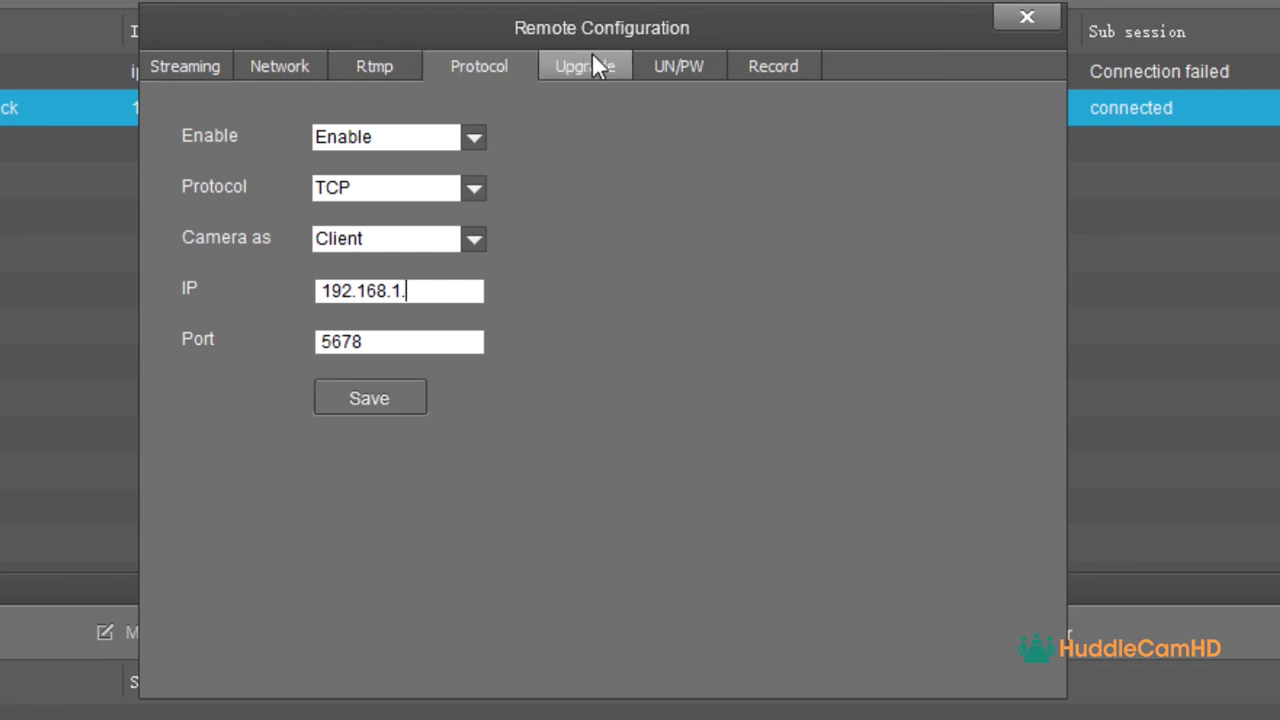
# - Save the camera name SimplTrack2 and apply the local time setting
pyautogui.click(593, 60)
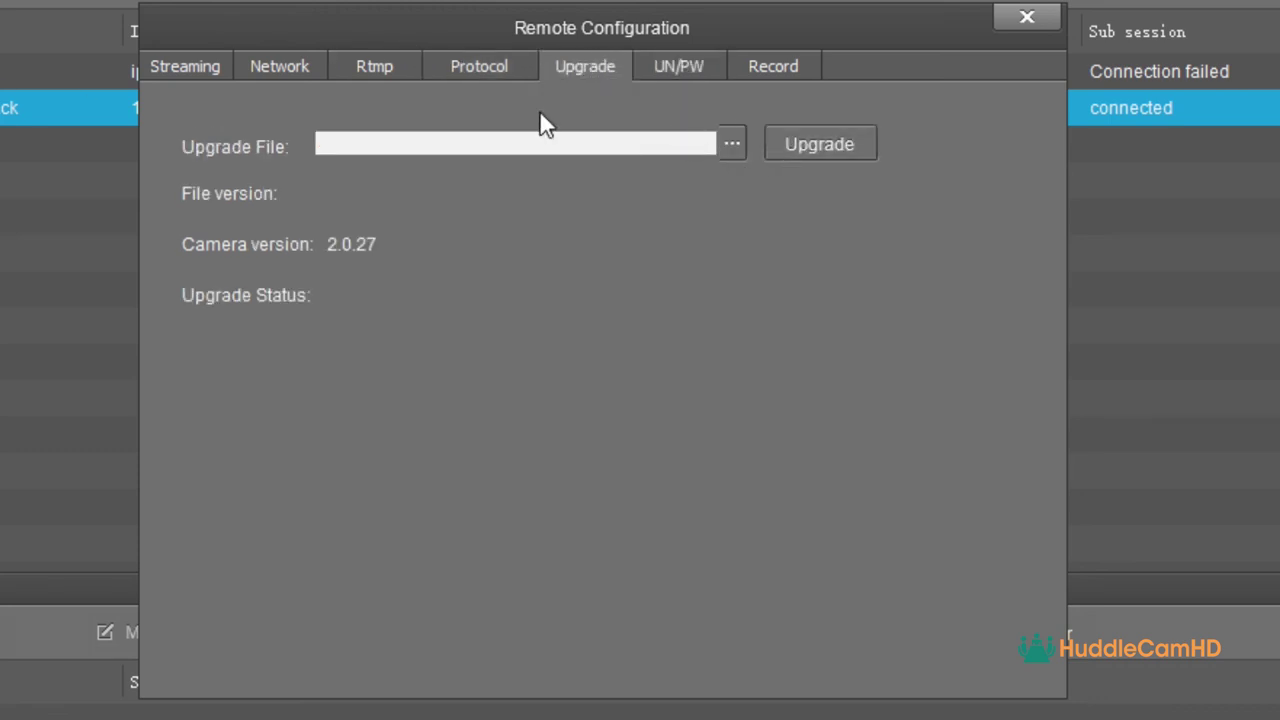
pyautogui.click(700, 66)
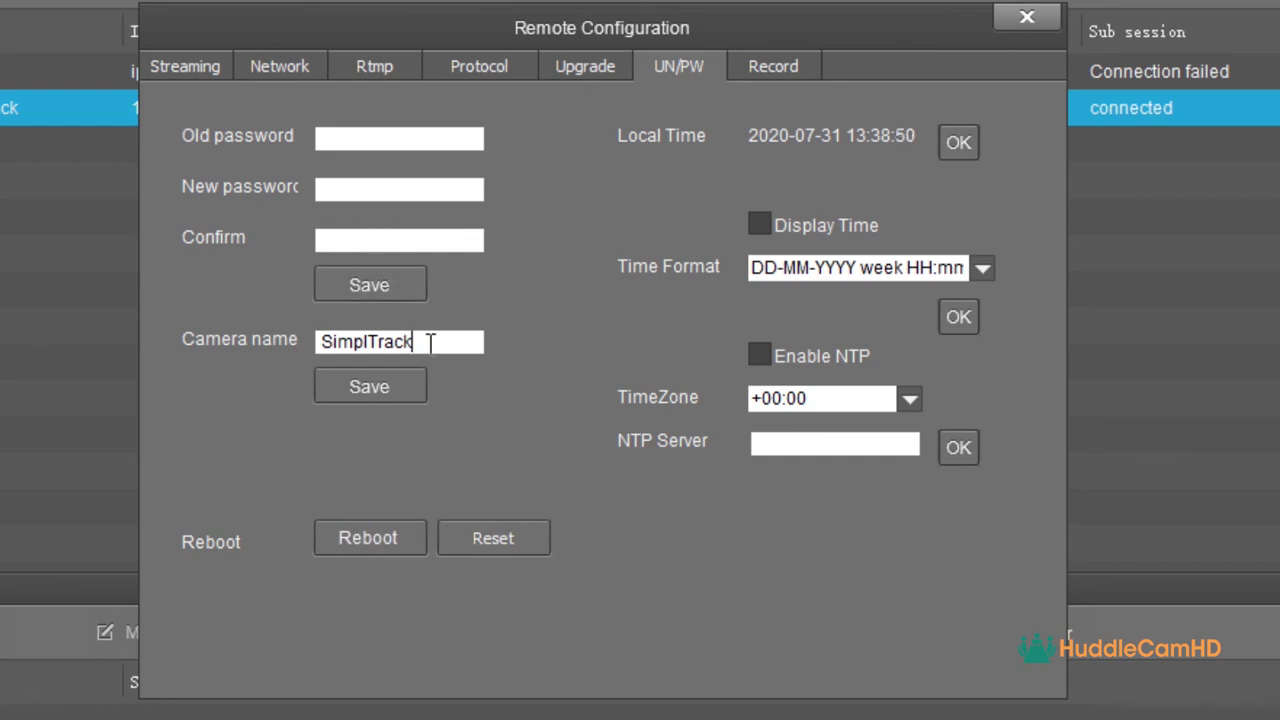
pyautogui.click(422, 389)
pyautogui.click(962, 148)
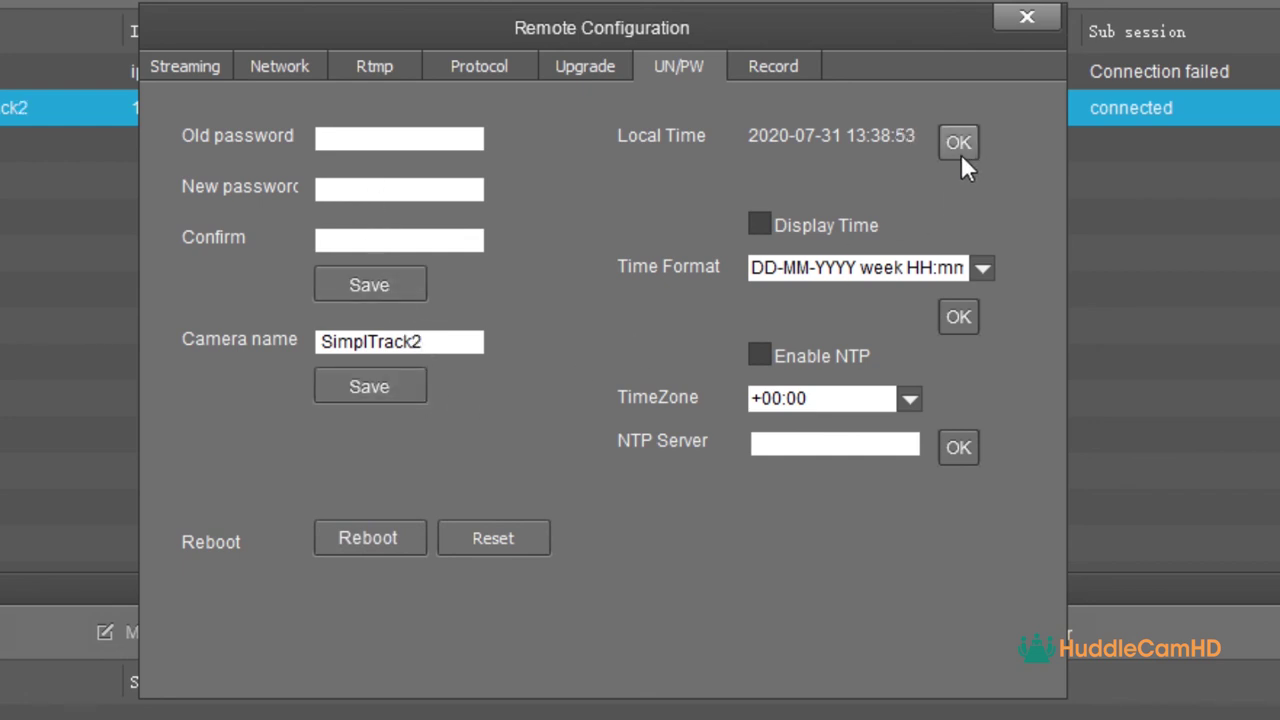
pyautogui.click(774, 74)
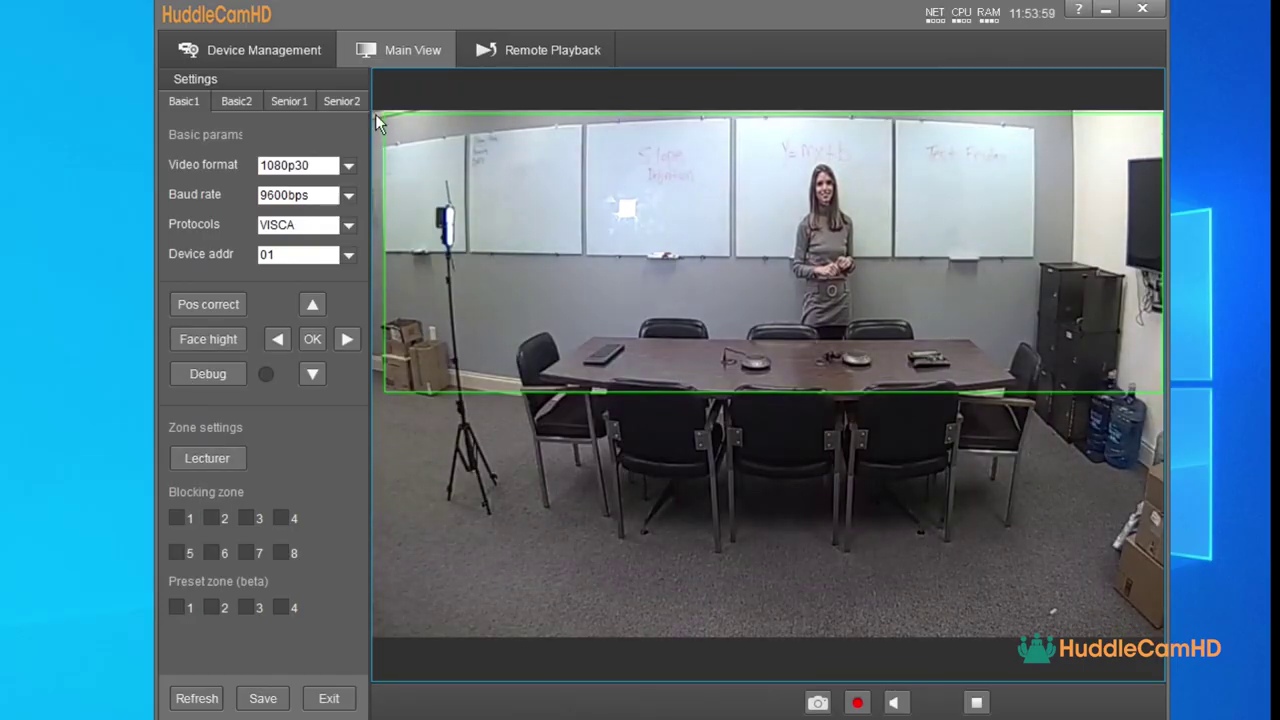
# - Stretch the green tracking zone across the whiteboard wall
pyautogui.moveTo(375, 114); pyautogui.dragTo(1157, 380)
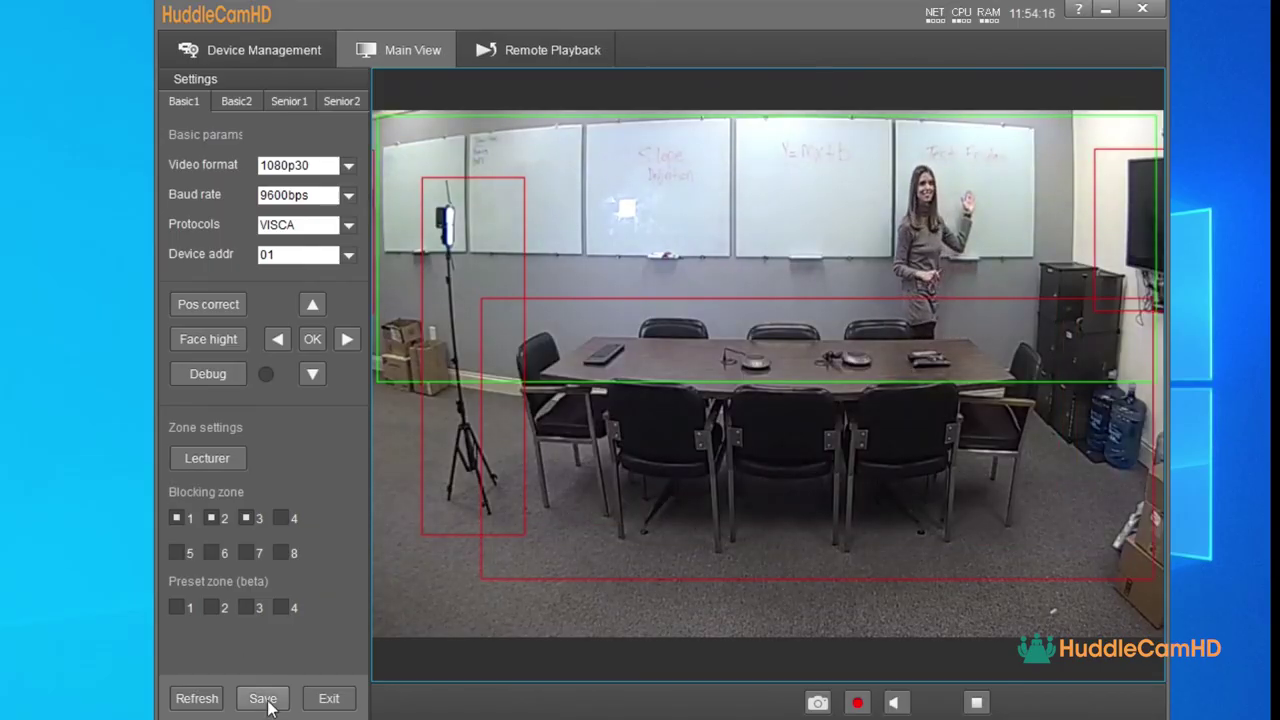
# - Show the Basic2 tracking speed and sensitivity settings
pyautogui.click(236, 101)
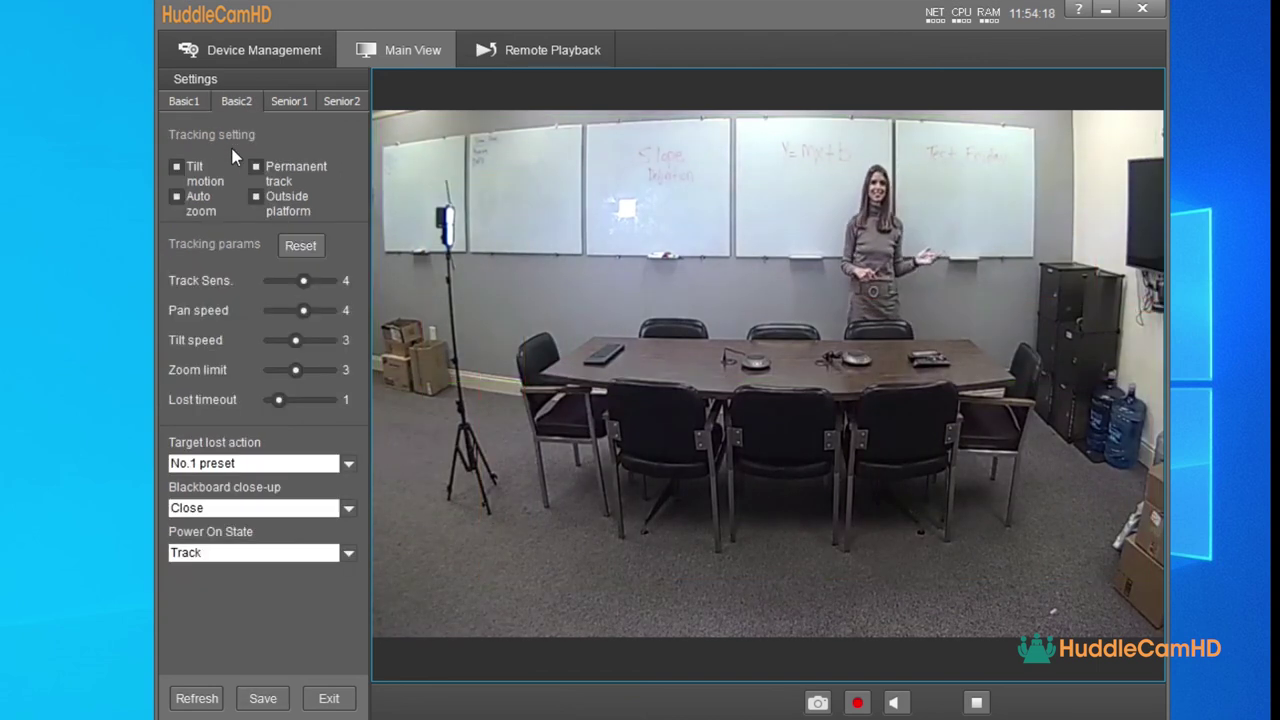